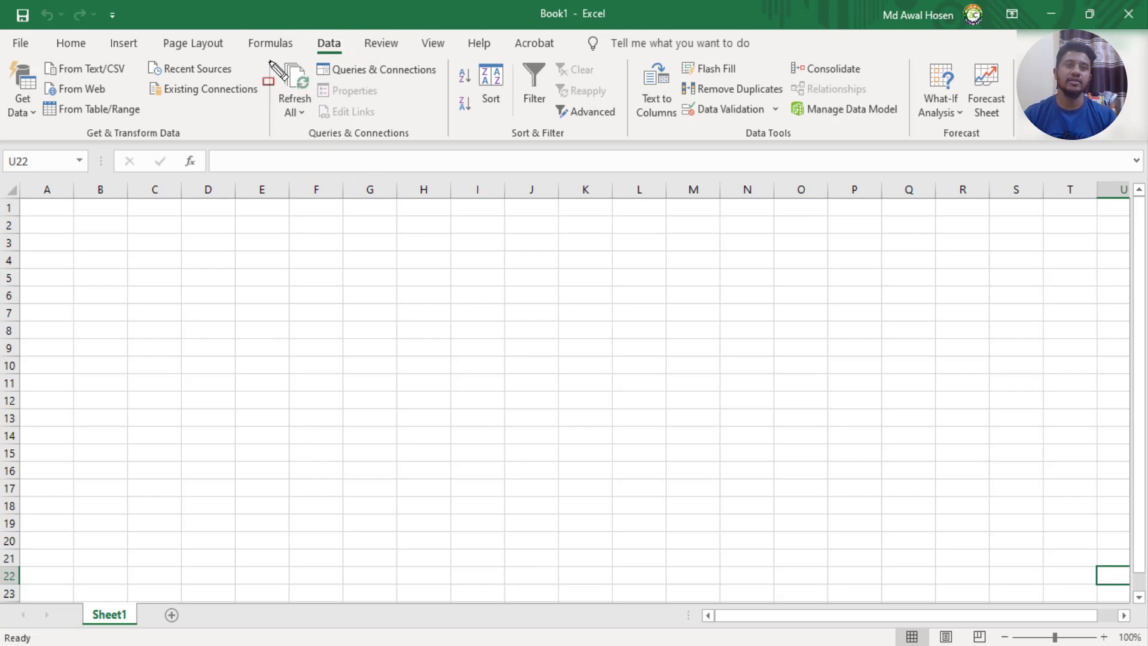
{"action": "left_click_drag", "start_coordinate": [269, 58], "coordinate": [452, 145]}
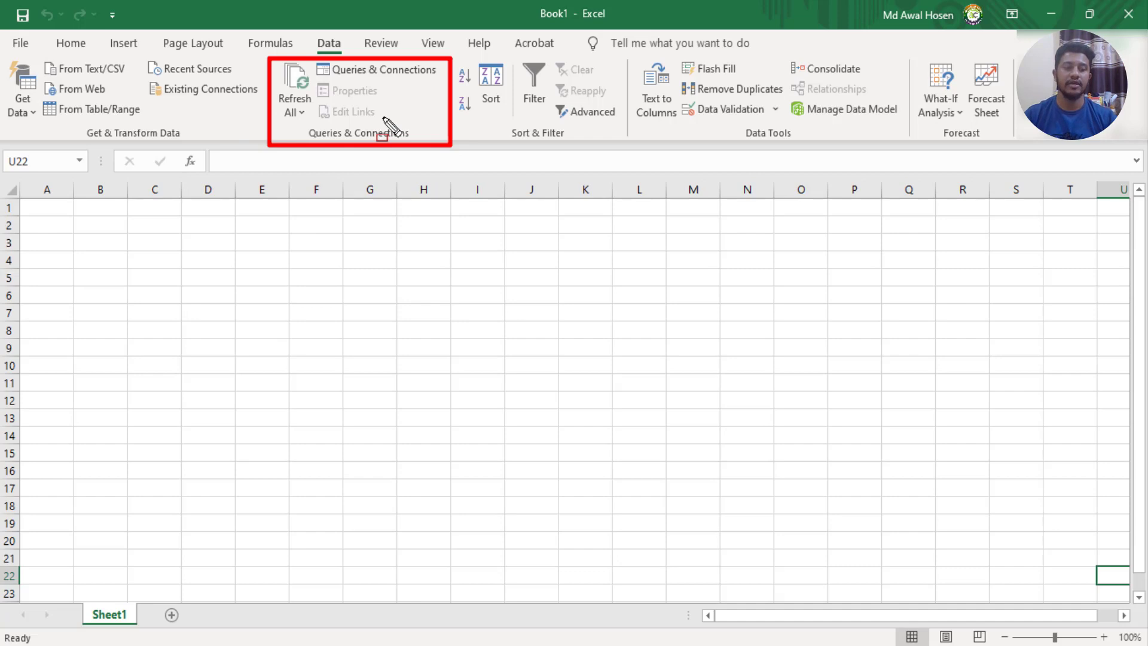
{"action": "key", "text": "Escape"}
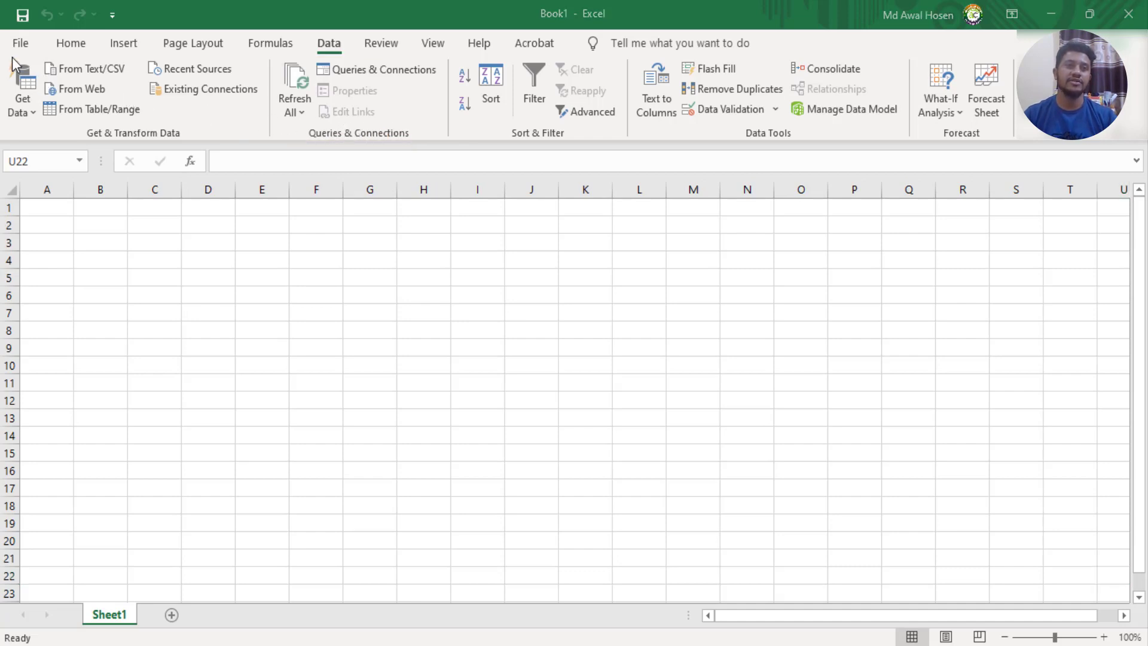
{"action": "mouse_move", "coordinate": [4, 50]}
{"action": "left_mouse_down"}
{"action": "mouse_move", "coordinate": [159, 120]}
{"action": "mouse_move", "coordinate": [273, 145]}
{"action": "left_mouse_up"}
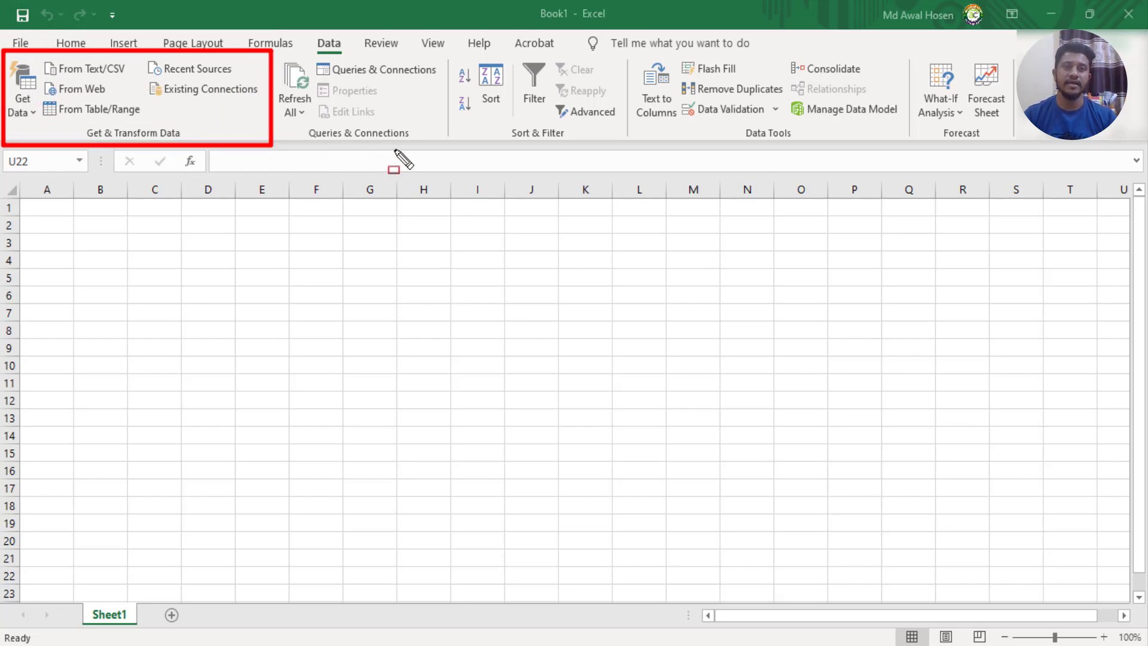
{"action": "key", "text": "Escape"}
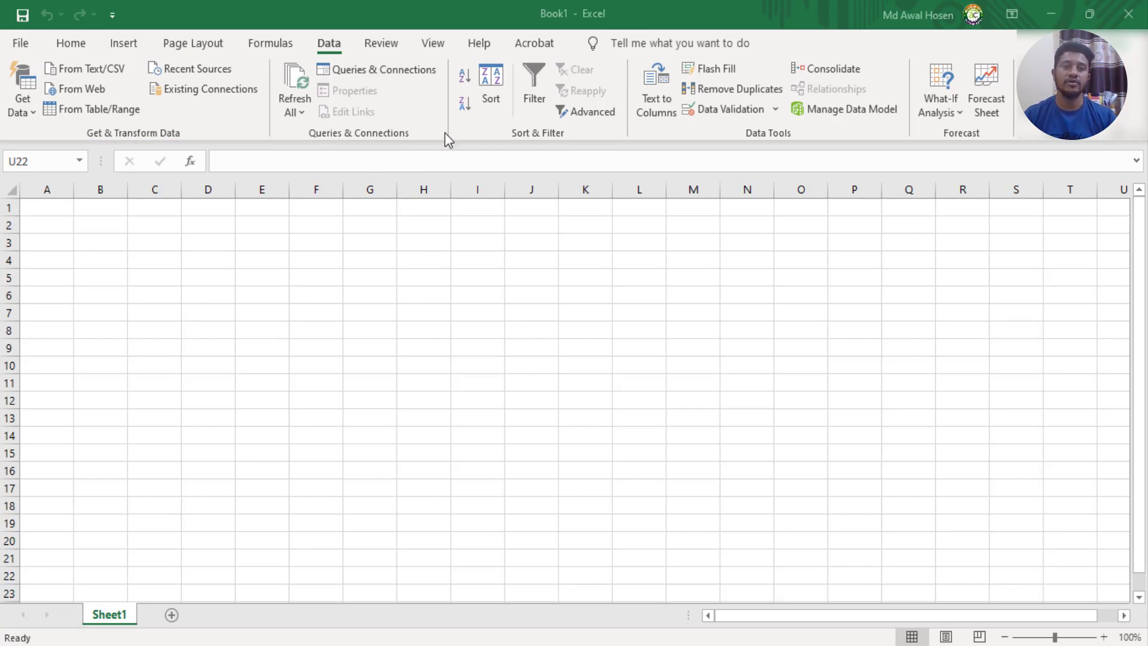
{"action": "key", "text": "ctrl+shift+d"}
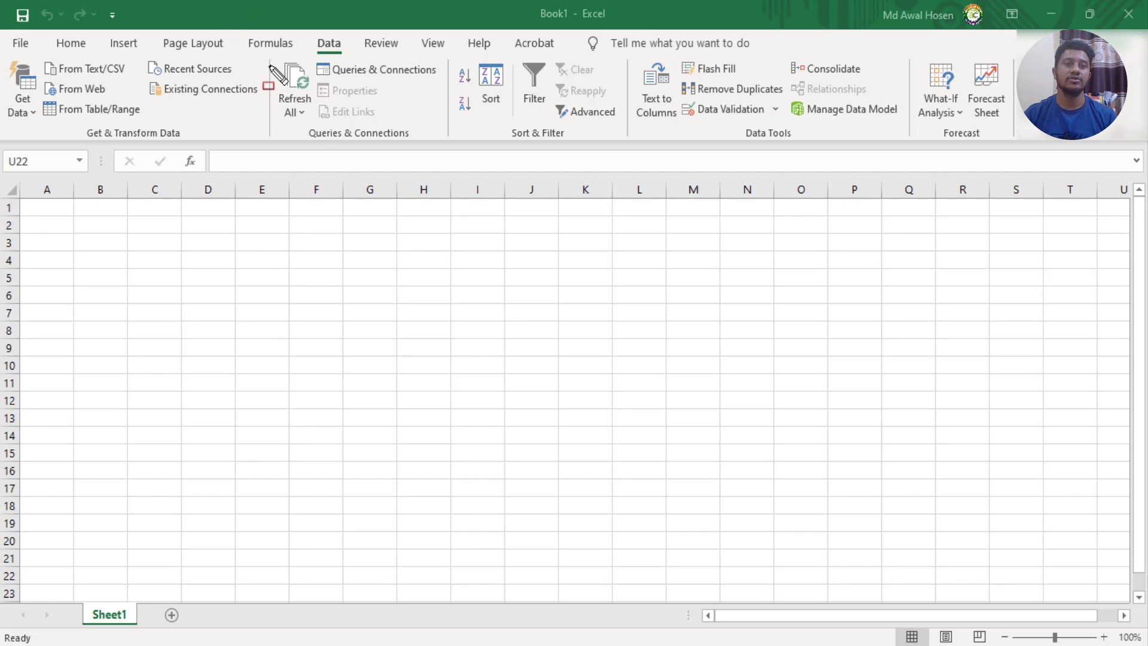
{"action": "mouse_move", "coordinate": [269, 57]}
{"action": "left_mouse_down"}
{"action": "mouse_move", "coordinate": [321, 70]}
{"action": "mouse_move", "coordinate": [452, 144]}
{"action": "left_mouse_up"}
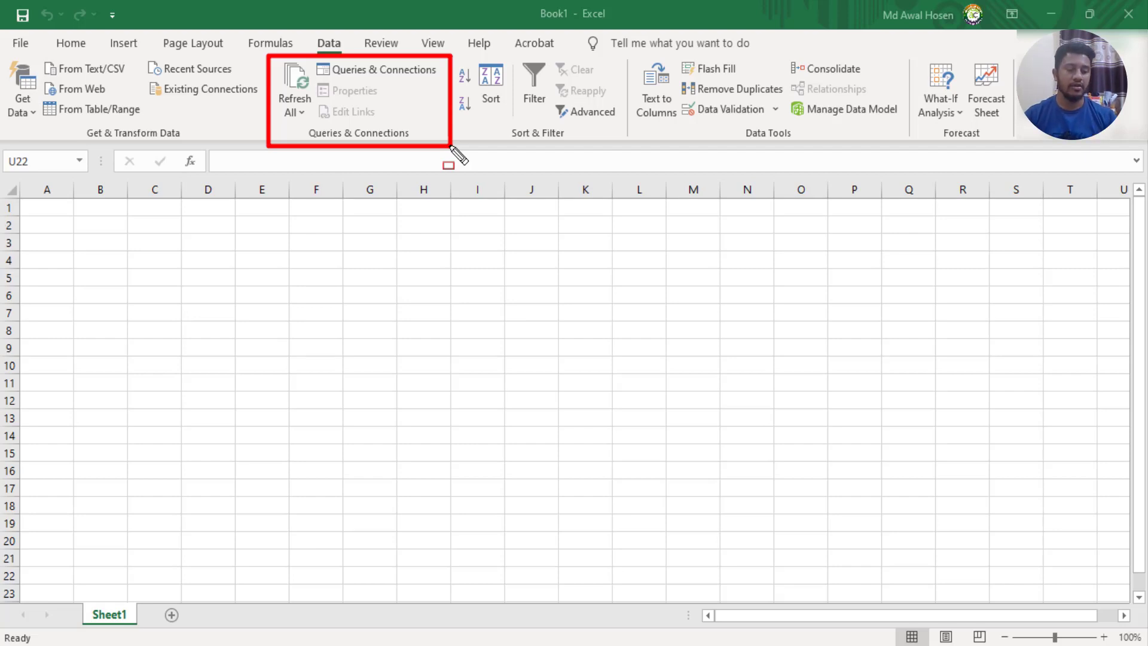
{"action": "key", "text": "Escape"}
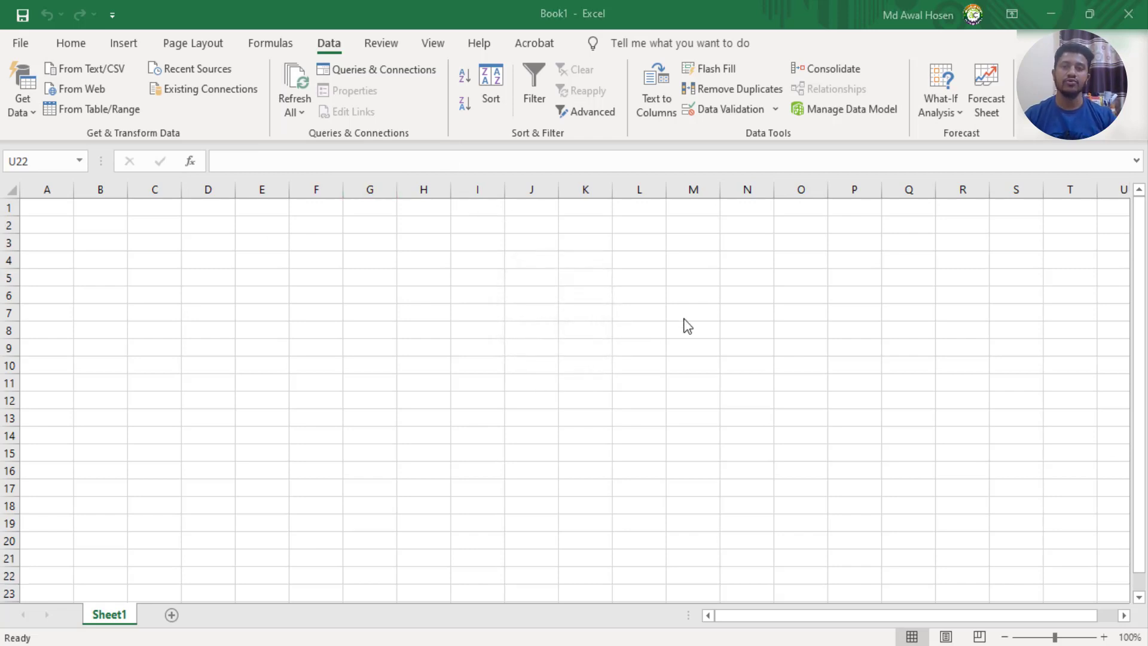
- Create a new blank workbook and save it to the Desktop as an Excel Workbook named Excel 48
{"action": "key", "text": "ctrl+n"}
{"action": "left_click", "coordinate": [1136, 154]}
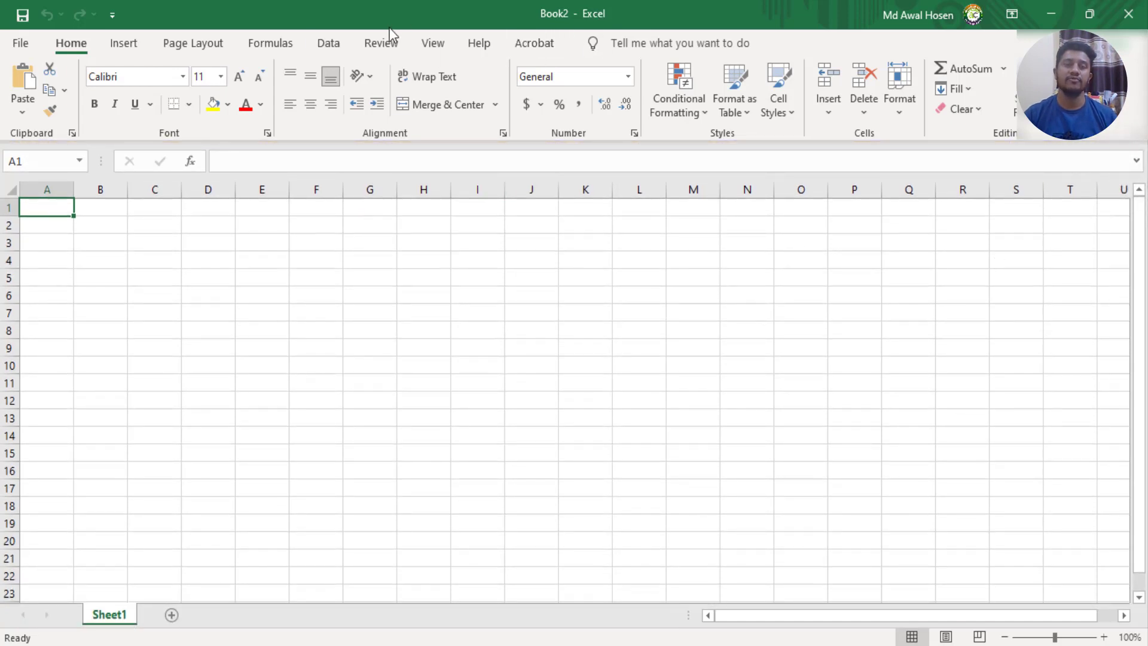
{"action": "left_click", "coordinate": [20, 45]}
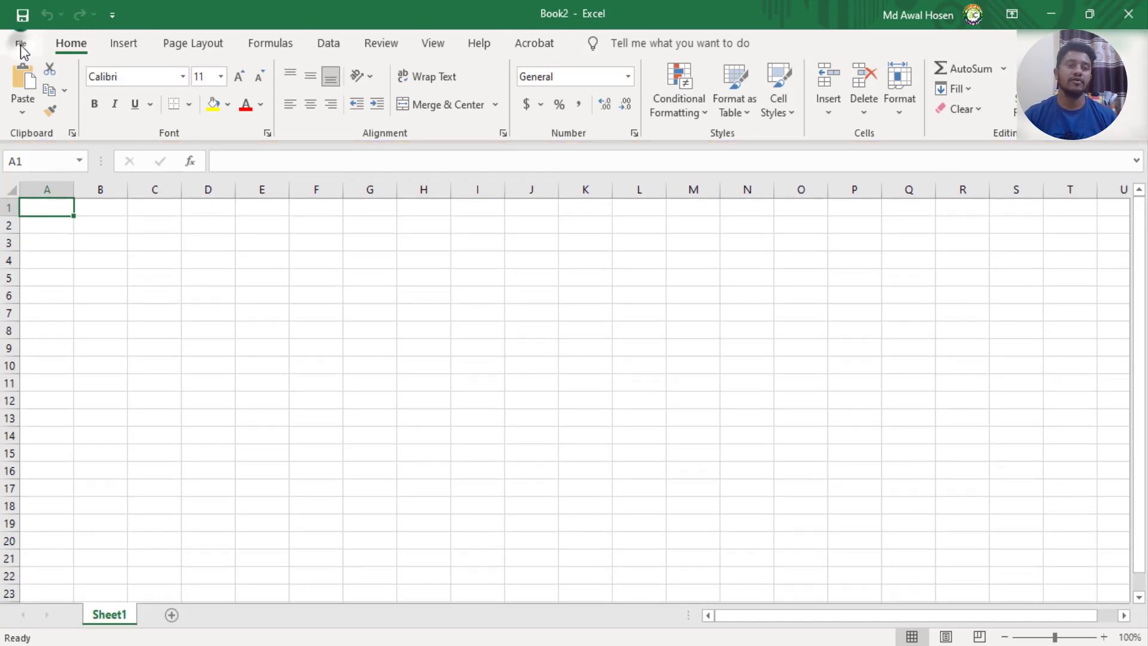
{"action": "left_click", "coordinate": [65, 248]}
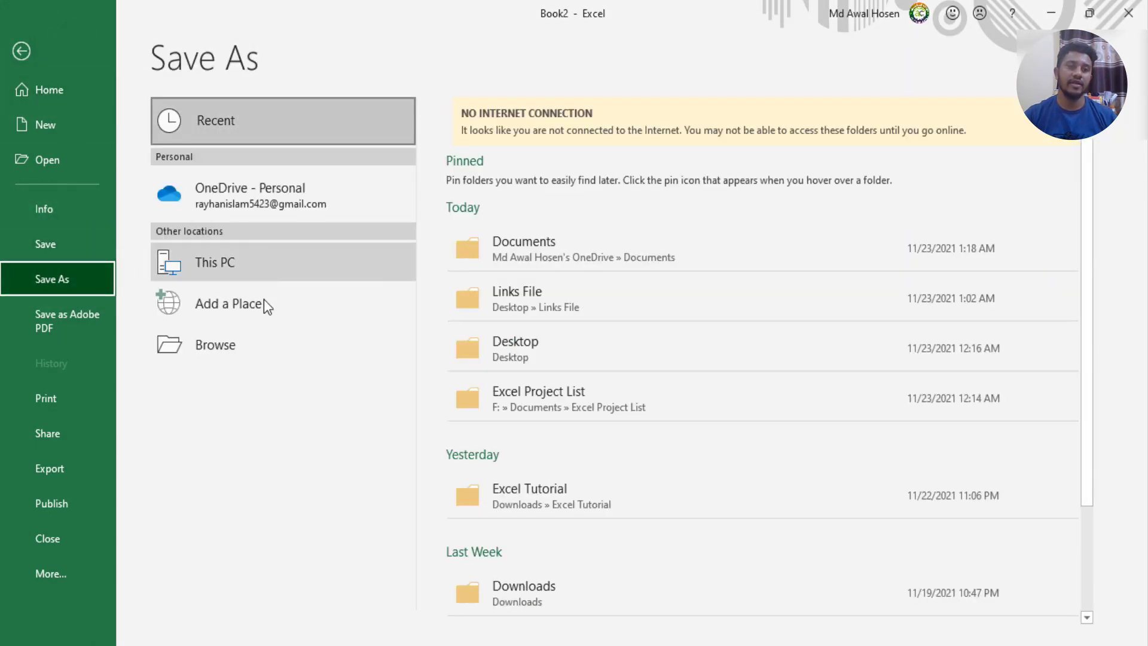
{"action": "left_click", "coordinate": [247, 261]}
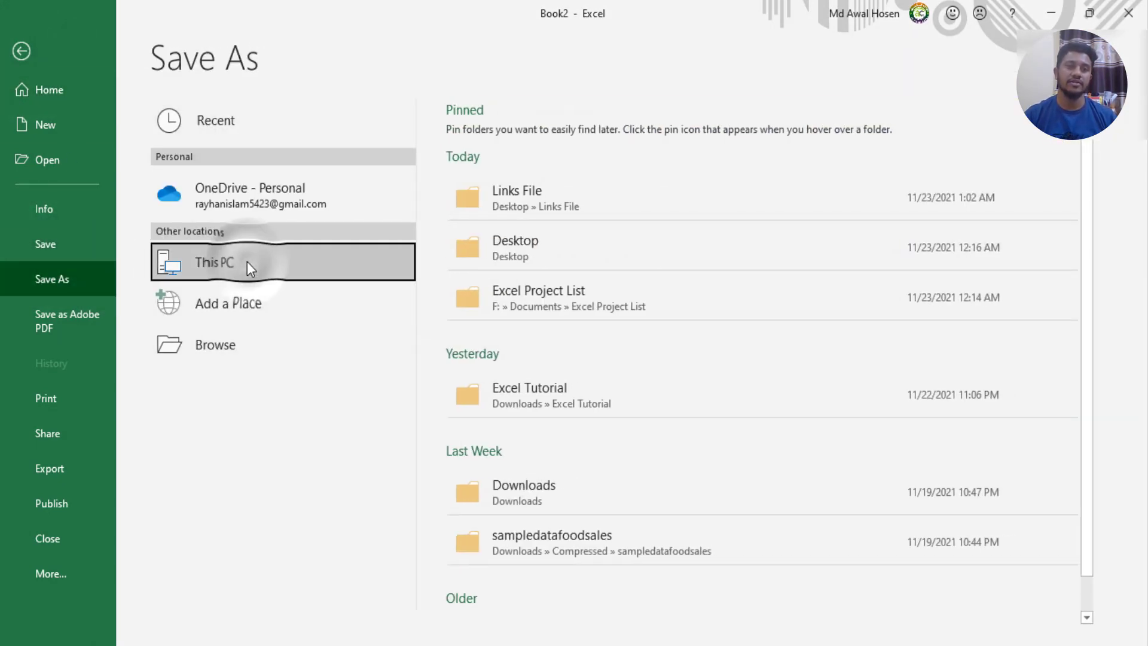
{"action": "left_click", "coordinate": [561, 253]}
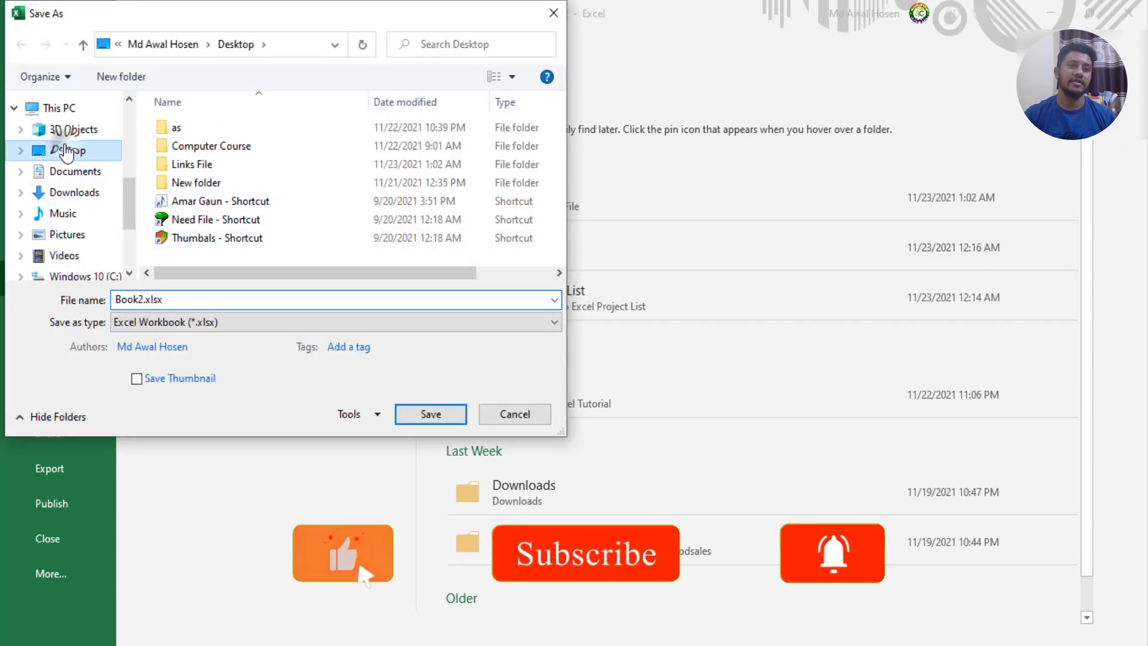
{"action": "left_click", "coordinate": [65, 150]}
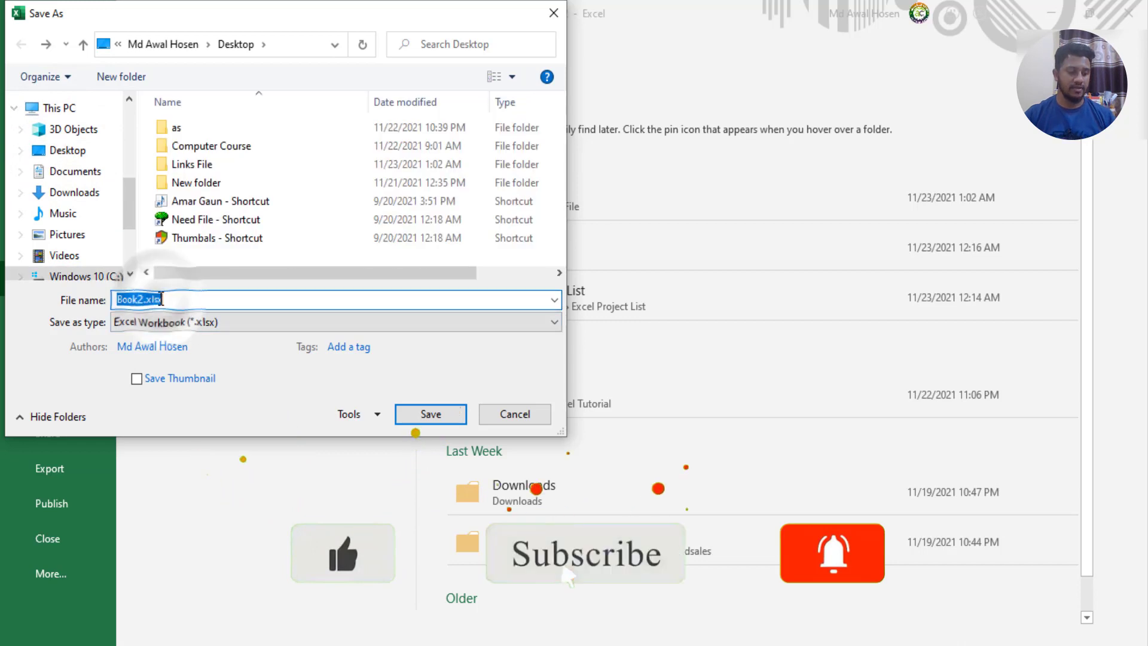
{"action": "type", "text": "Exc"}
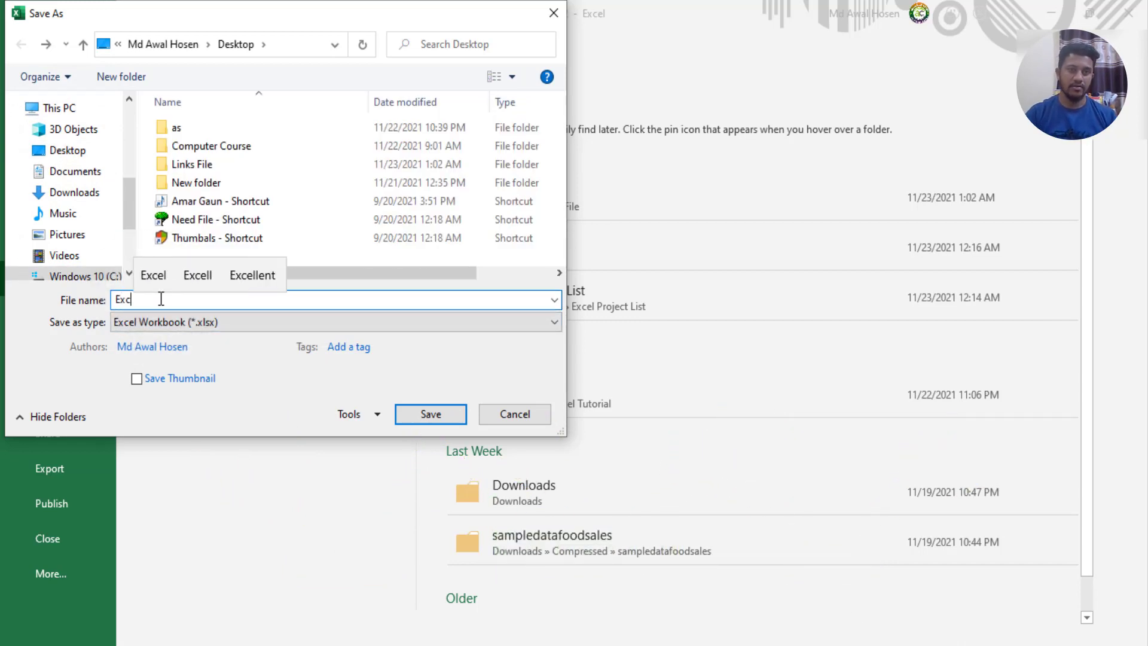
{"action": "left_click", "coordinate": [213, 275]}
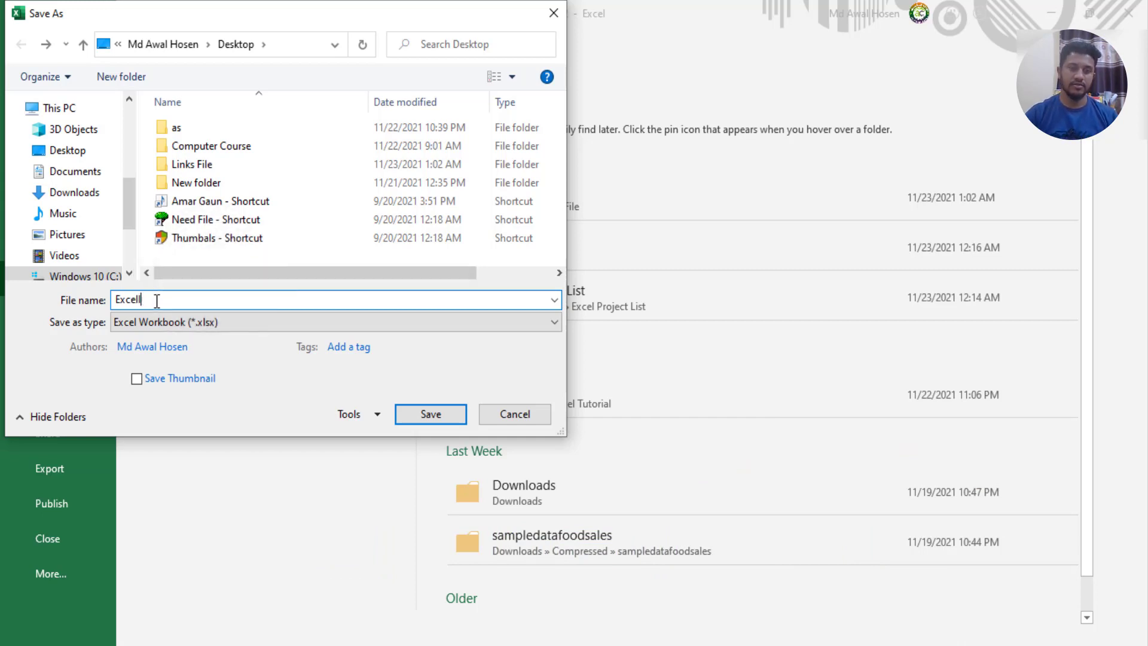
{"action": "key", "text": "BackSpace"}
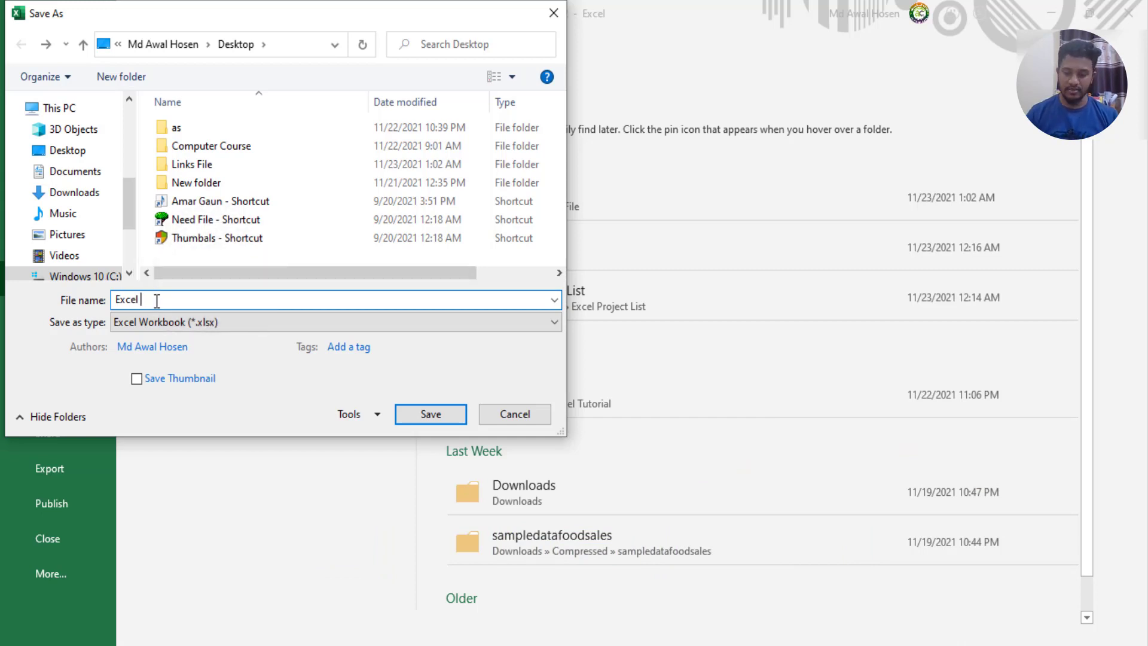
{"action": "type", "text": "48"}
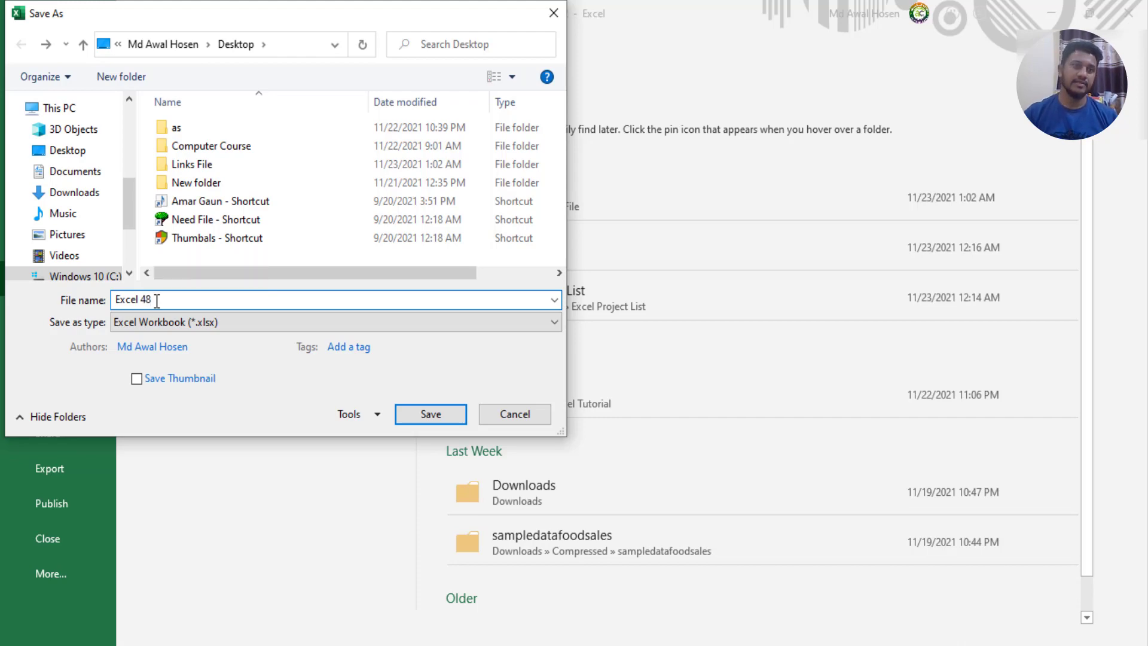
{"action": "left_click", "coordinate": [434, 418]}
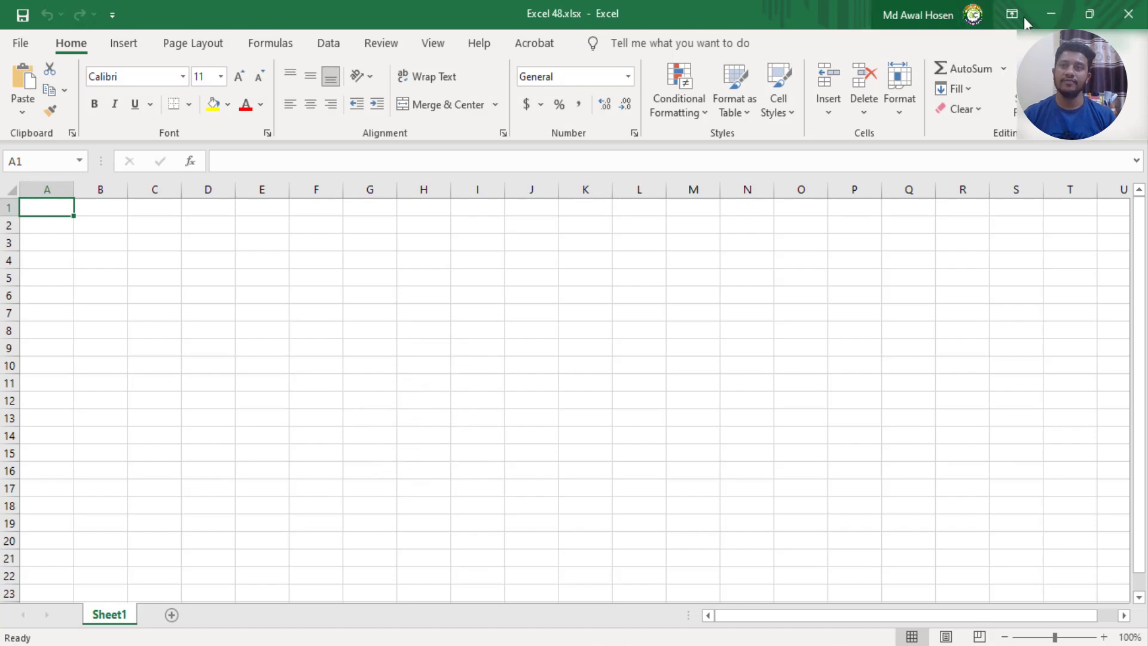
- Show the desktop to check for the saved Excel 48.xlsx file, and return to the workbook
{"action": "left_click", "coordinate": [1052, 13]}
{"action": "left_click", "coordinate": [1129, 13]}
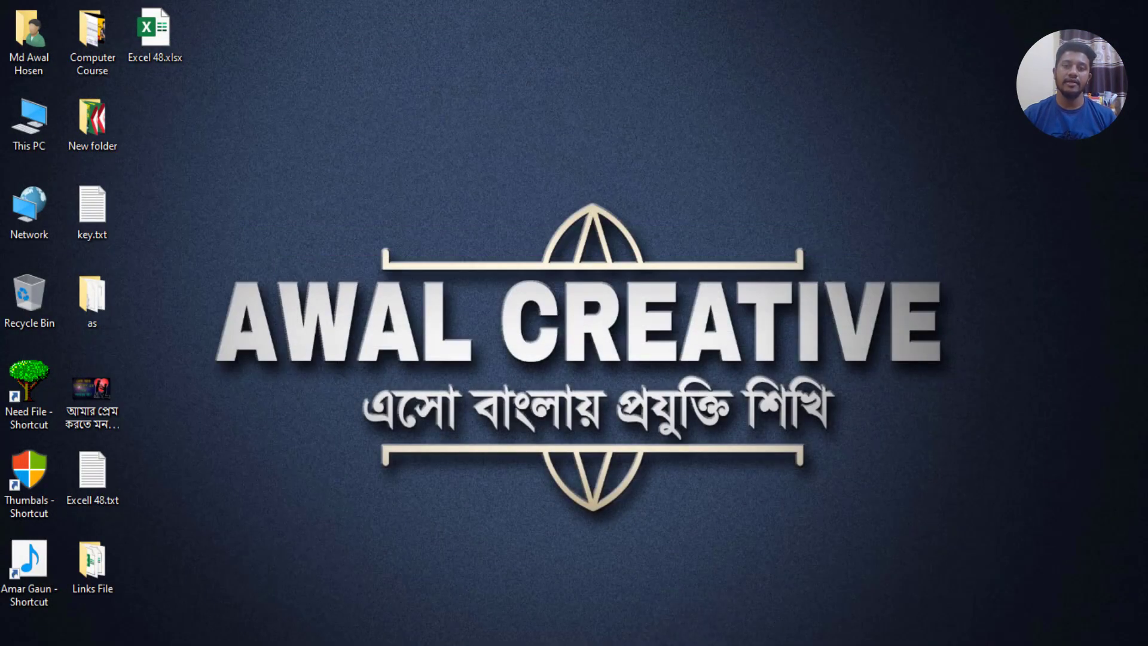
{"action": "left_click", "coordinate": [694, 645]}
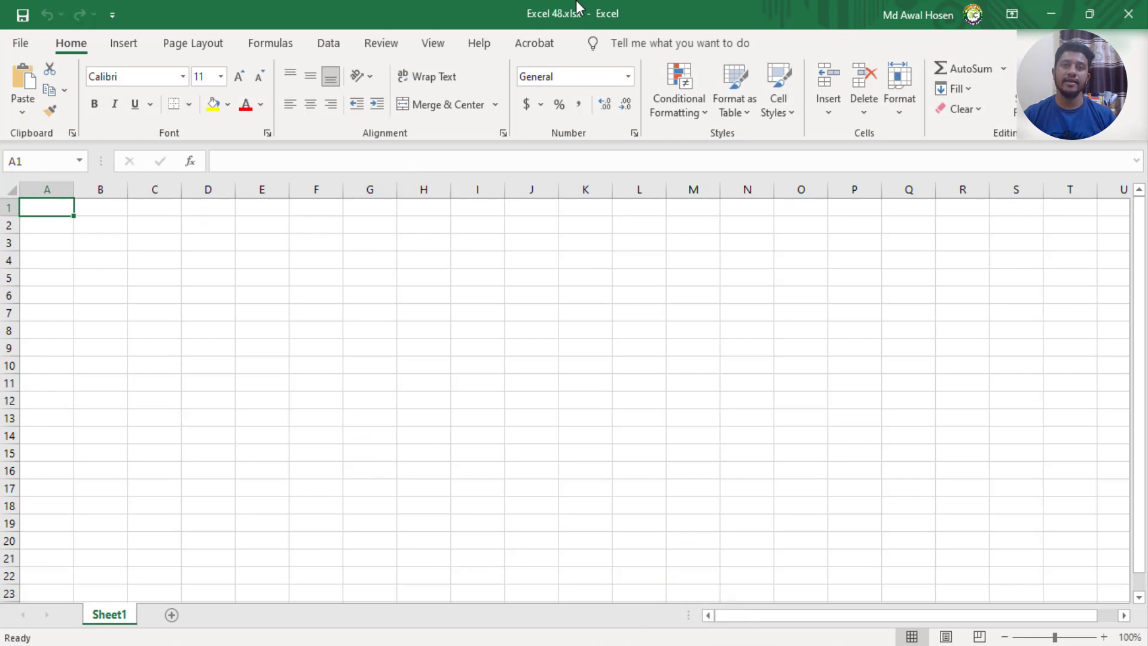
- Examine the Refresh All options for queries and connections without running any of them
{"action": "left_click", "coordinate": [472, 260]}
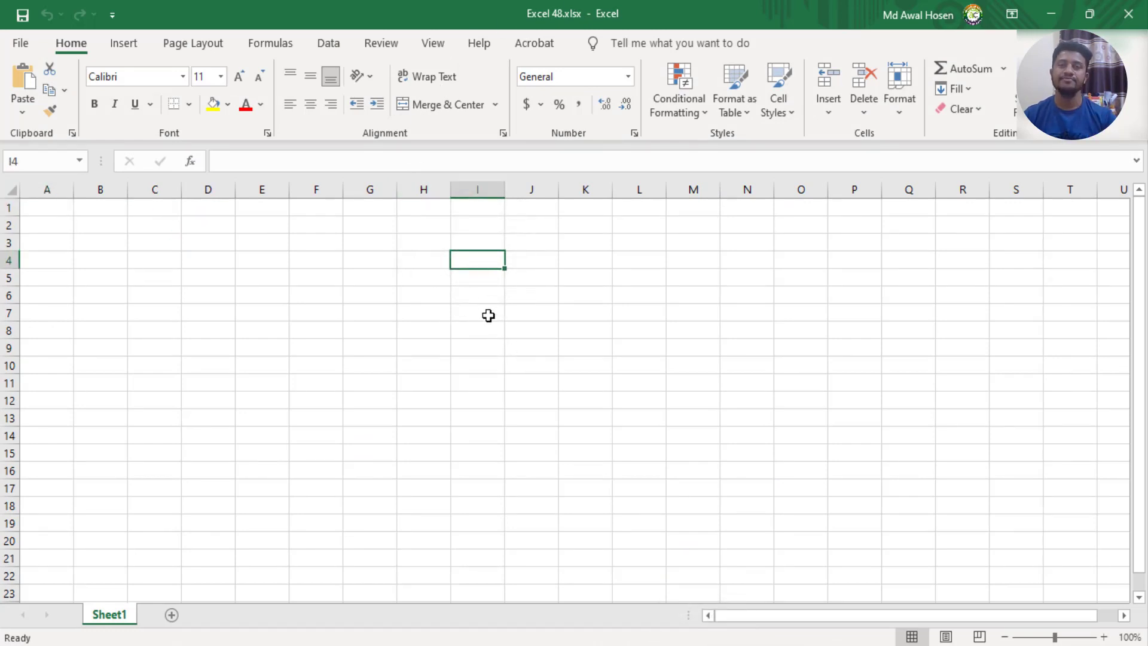
{"action": "left_click", "coordinate": [326, 49]}
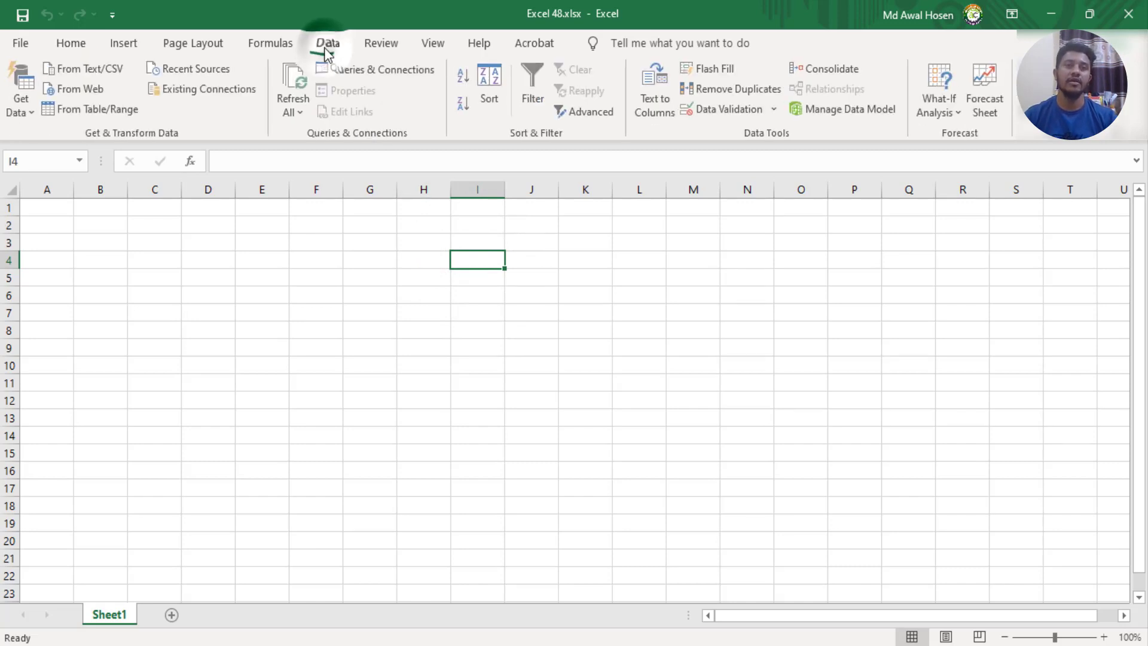
{"action": "left_click", "coordinate": [303, 113]}
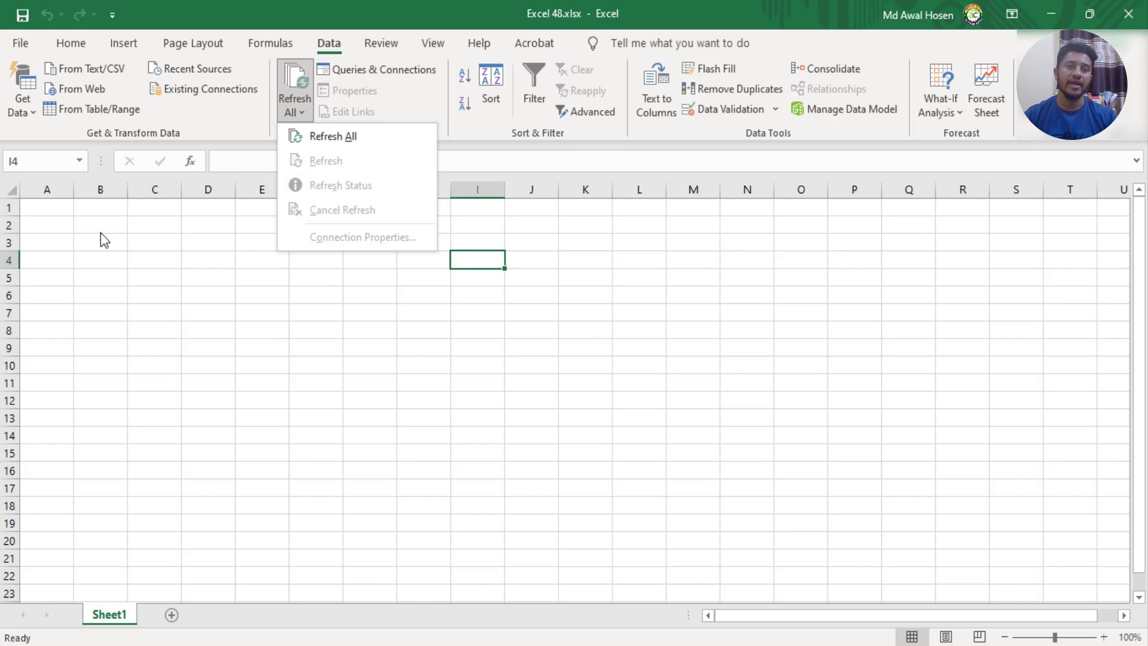
{"action": "left_click", "coordinate": [52, 220]}
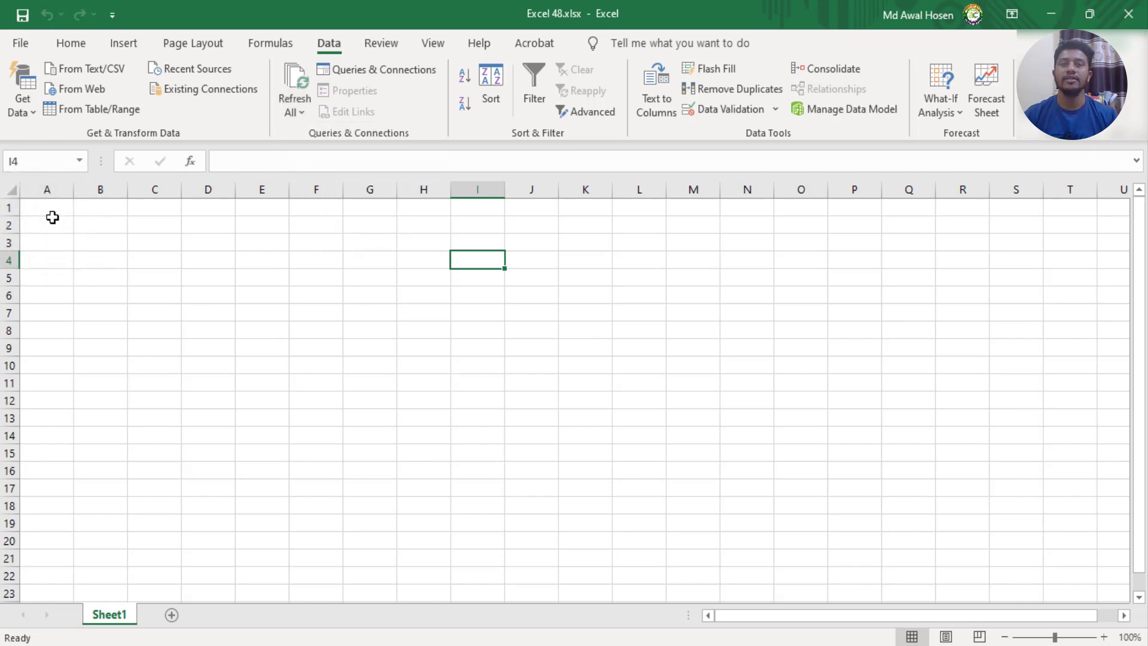
{"action": "left_click", "coordinate": [41, 218]}
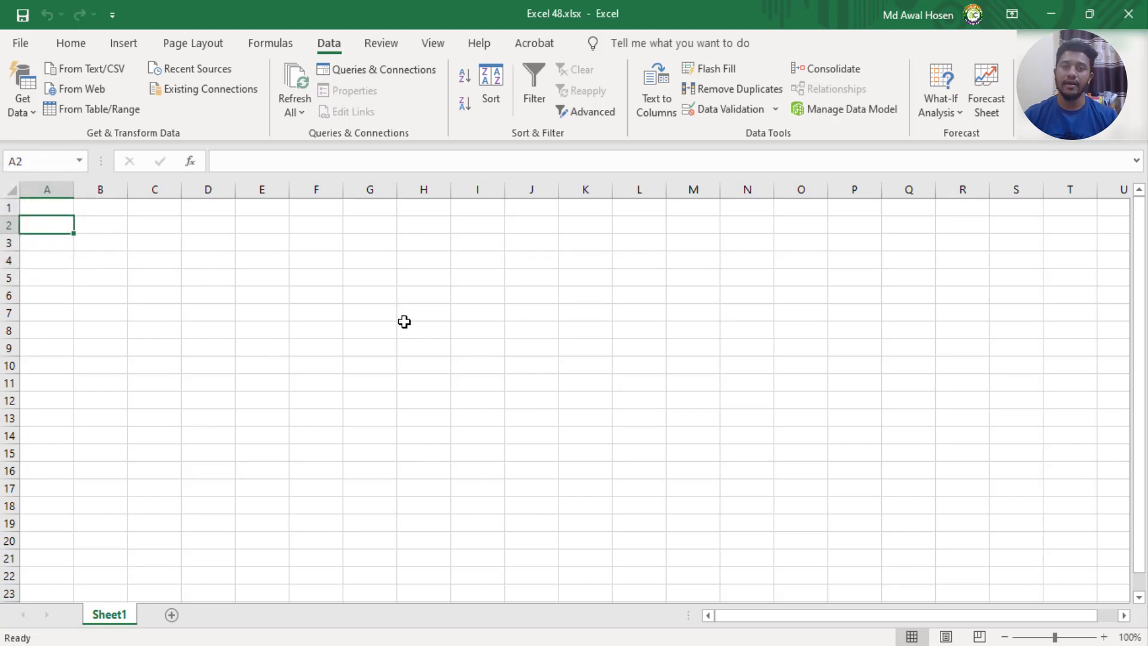
- Open Excell 48.txt from the desktop in Notepad, review its student table, and close it to return to the Excel workbook
{"action": "left_click", "coordinate": [1050, 13]}
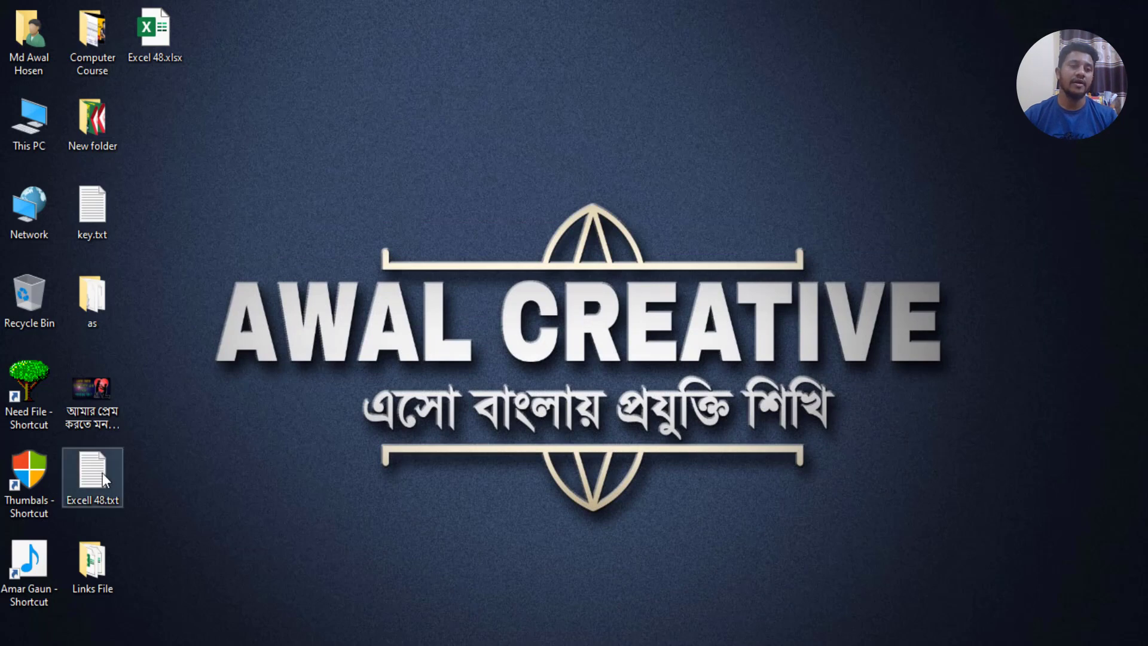
{"action": "left_click", "coordinate": [103, 472]}
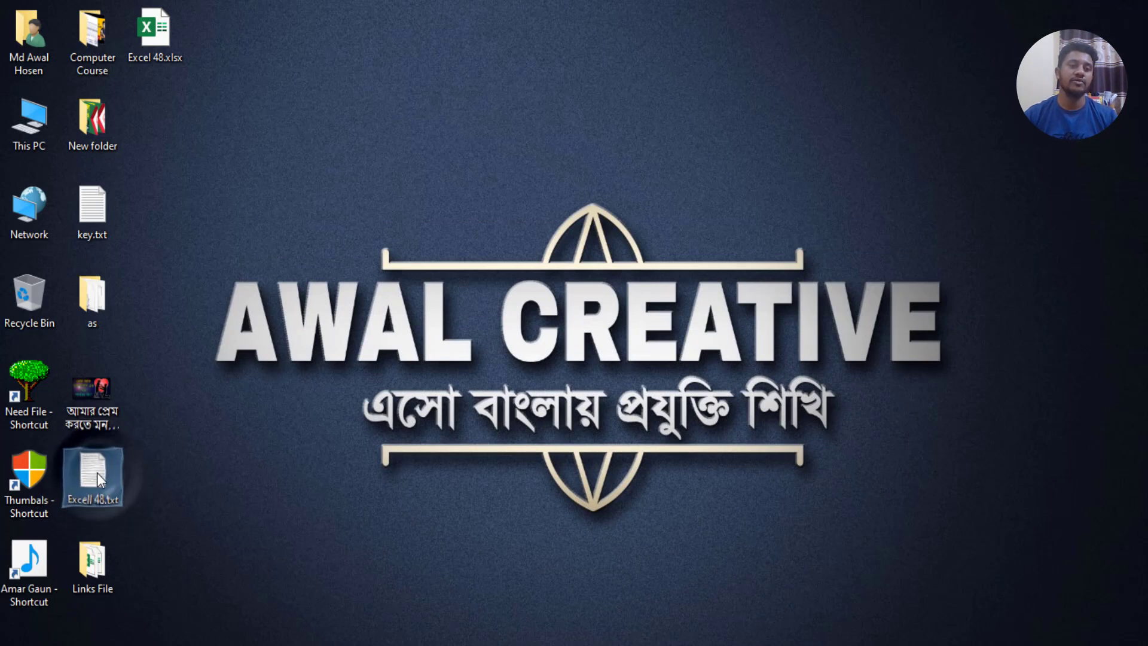
{"action": "double_click", "coordinate": [97, 473]}
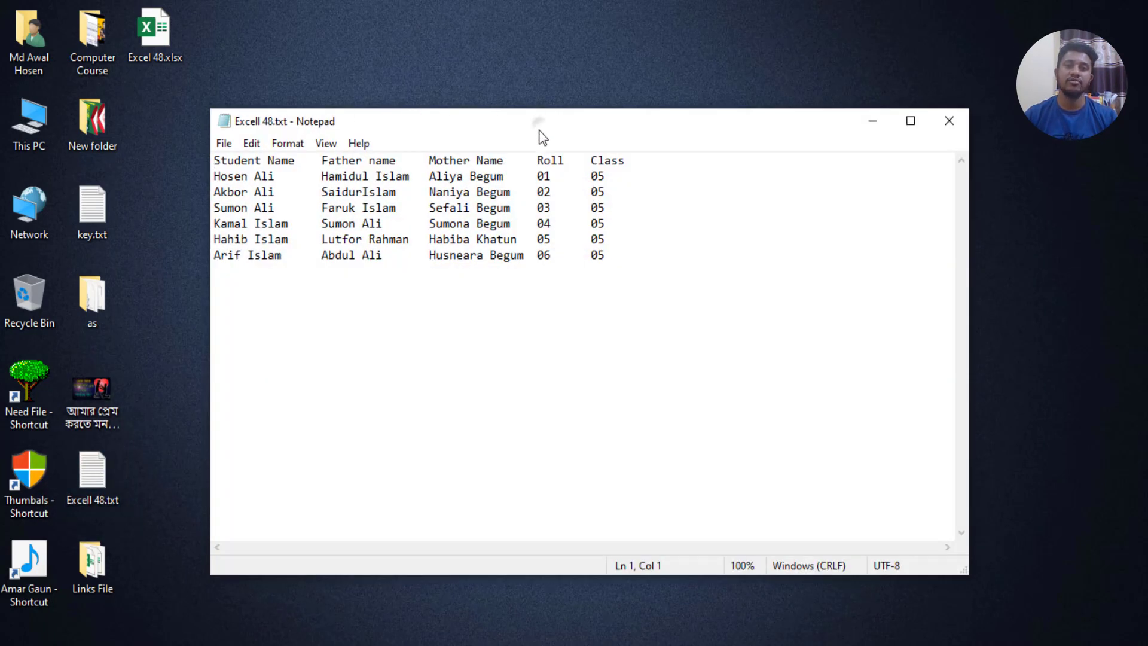
{"action": "left_click_drag", "start_coordinate": [540, 131], "coordinate": [536, 134]}
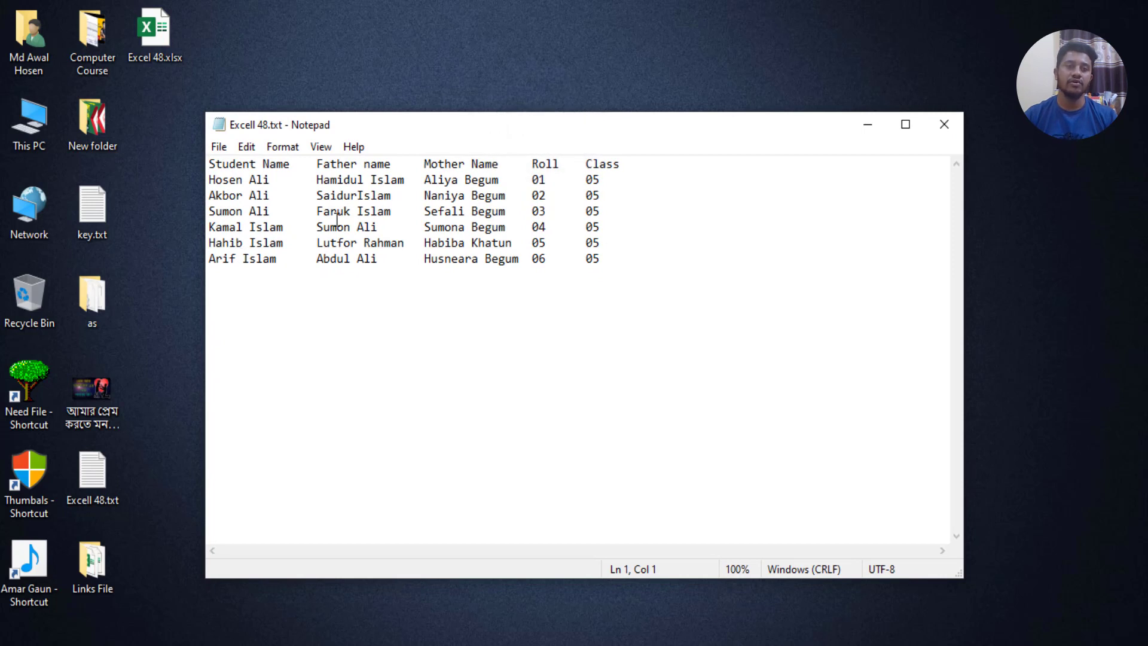
{"action": "left_click_drag", "start_coordinate": [604, 259], "coordinate": [209, 164]}
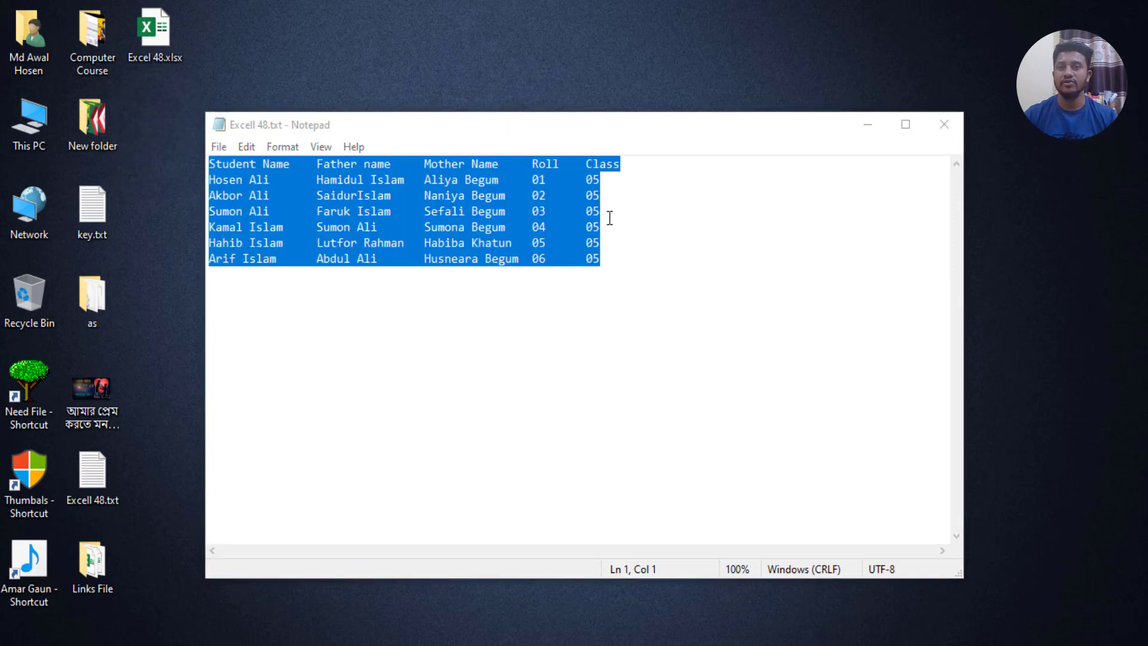
{"action": "left_click", "coordinate": [726, 246]}
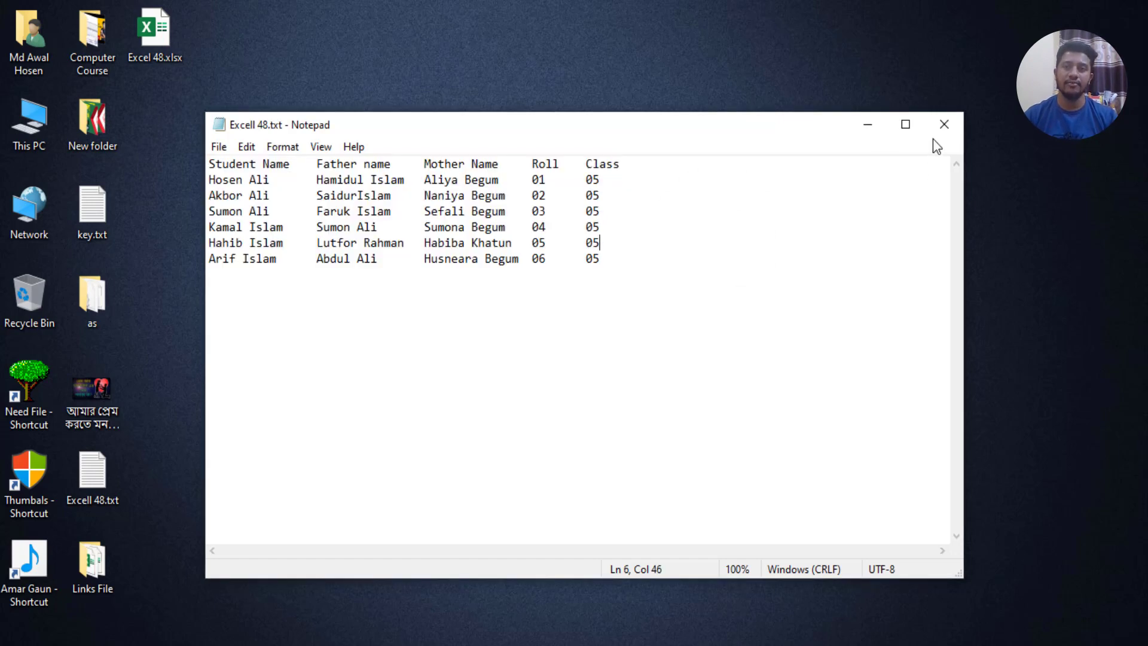
{"action": "left_click", "coordinate": [941, 125]}
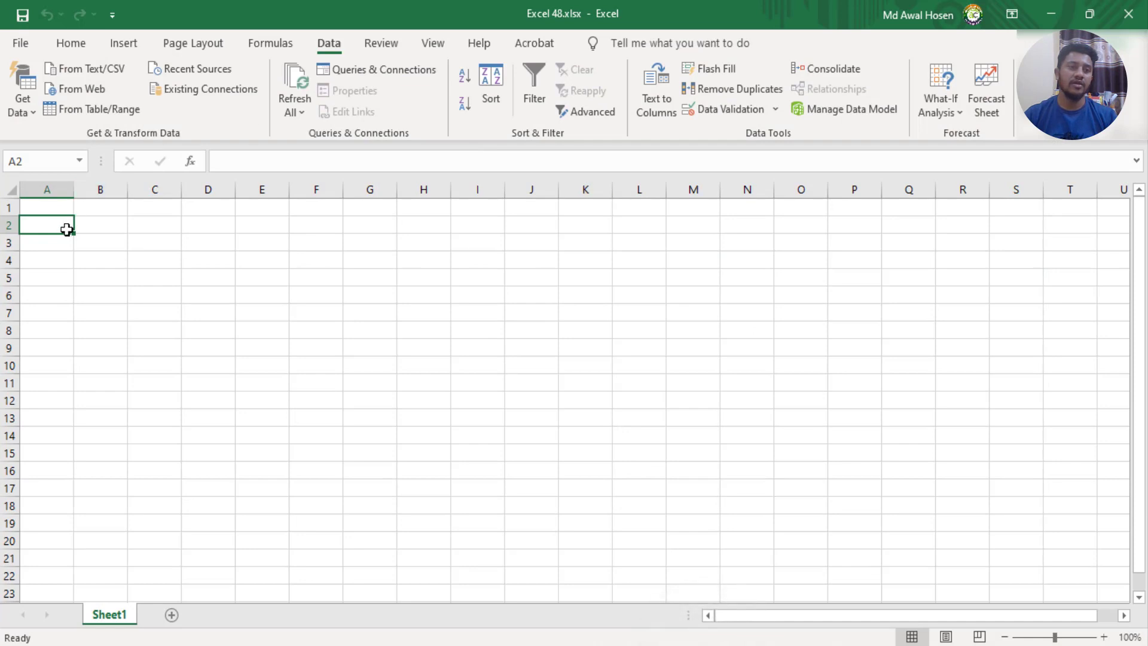
- Import Excell 48.txt from the Desktop as Text/CSV data and load its student table into the workbook
{"action": "left_click", "coordinate": [54, 207]}
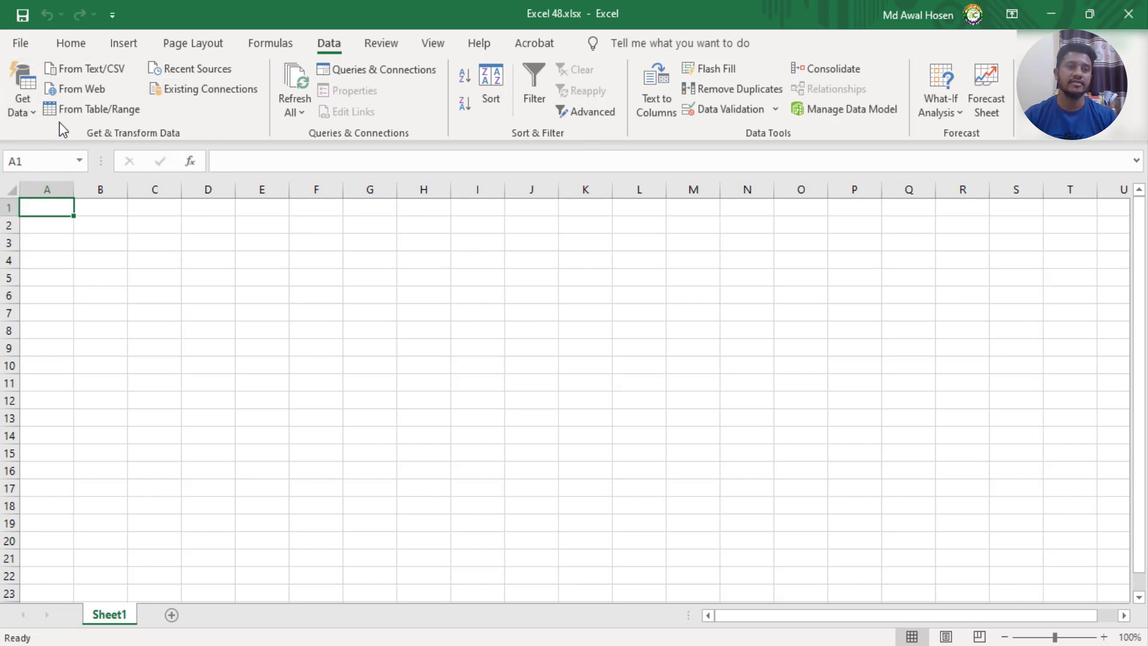
{"action": "left_click", "coordinate": [37, 109]}
{"action": "mouse_move", "coordinate": [88, 147]}
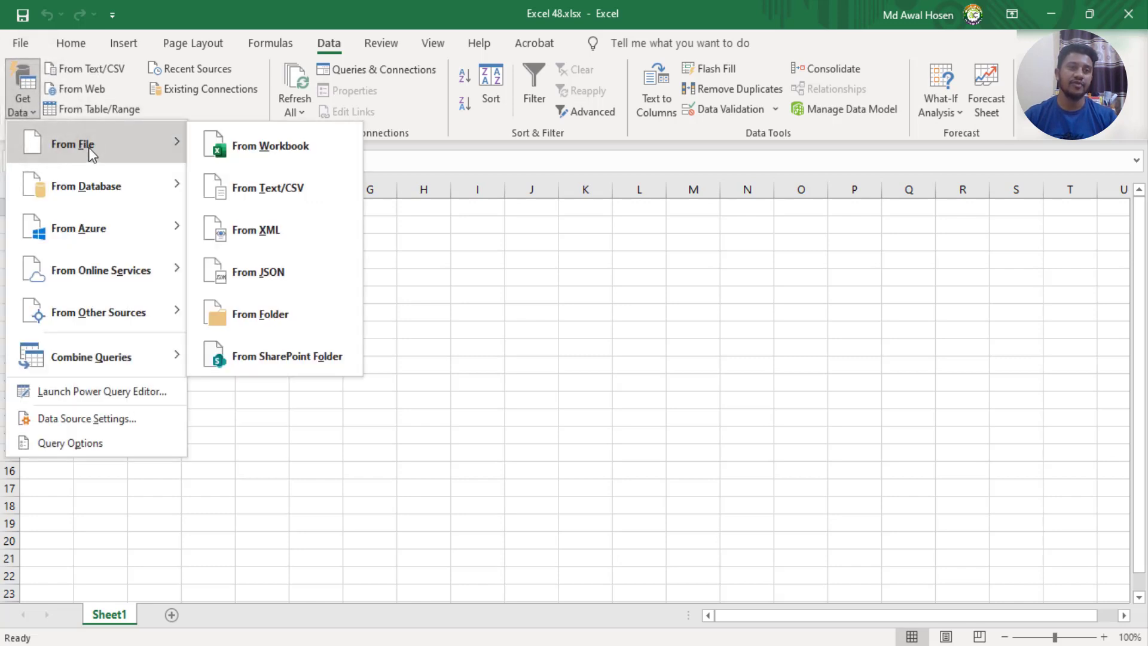
{"action": "left_click", "coordinate": [244, 193]}
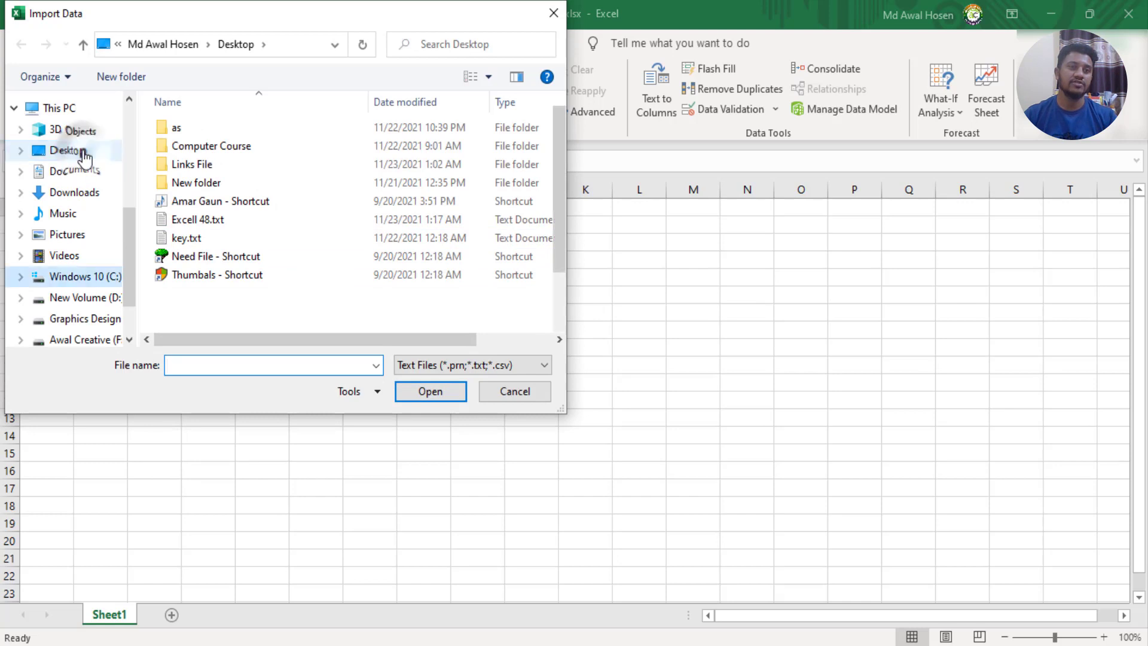
{"action": "left_click", "coordinate": [208, 222]}
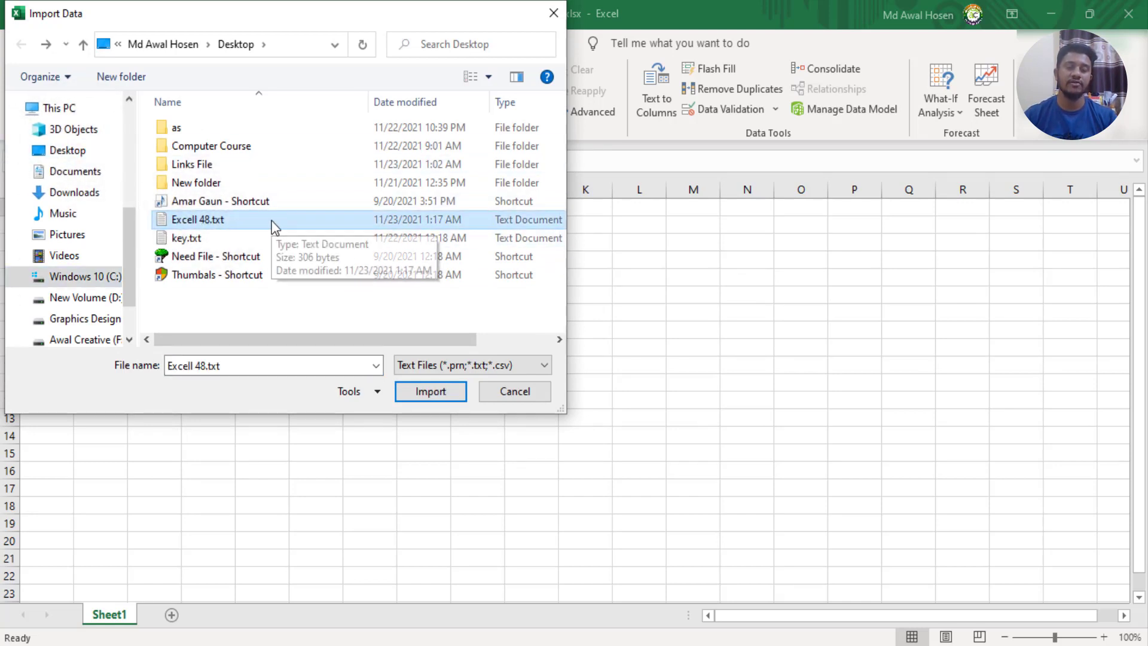
{"action": "left_click", "coordinate": [444, 393]}
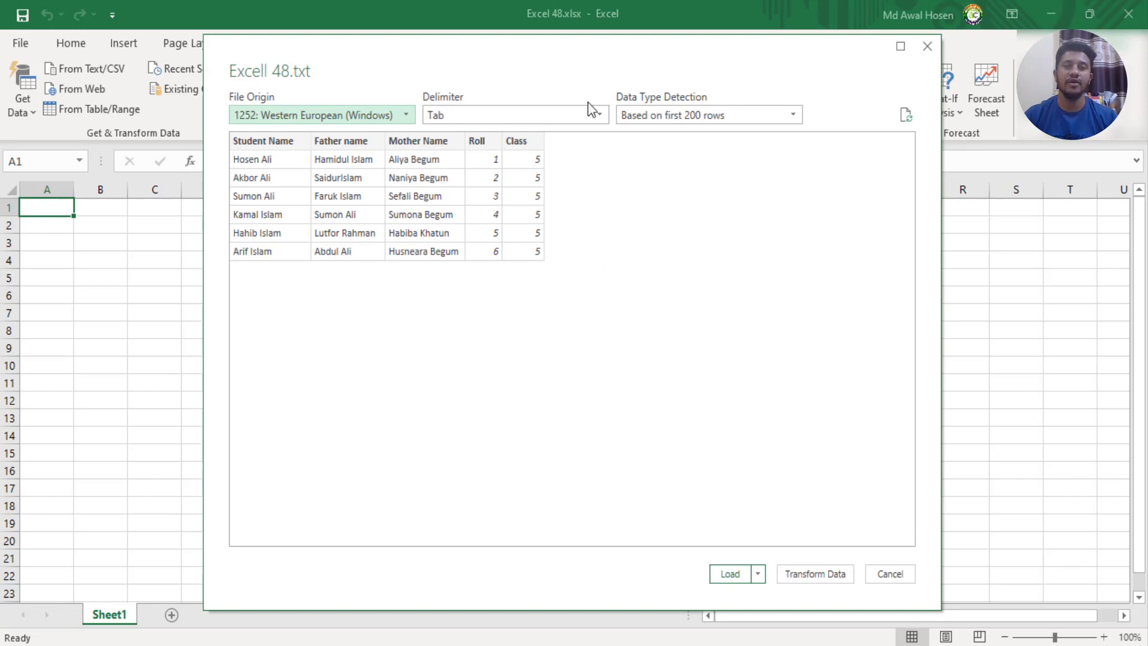
{"action": "left_click", "coordinate": [730, 574]}
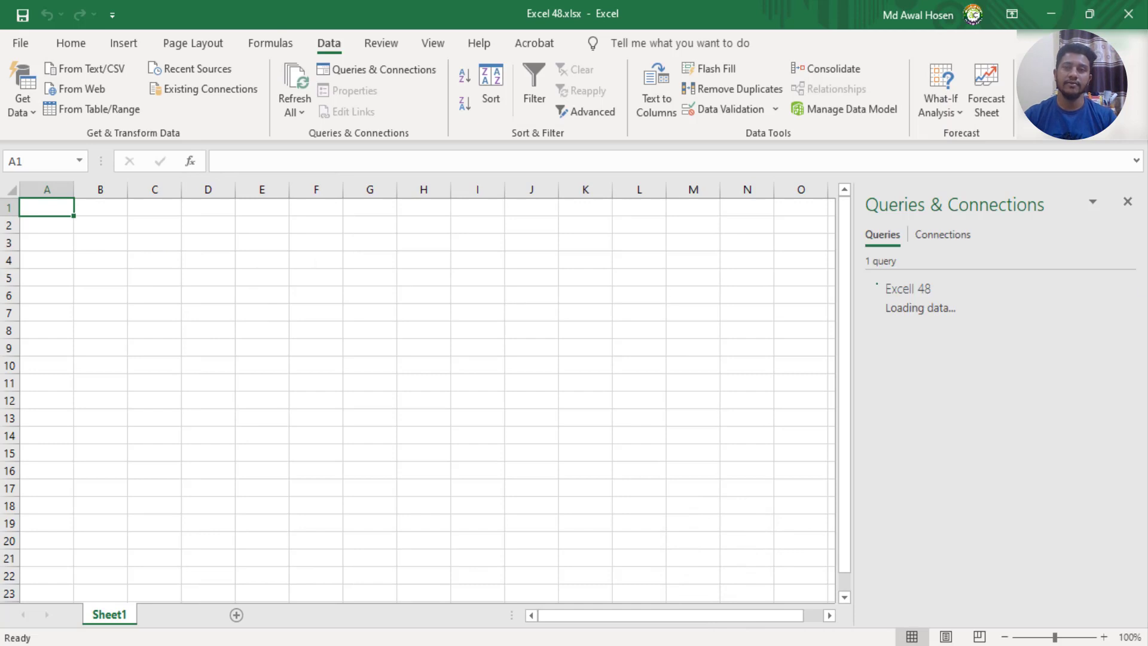
{"action": "left_click", "coordinate": [1128, 204]}
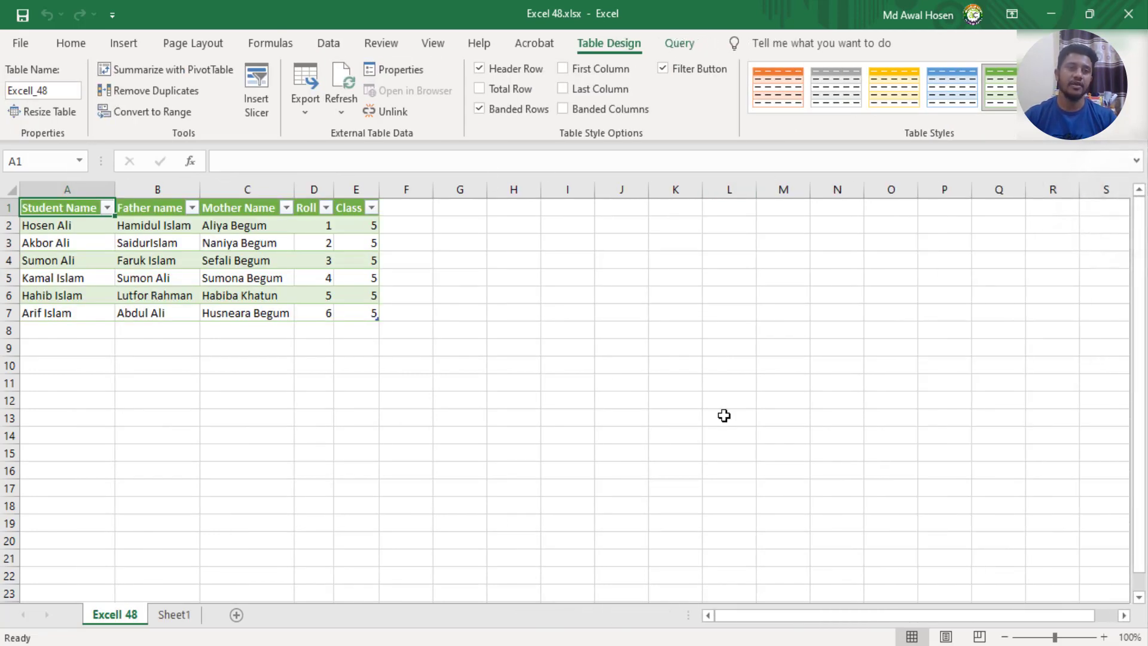
{"action": "left_click_drag", "start_coordinate": [1064, 639], "coordinate": [1068, 638]}
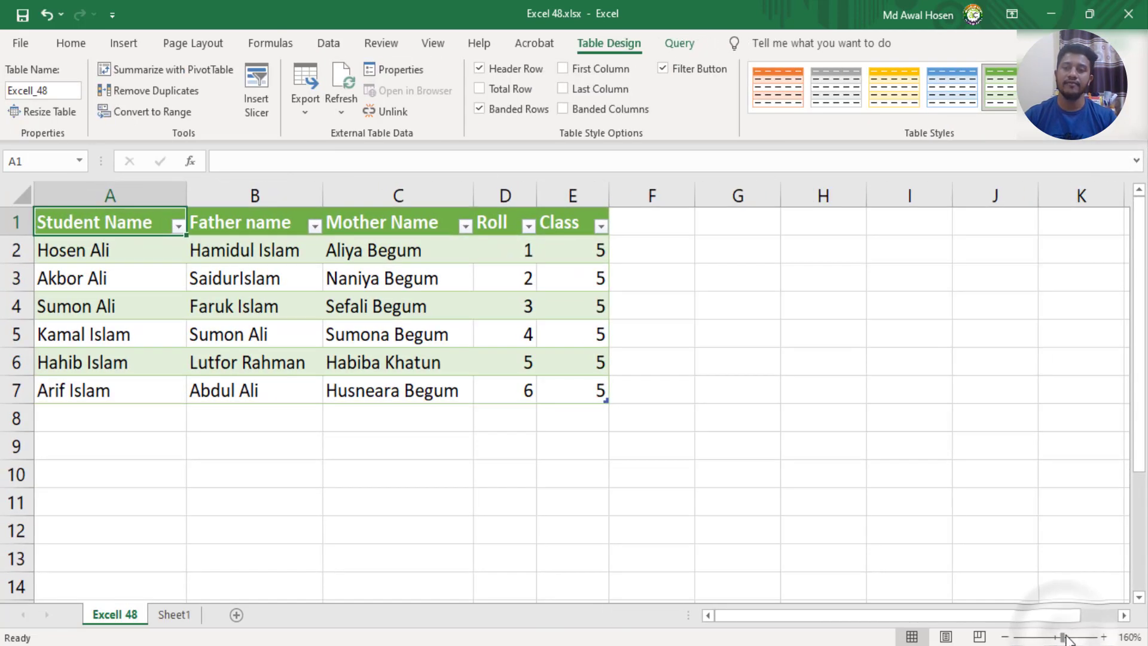
- Open Excell 48.txt from the desktop in Notepad and bring it up in front of the Excel workbook
{"action": "left_click", "coordinate": [506, 470]}
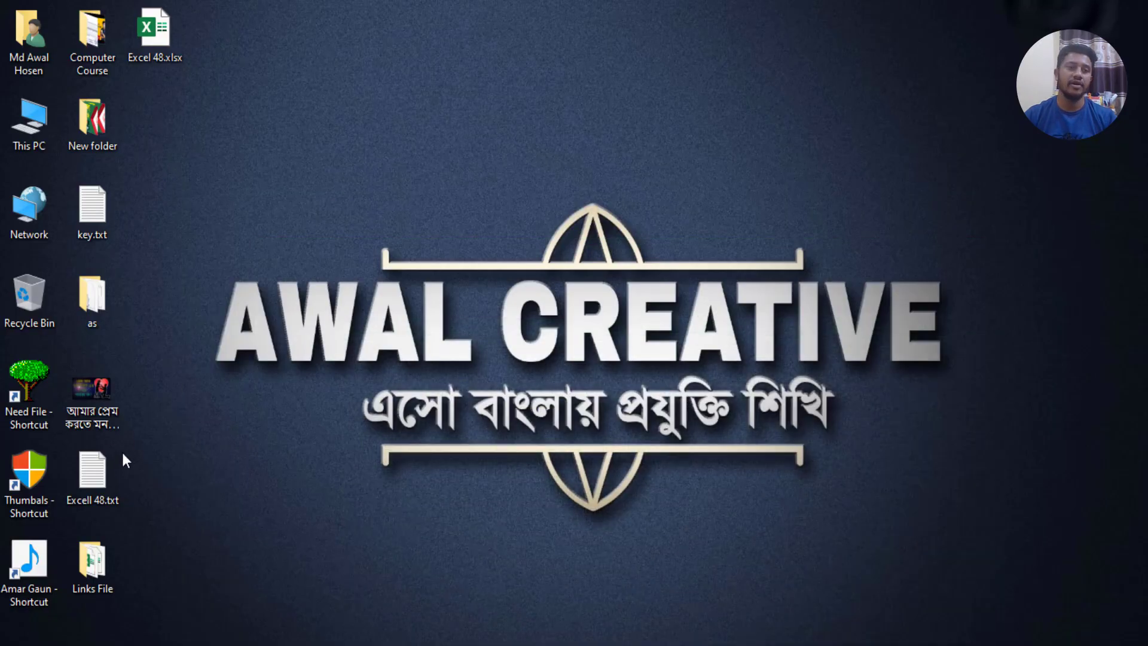
{"action": "double_click", "coordinate": [98, 470]}
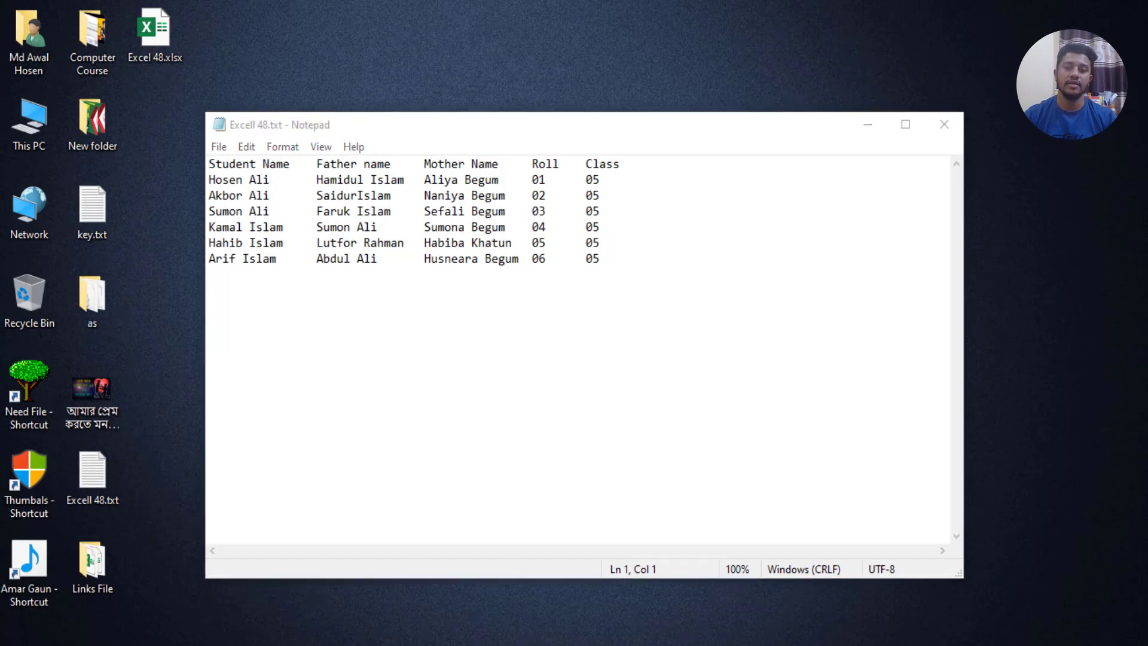
{"action": "left_click", "coordinate": [699, 644]}
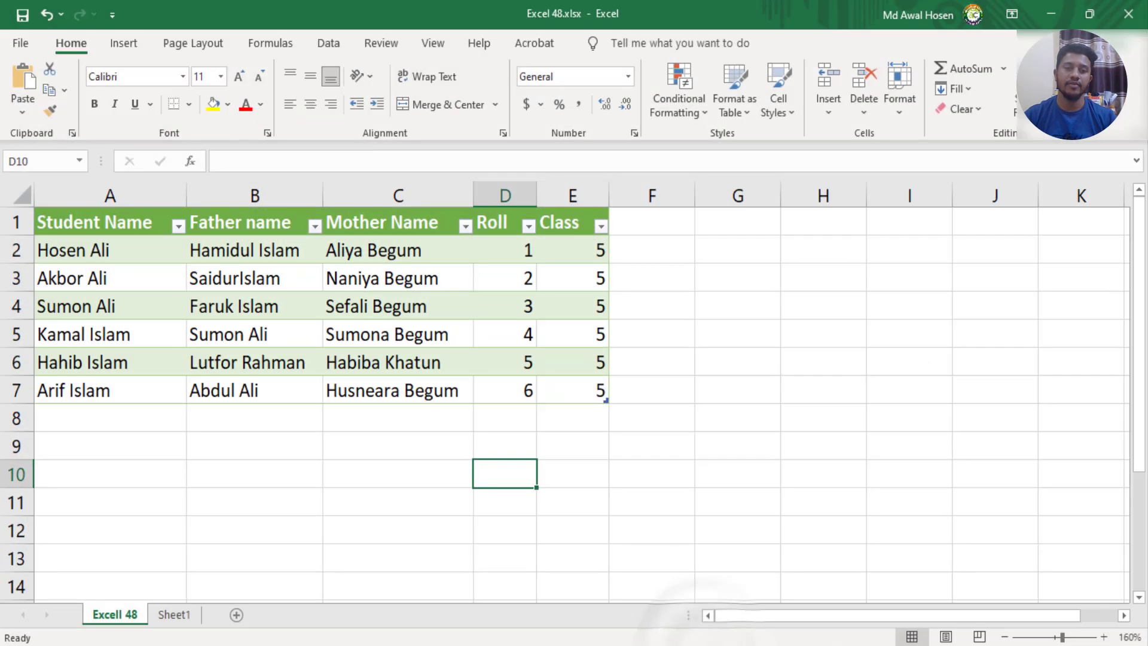
{"action": "left_click", "coordinate": [318, 643]}
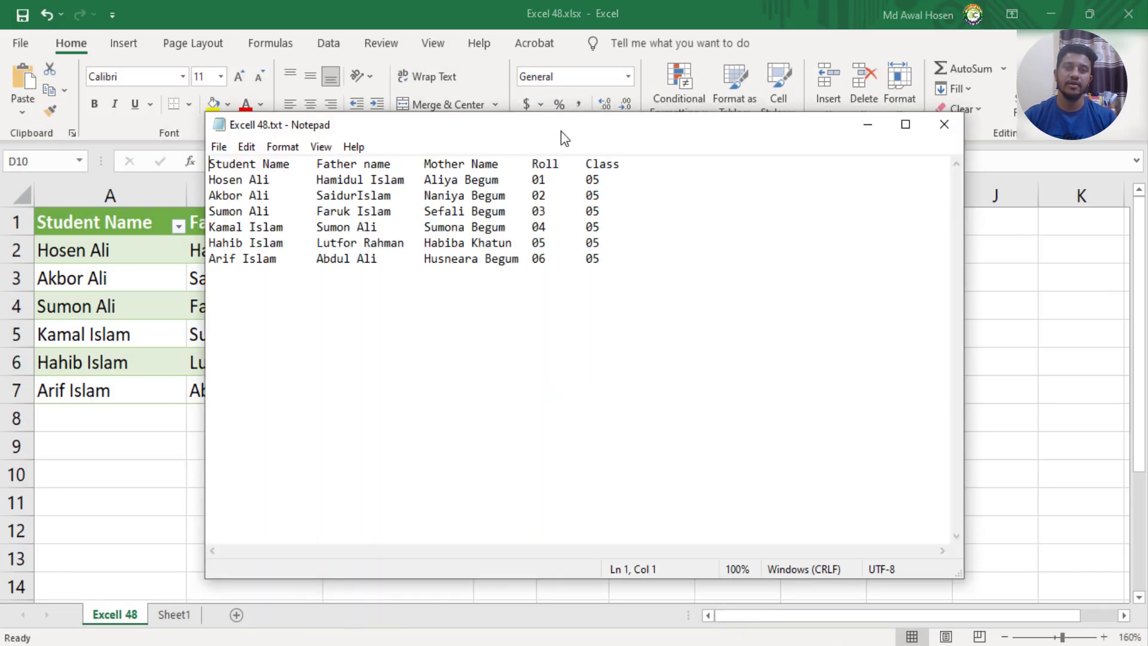
{"action": "left_click_drag", "start_coordinate": [561, 131], "coordinate": [724, 274]}
{"action": "left_click", "coordinate": [853, 160]}
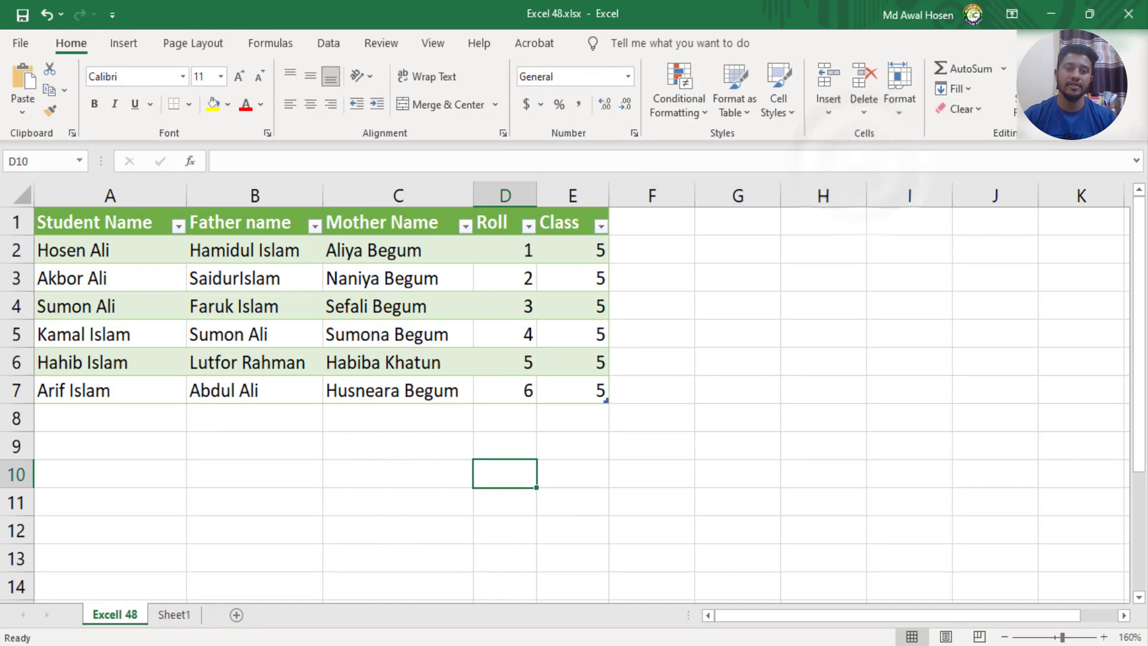
{"action": "left_click", "coordinate": [318, 644]}
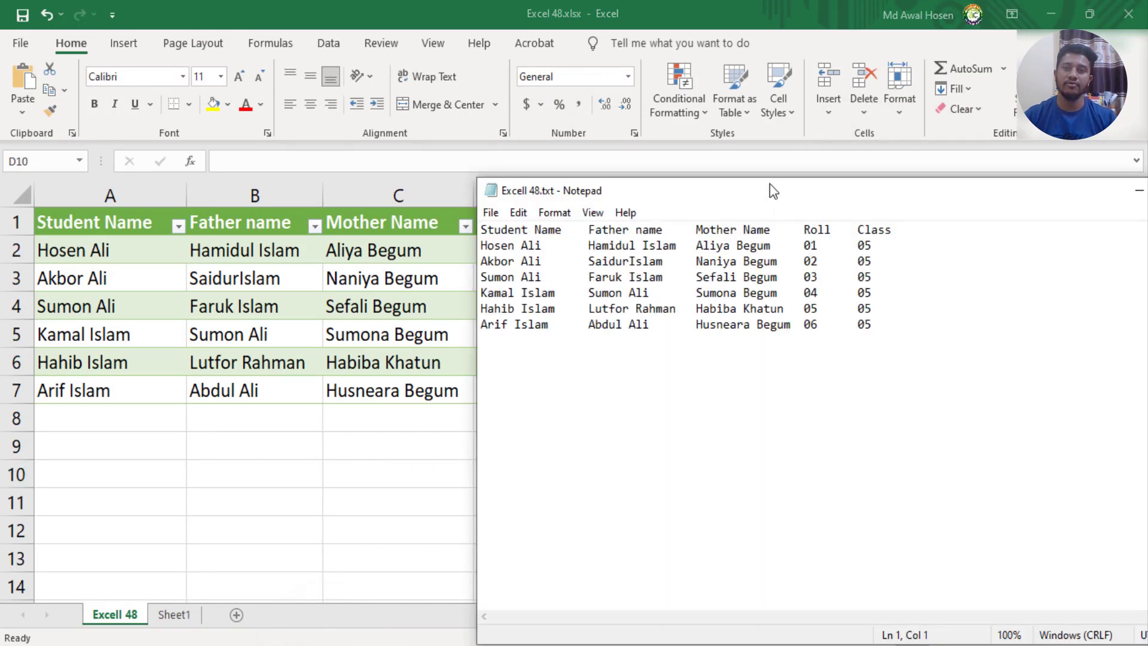
{"action": "left_click_drag", "start_coordinate": [767, 178], "coordinate": [495, 109]}
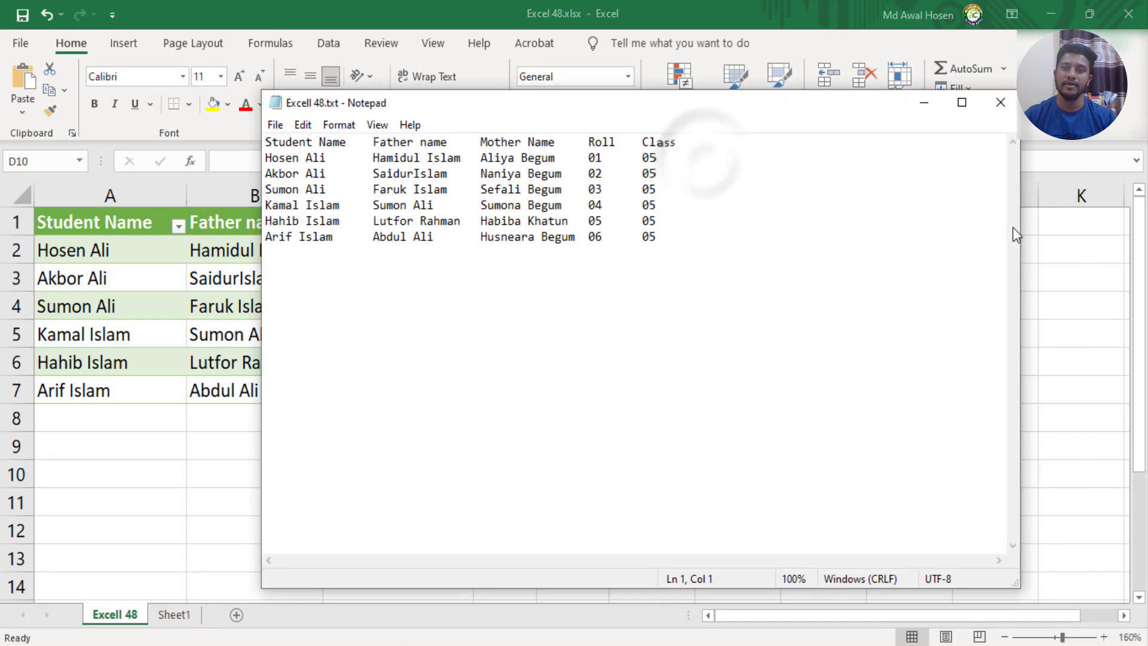
- Narrow the Notepad window, place it beside the imported table, compare the header row, and minimise Notepad
{"action": "left_click_drag", "start_coordinate": [1024, 227], "coordinate": [692, 226]}
{"action": "left_click_drag", "start_coordinate": [525, 108], "coordinate": [967, 227]}
{"action": "left_click", "coordinate": [872, 170]}
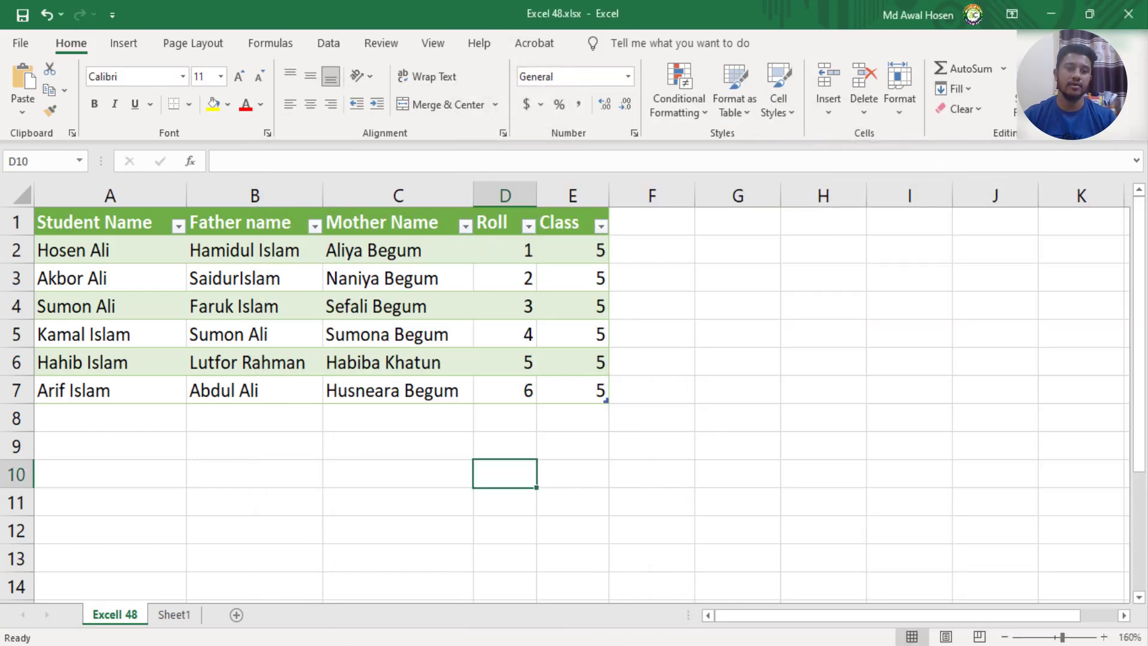
{"action": "left_click", "coordinate": [325, 644]}
{"action": "left_click_drag", "start_coordinate": [950, 222], "coordinate": [897, 140]}
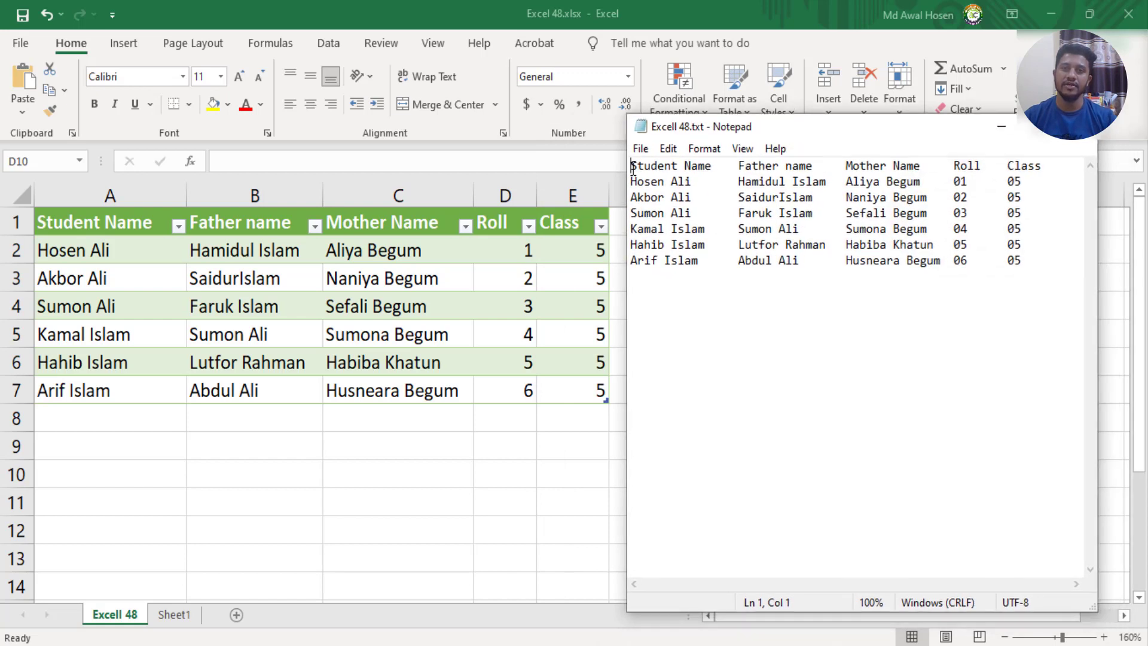
{"action": "left_click_drag", "start_coordinate": [633, 166], "coordinate": [1047, 165]}
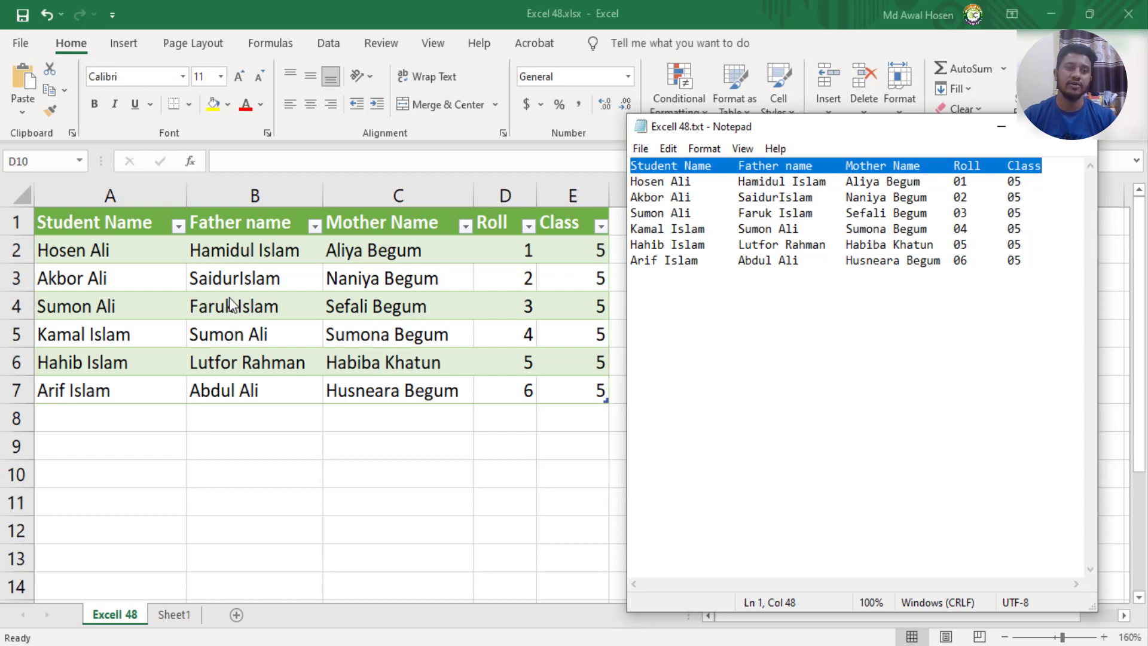
{"action": "left_click", "coordinate": [1001, 133]}
- Examine the Refresh All options while cell D10 outside the imported table is selected
{"action": "left_click", "coordinate": [335, 47]}
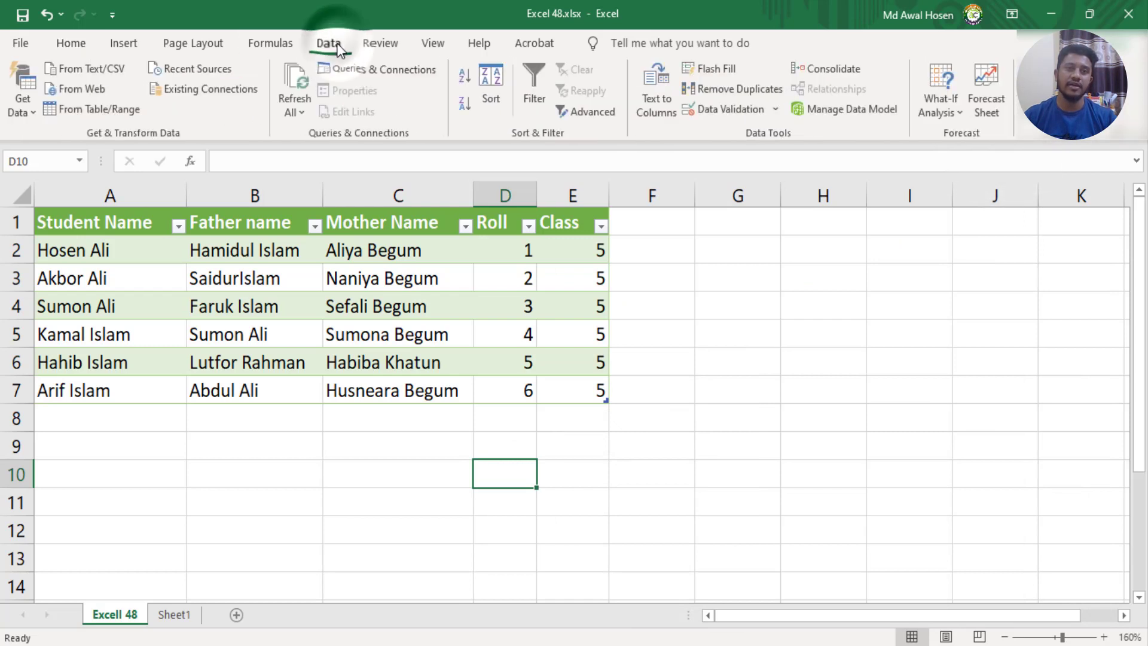
{"action": "left_click", "coordinate": [301, 113]}
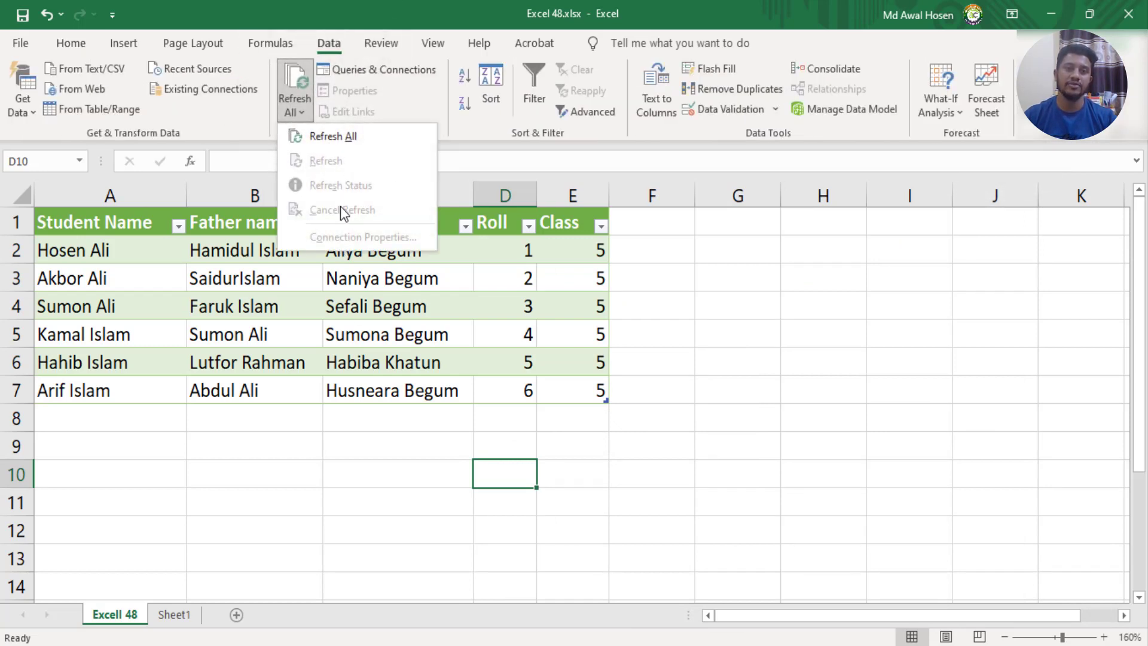
{"action": "left_click", "coordinate": [515, 470]}
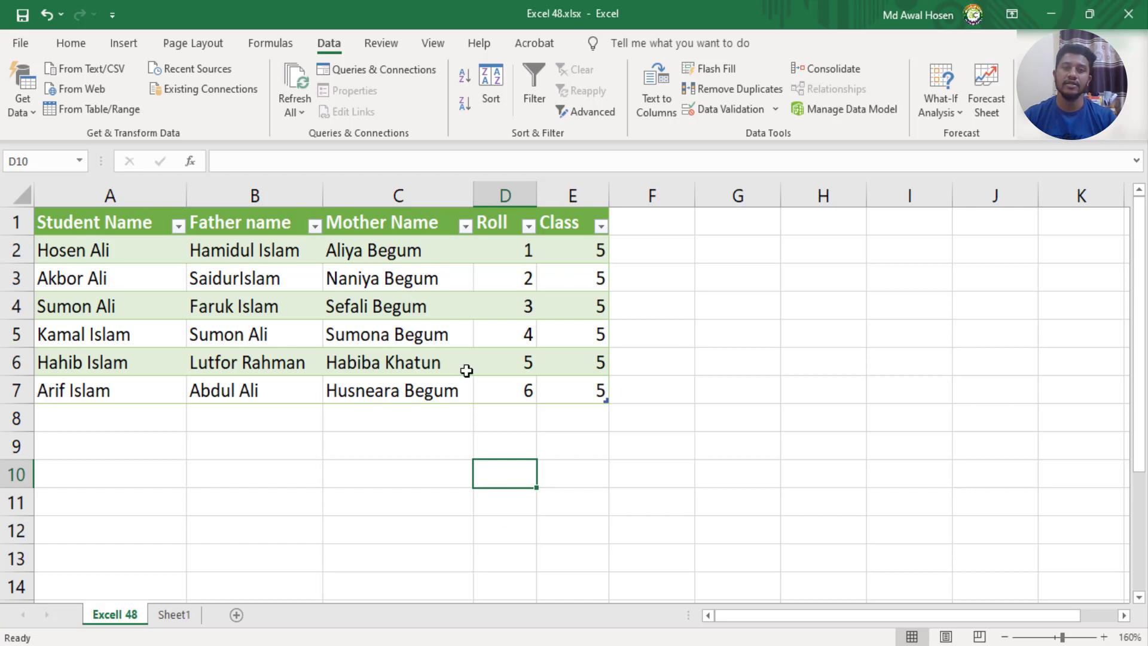
{"action": "left_click", "coordinate": [301, 111]}
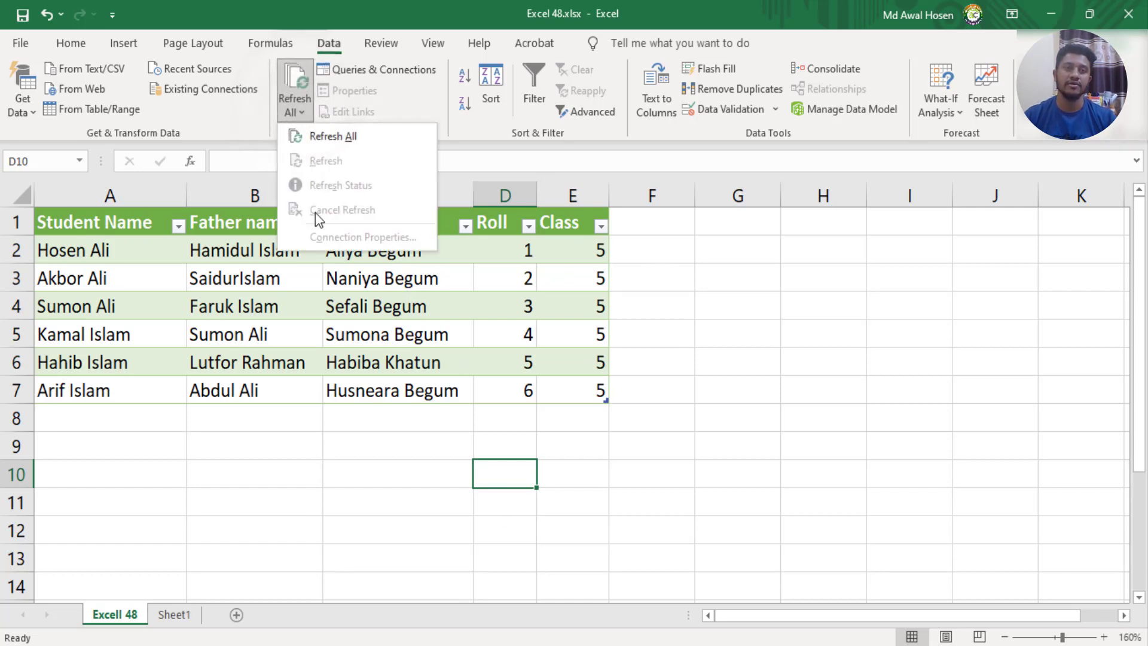
{"action": "left_click", "coordinate": [436, 307]}
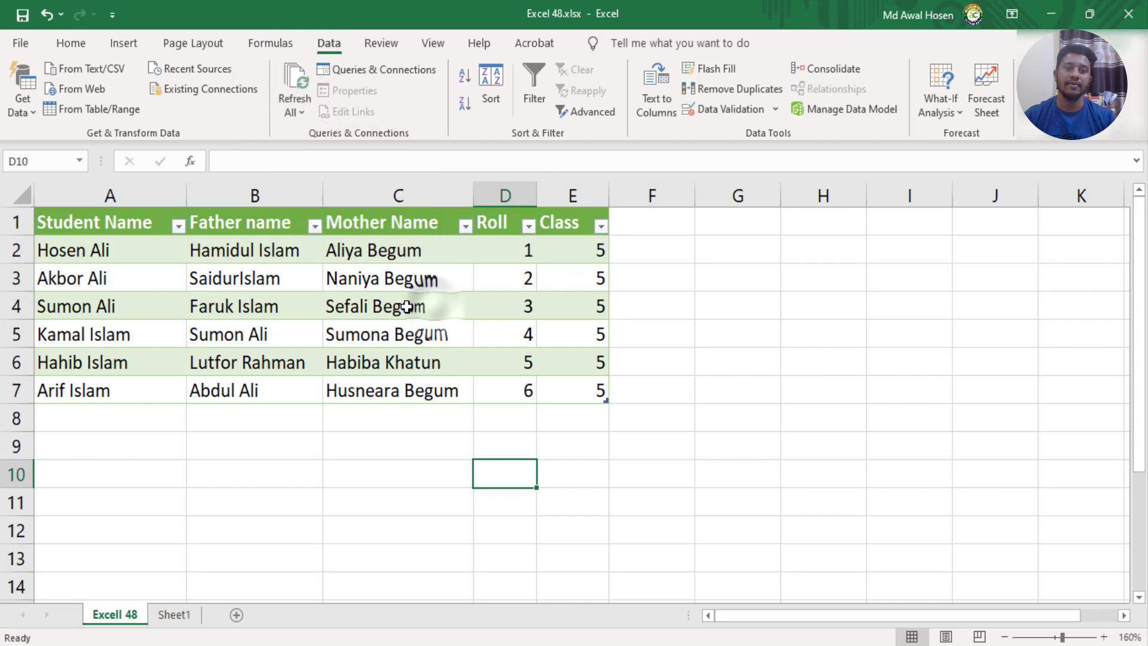
- Select cell C4 inside the imported table and refresh only that table's data
{"action": "left_click", "coordinate": [407, 307]}
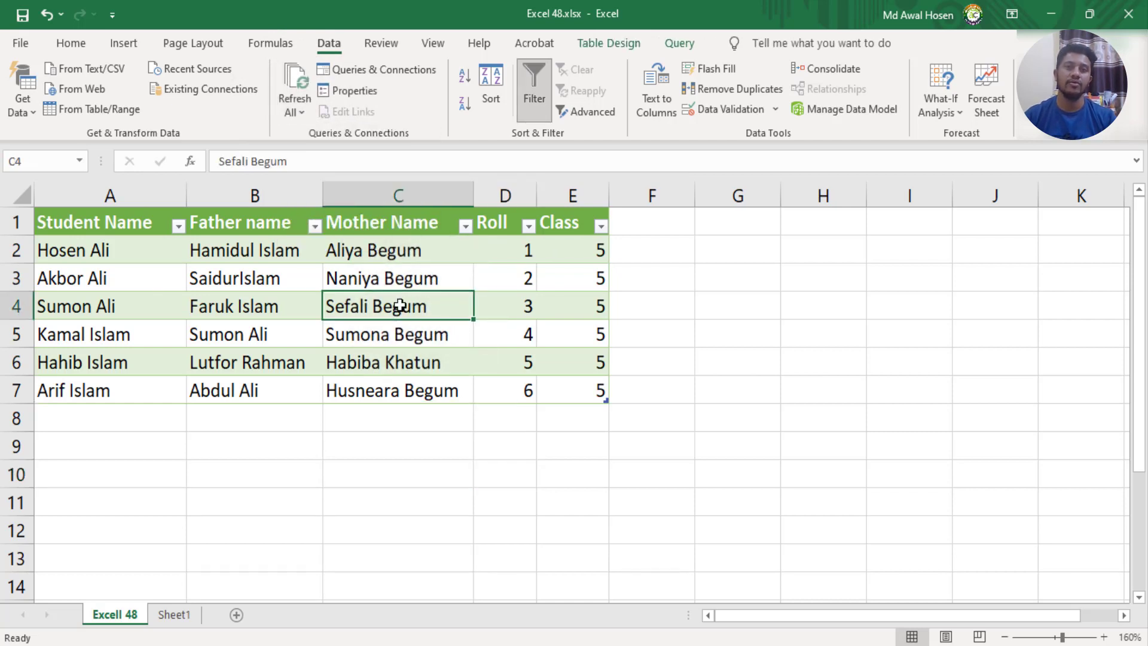
{"action": "left_click", "coordinate": [303, 111]}
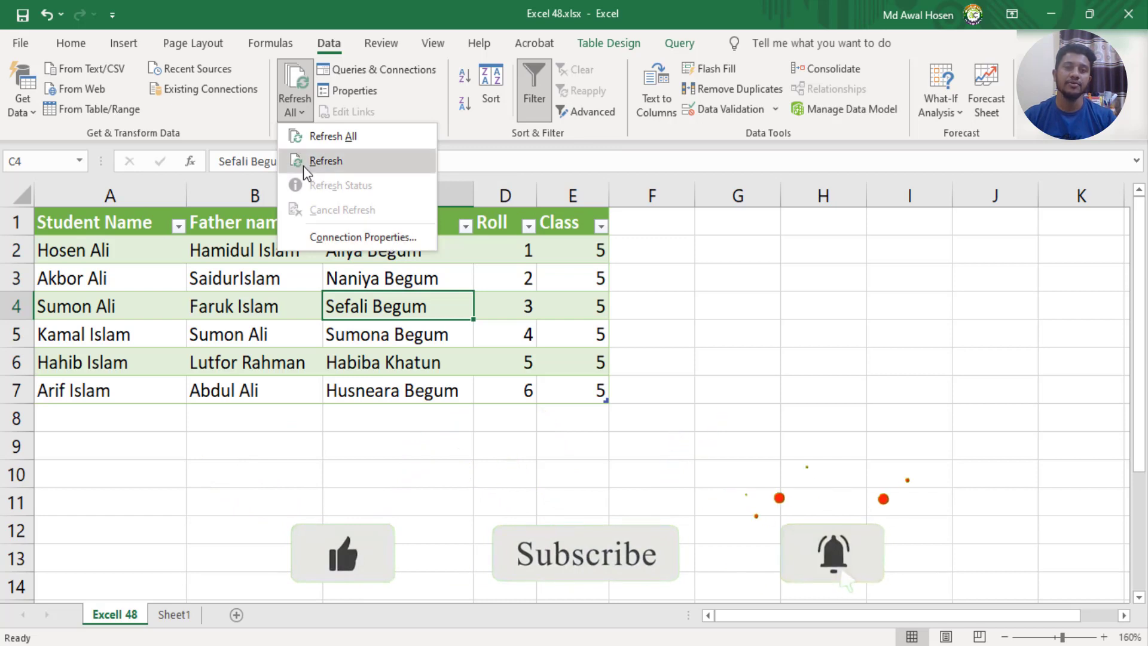
{"action": "left_click", "coordinate": [344, 160]}
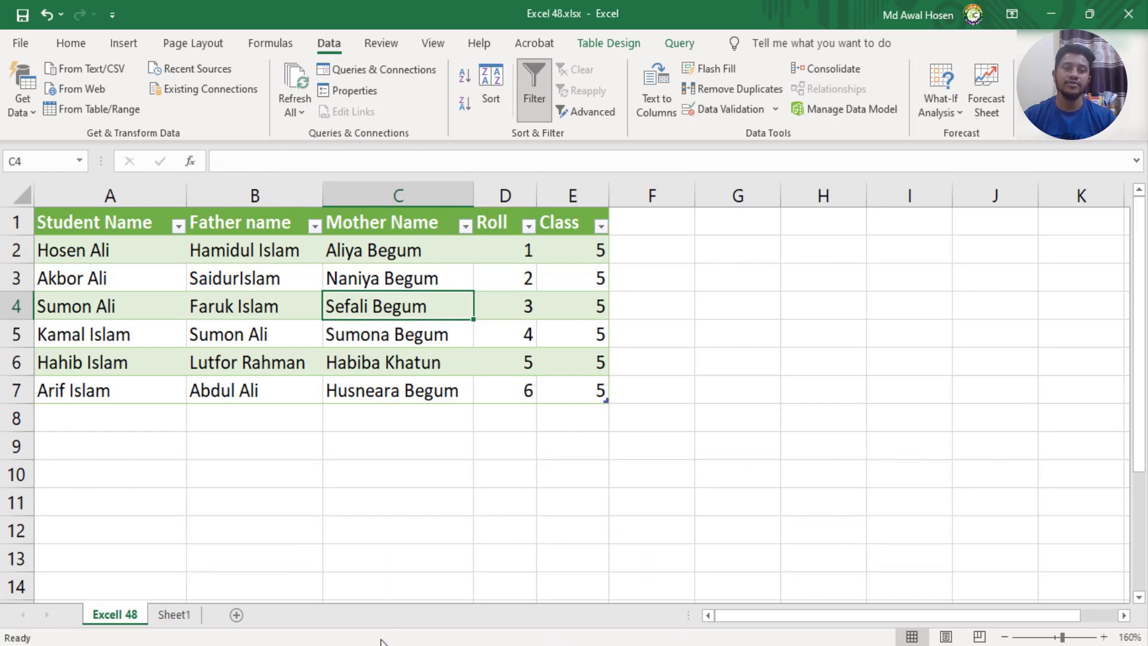
- Switch to Excell 48.txt in Notepad and add a new line after the last student row
{"action": "left_click", "coordinate": [323, 645]}
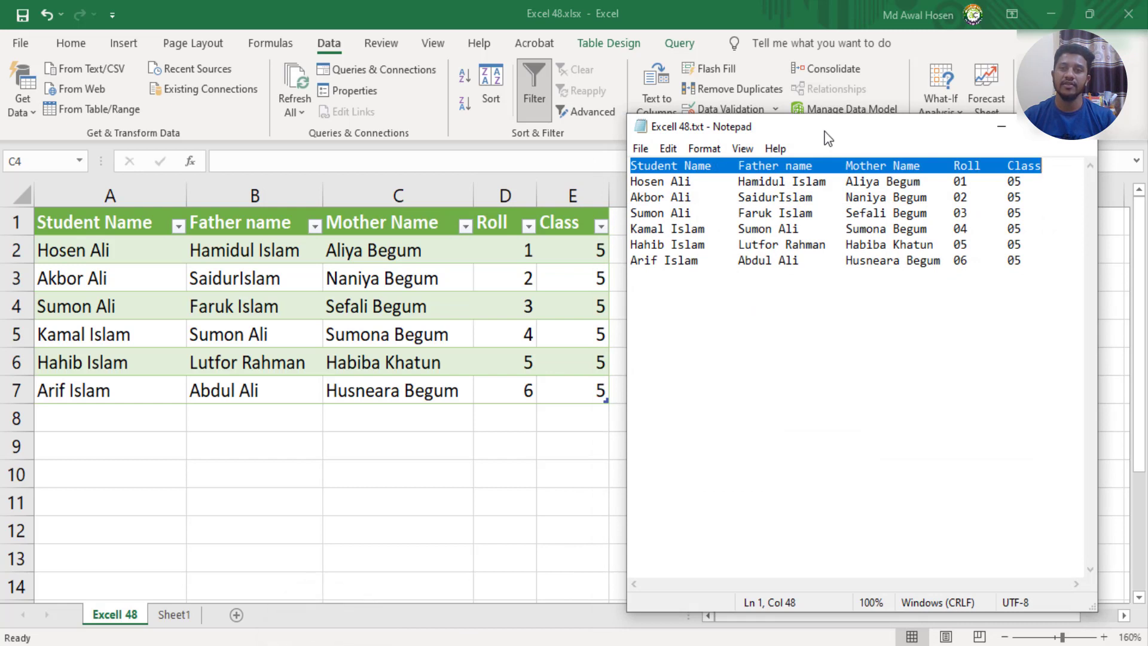
{"action": "left_click_drag", "start_coordinate": [818, 132], "coordinate": [796, 135]}
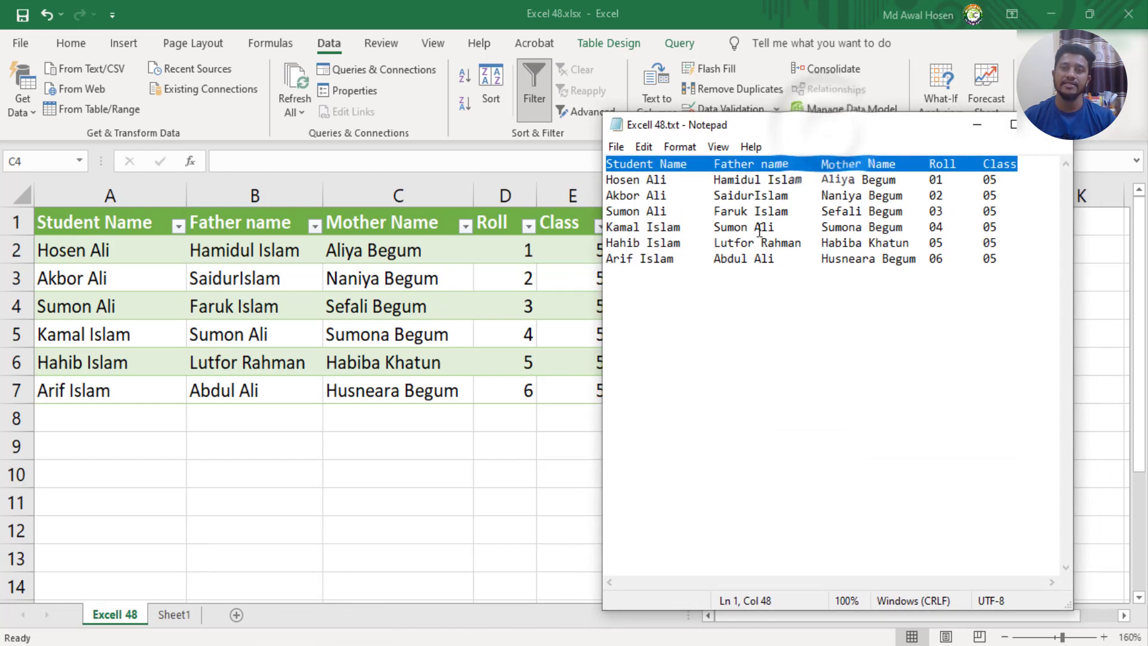
{"action": "left_click", "coordinate": [1011, 244]}
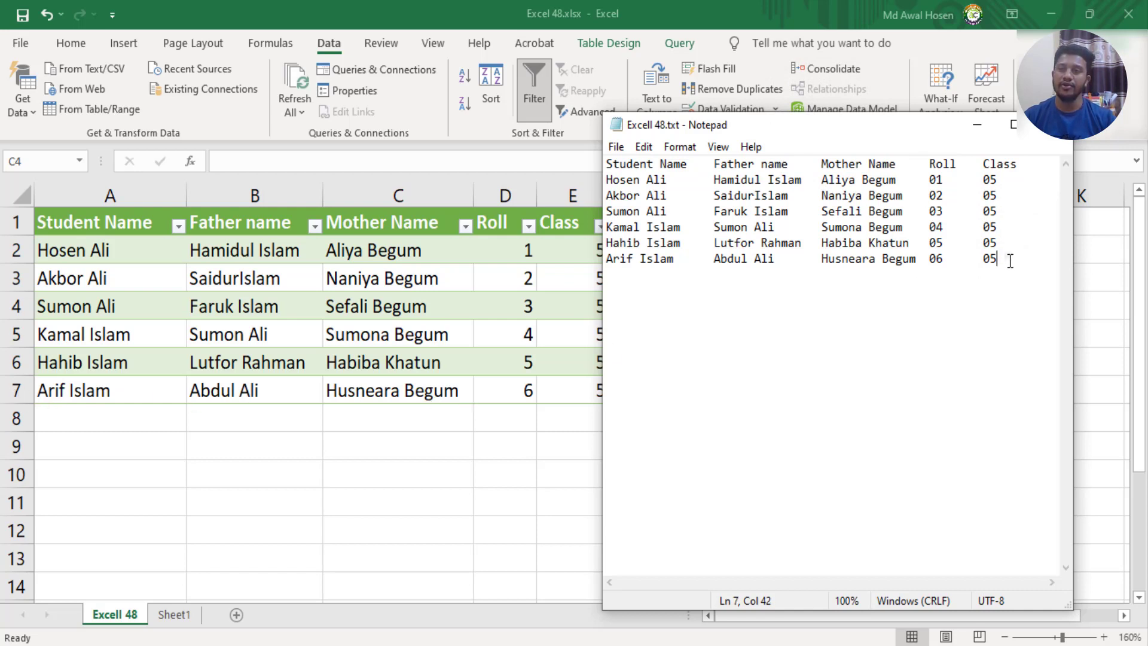
{"action": "key", "text": "Return"}
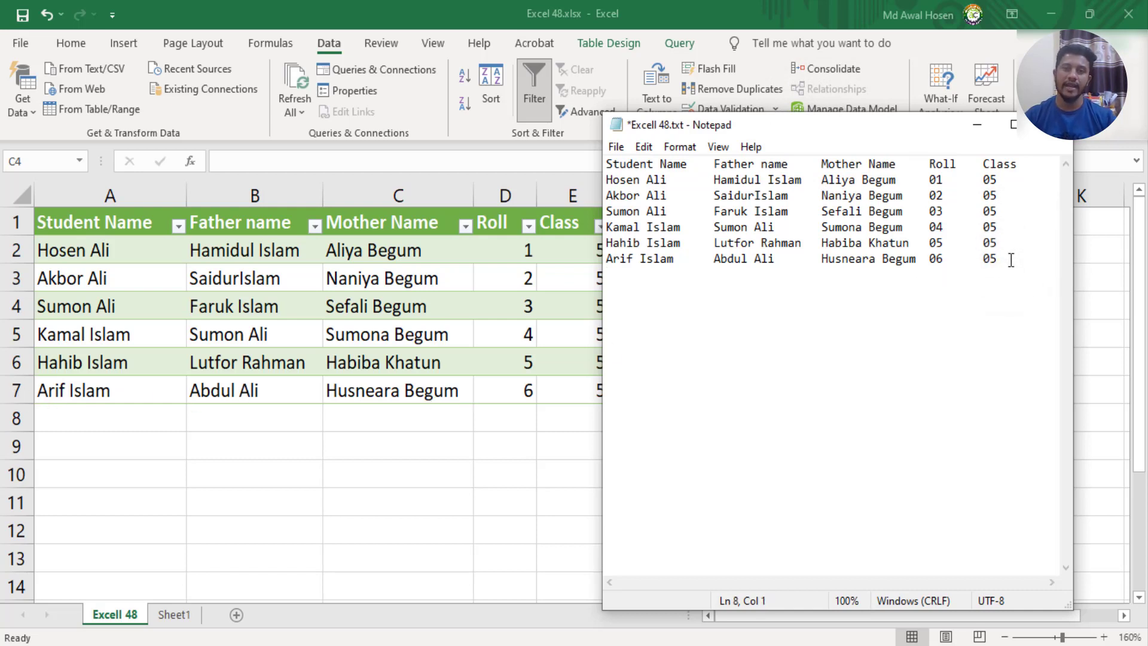
- Minimise the workbook, widen the Notepad window over the desktop, and place the cursor at the end of the last student row
{"action": "left_click", "coordinate": [1050, 8]}
{"action": "left_click", "coordinate": [1013, 125]}
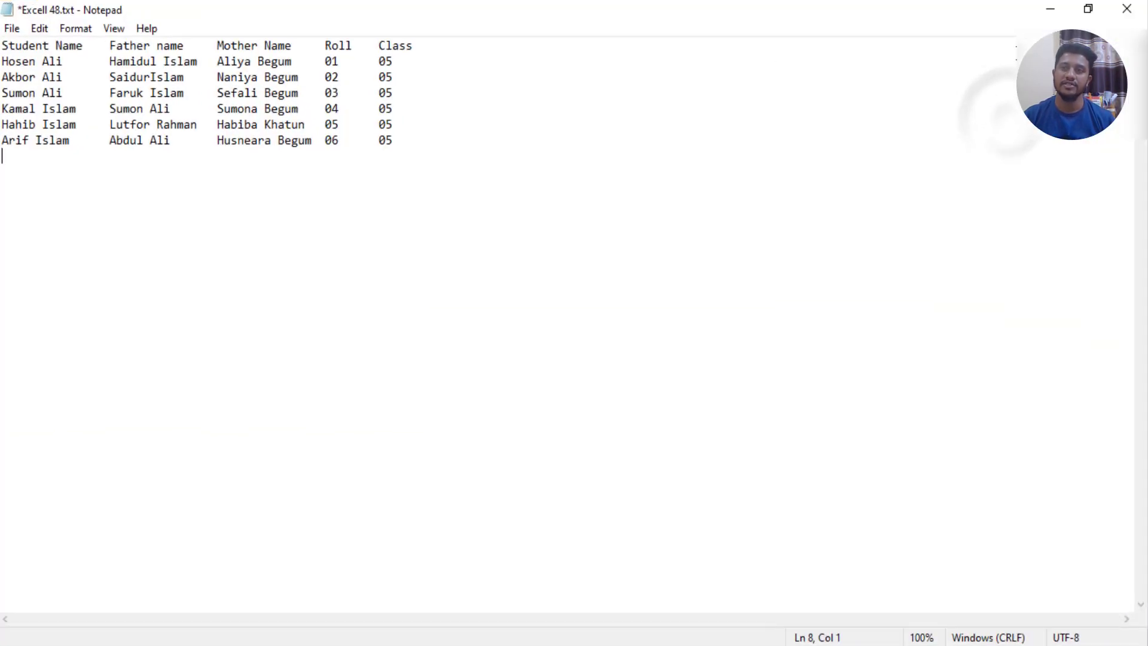
{"action": "left_click", "coordinate": [1089, 8]}
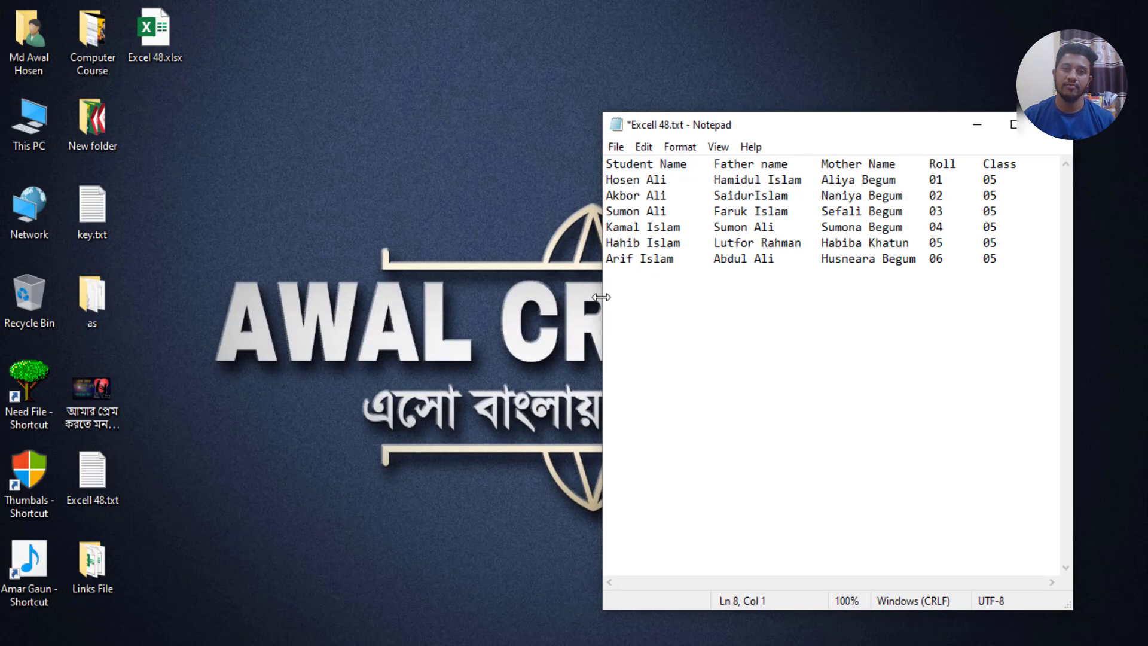
{"action": "left_click_drag", "start_coordinate": [602, 297], "coordinate": [195, 321]}
{"action": "left_click", "coordinate": [611, 257]}
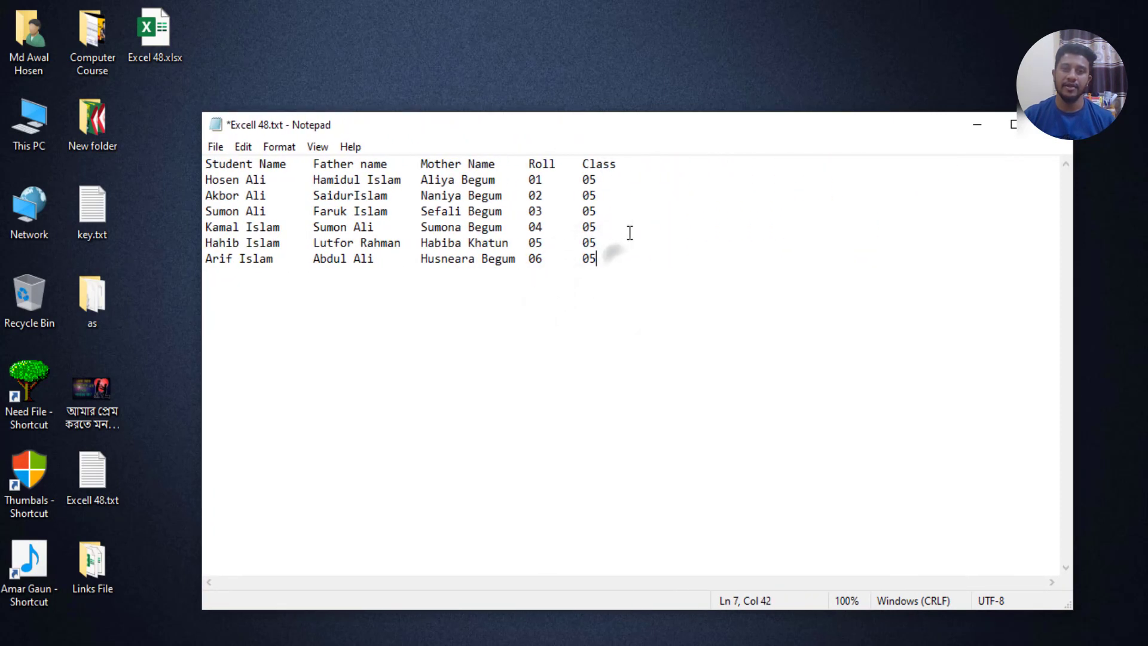
{"action": "left_click_drag", "start_coordinate": [656, 124], "coordinate": [632, 115]}
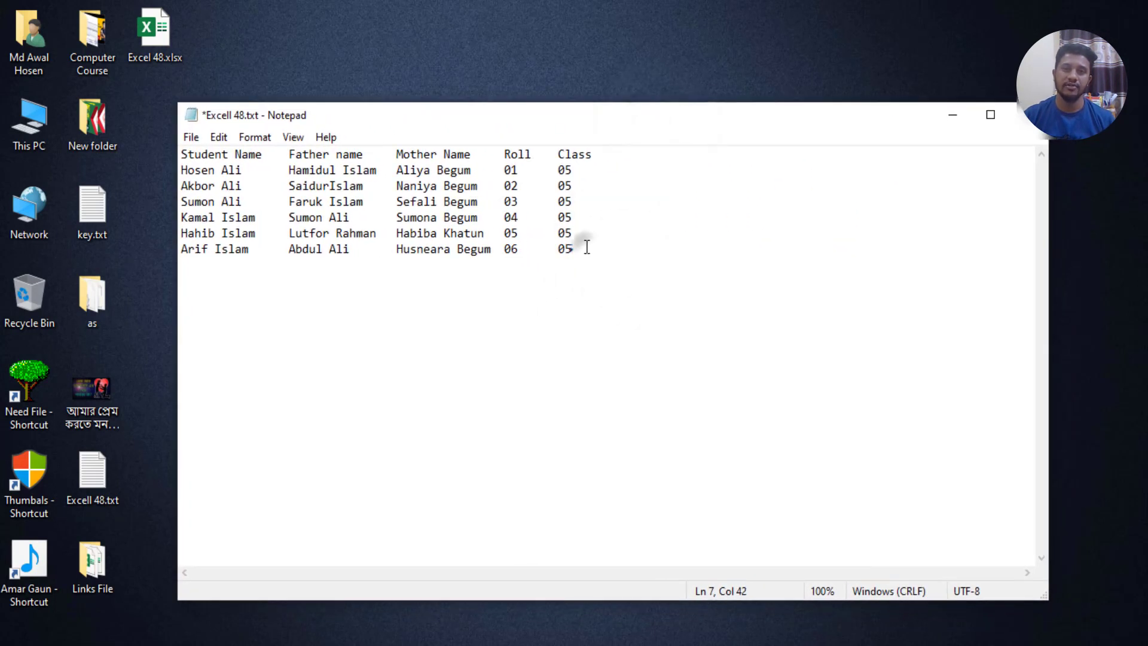
- Add a new student row with the student's, father's and mother's names, roll 07 and class 05
{"action": "key", "text": "Return"}
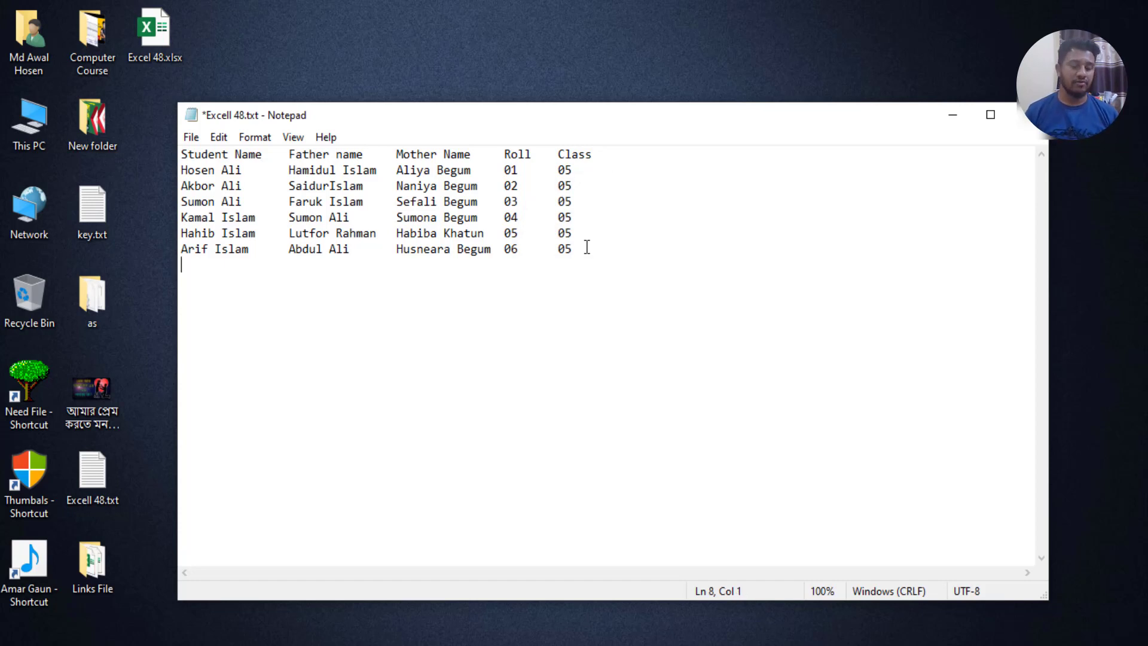
{"action": "type", "text": "J"}
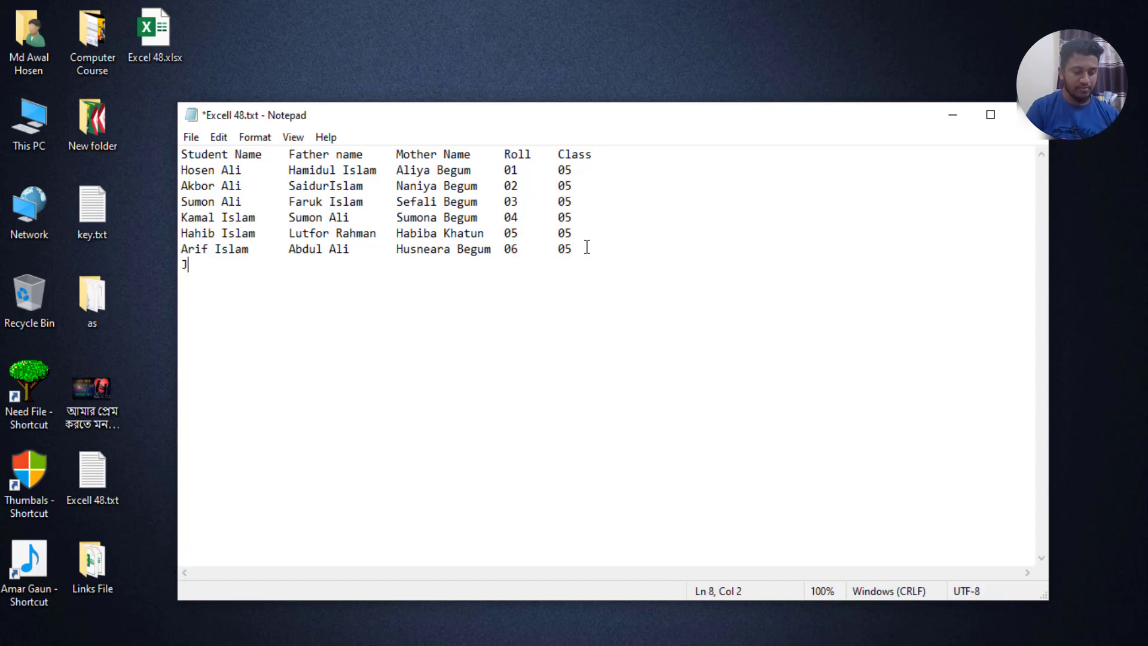
{"action": "type", "text": "obba"}
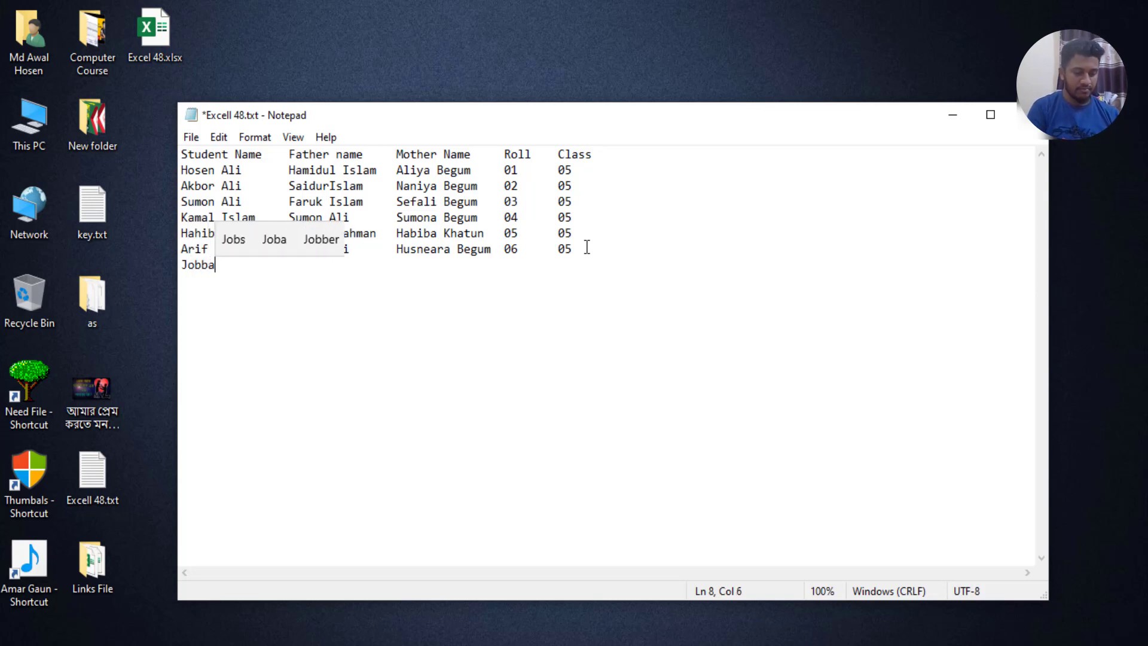
{"action": "type", "text": "r Islam"}
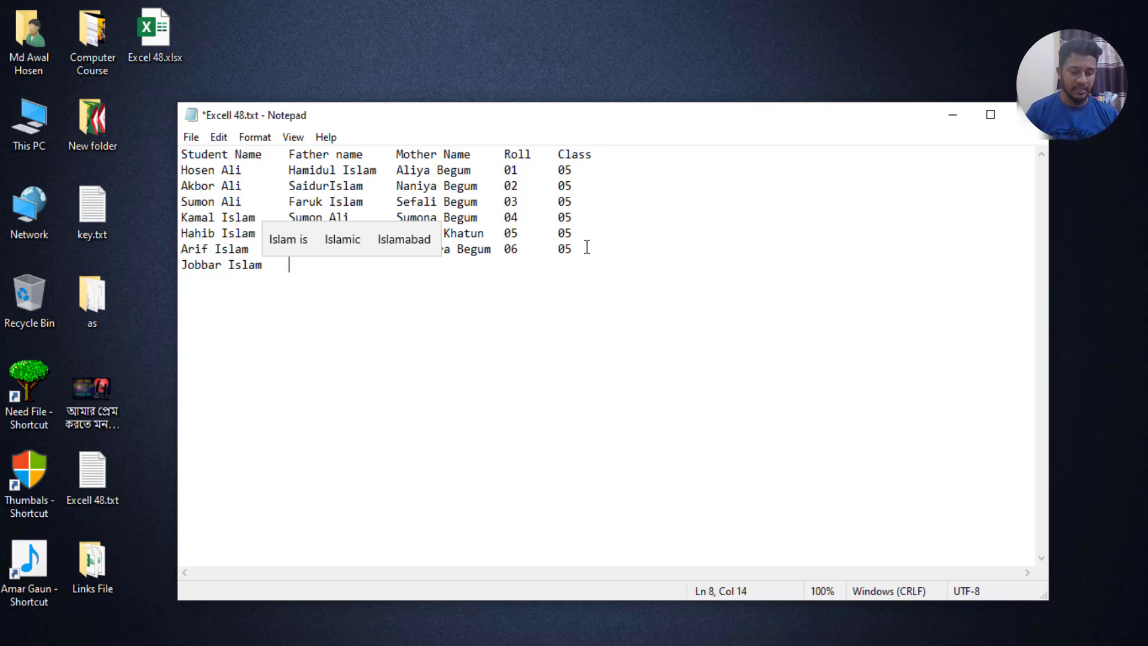
{"action": "type", "text": "Ka"}
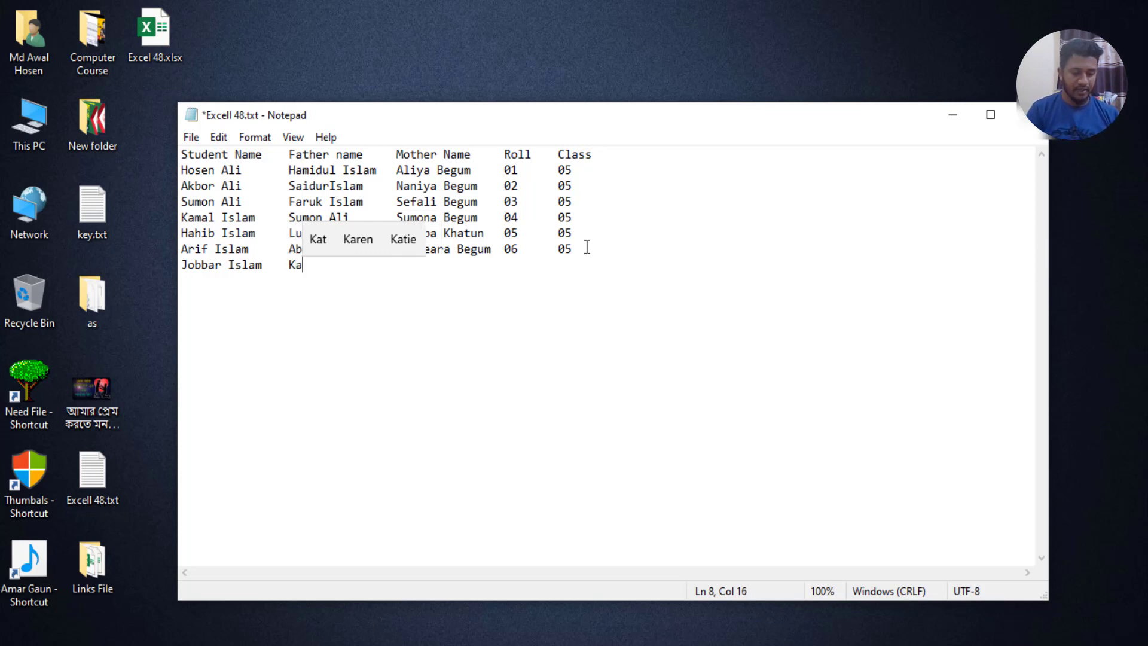
{"action": "type", "text": "bor "}
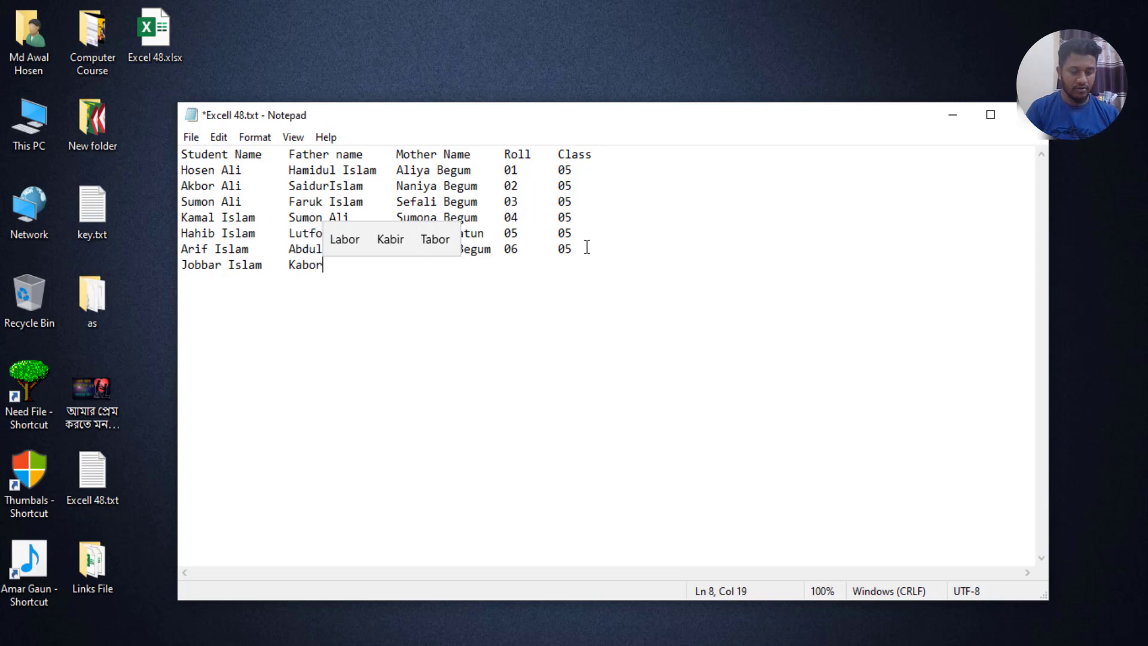
{"action": "type", "text": "Ali\t"}
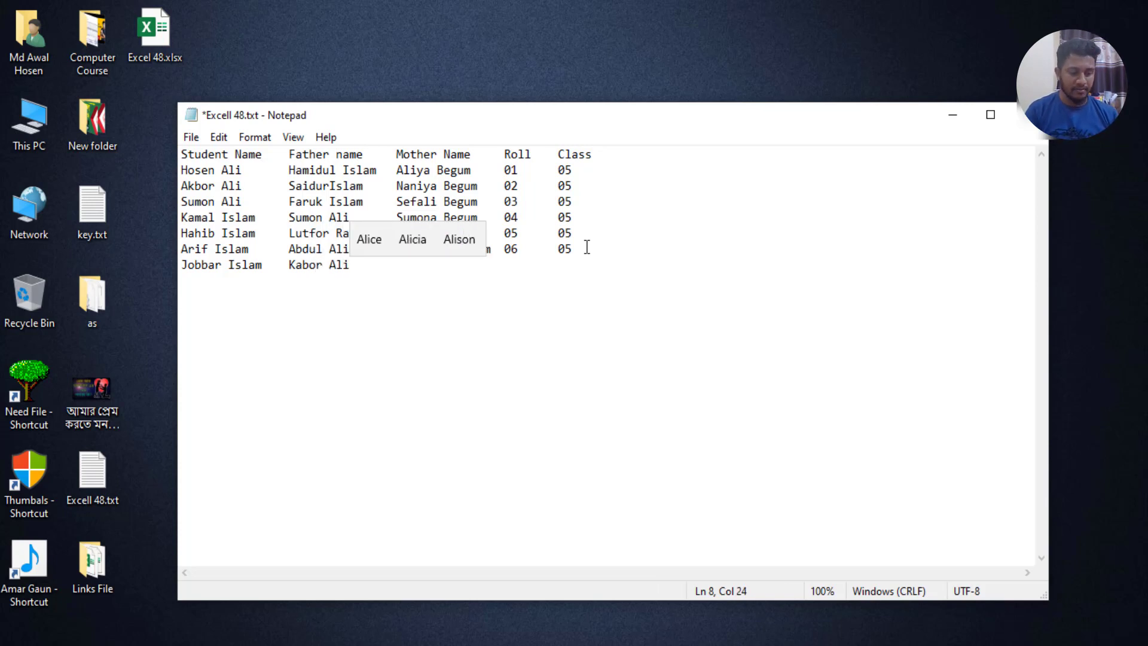
{"action": "type", "text": "Ach"}
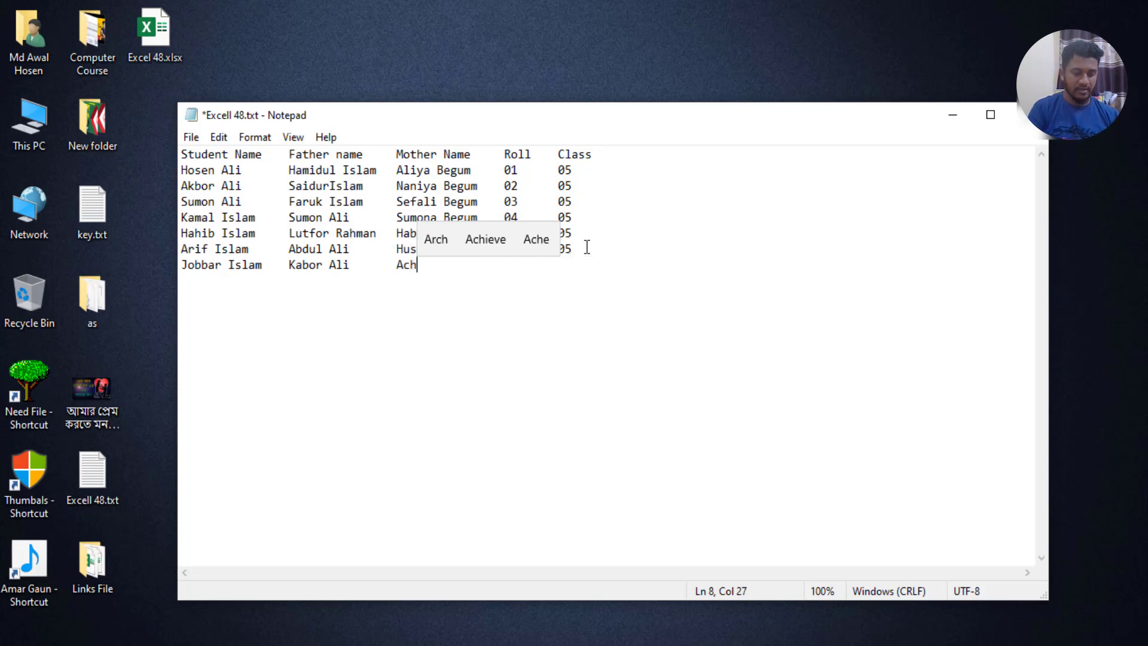
{"action": "type", "text": "iya "}
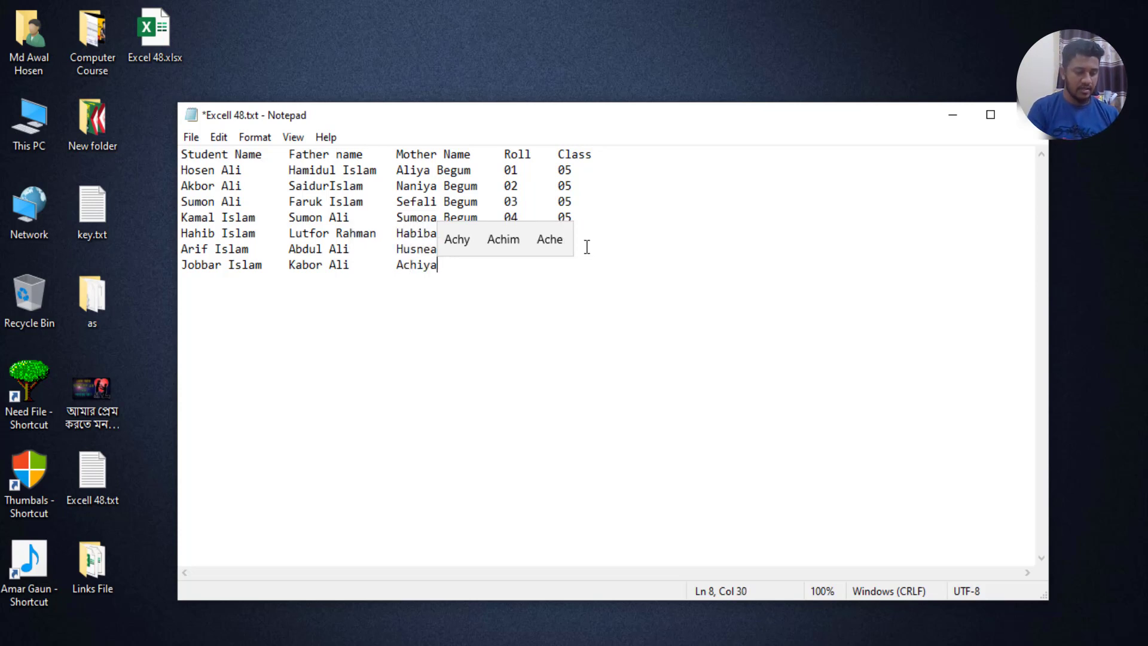
{"action": "type", "text": "Be"}
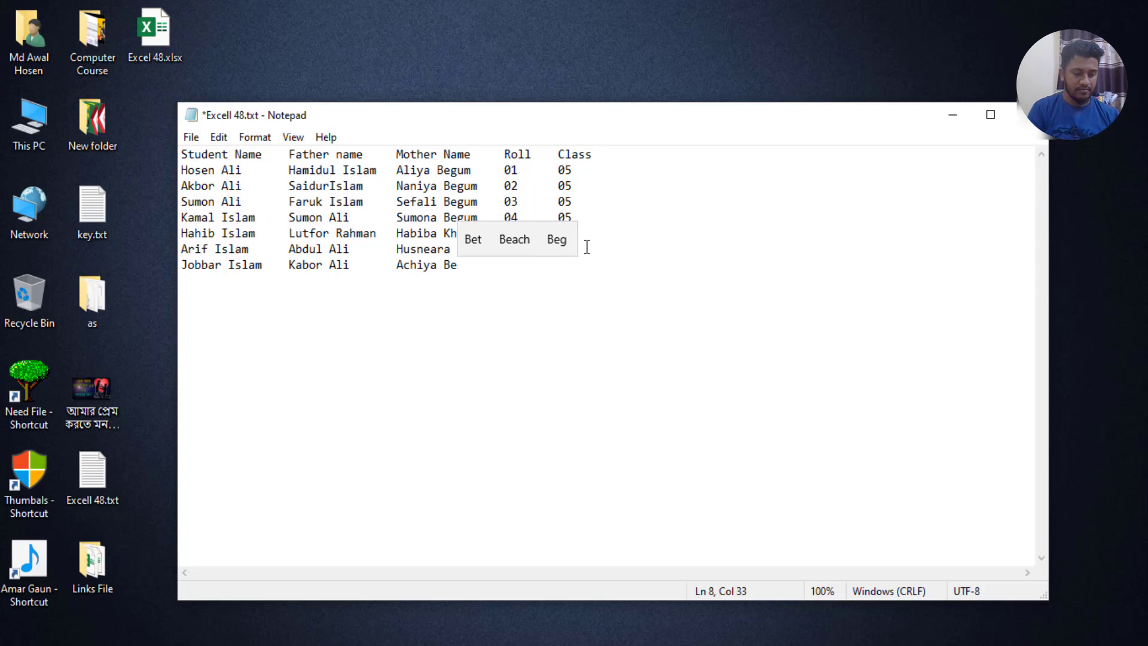
{"action": "type", "text": "gum"}
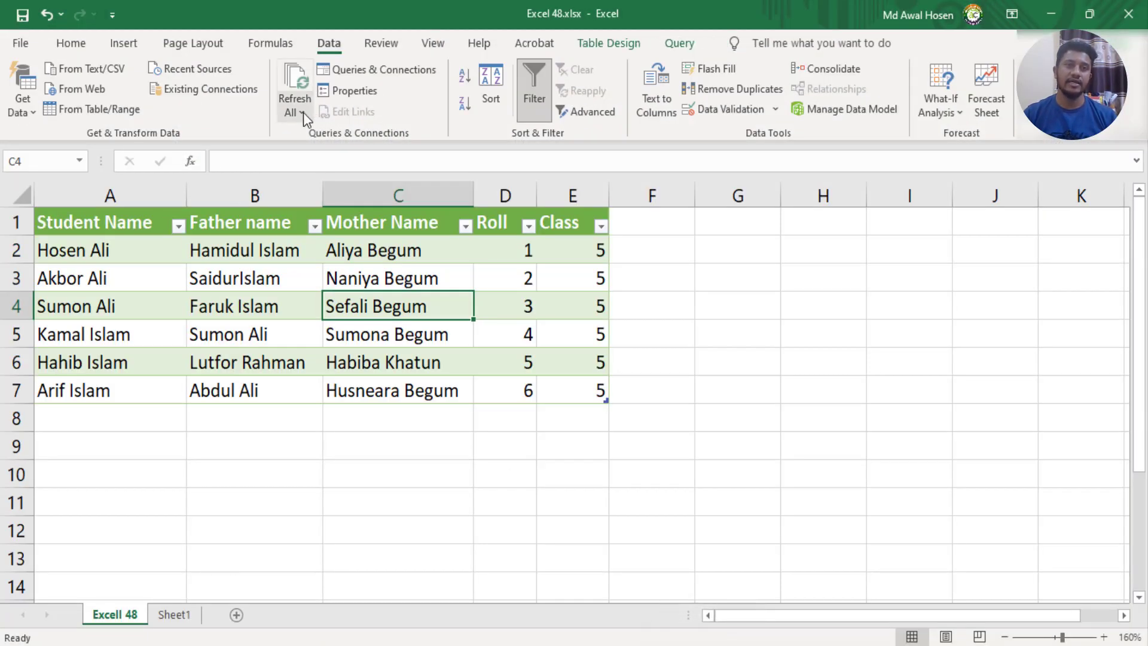
- Try to refresh only the imported table in Excel 48.xlsx, and return to Excell 48.txt in Notepad
{"action": "left_click", "coordinate": [303, 112]}
{"action": "left_click", "coordinate": [323, 159]}
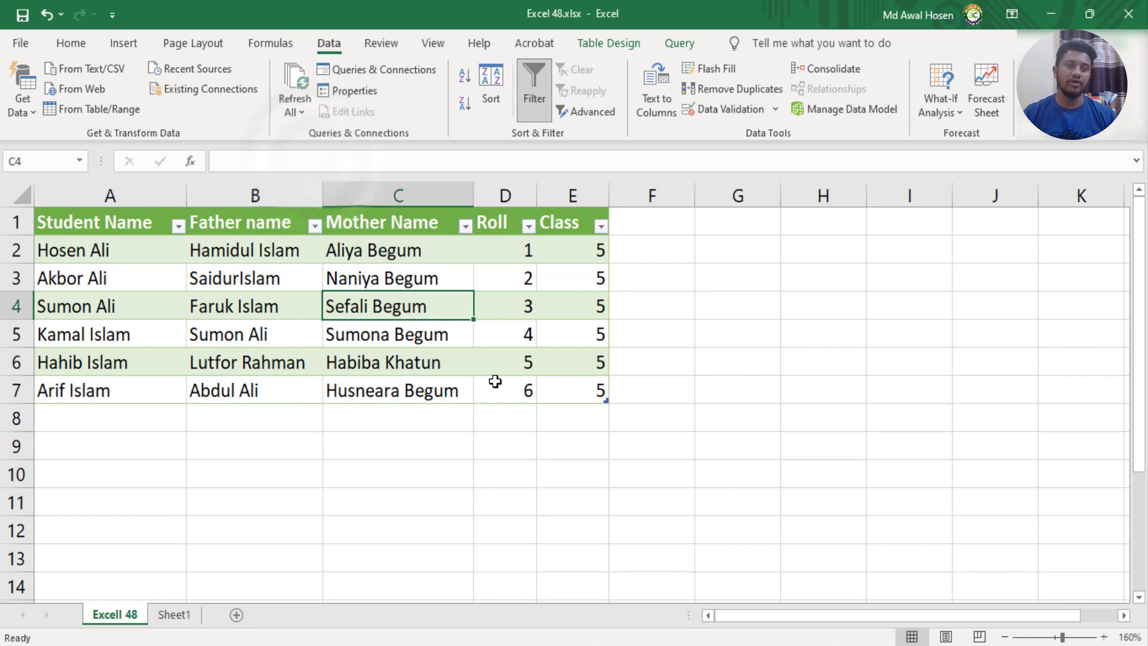
{"action": "left_click", "coordinate": [1055, 13]}
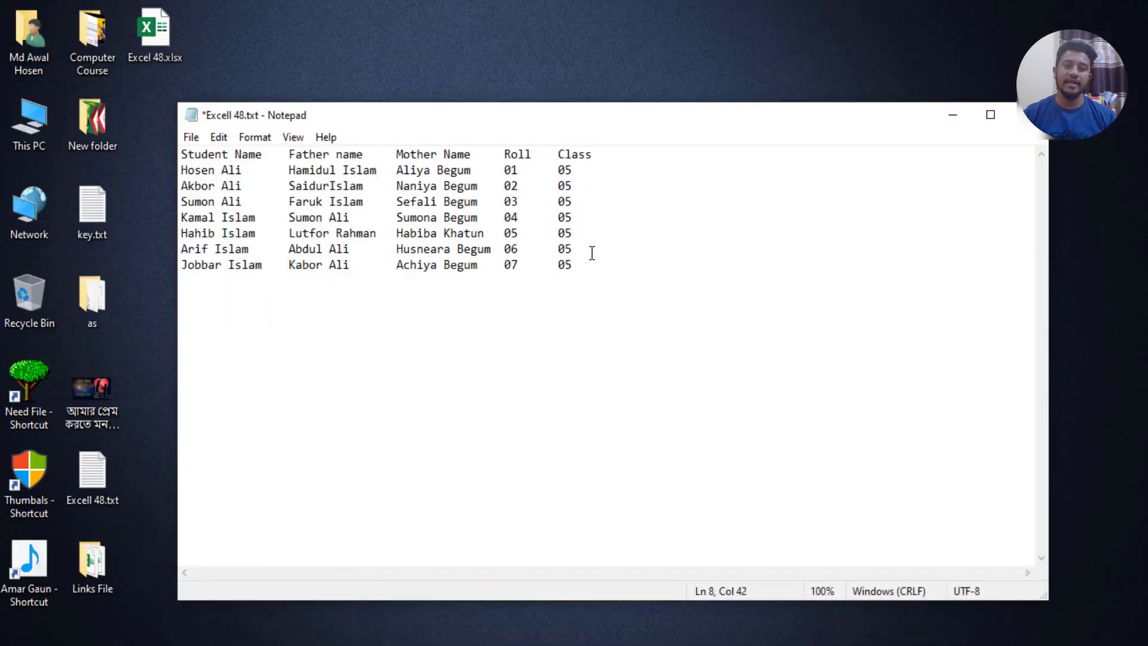
- Select the header and all student rows, and save the changes to Excell 48.txt
{"action": "left_click_drag", "start_coordinate": [574, 265], "coordinate": [182, 150]}
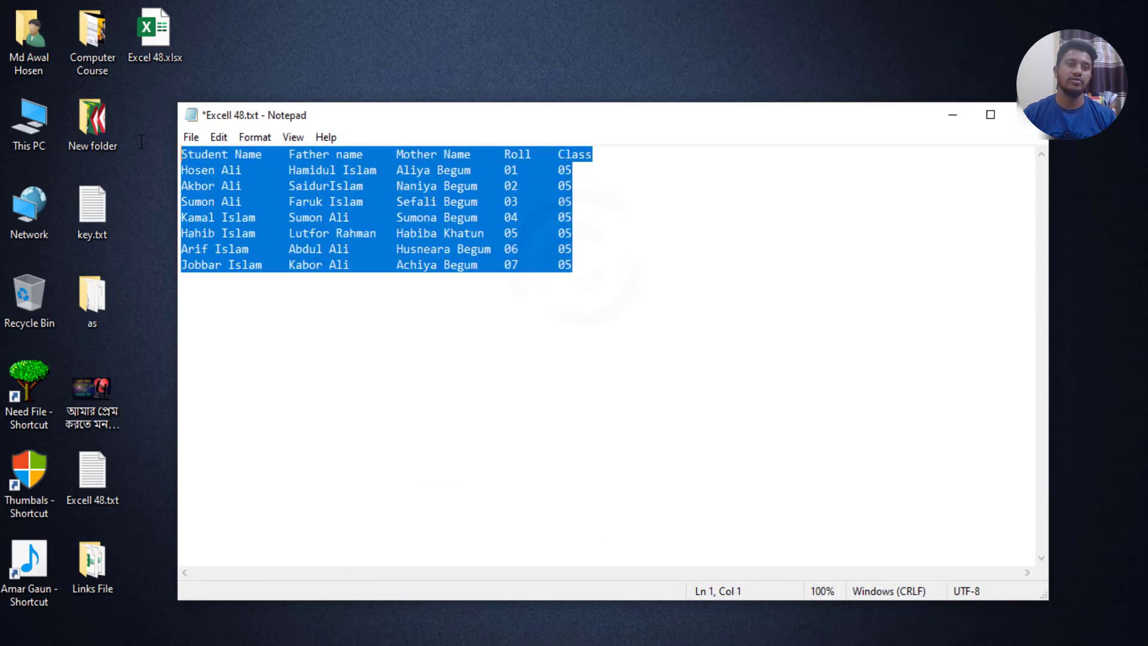
{"action": "left_click", "coordinate": [189, 139]}
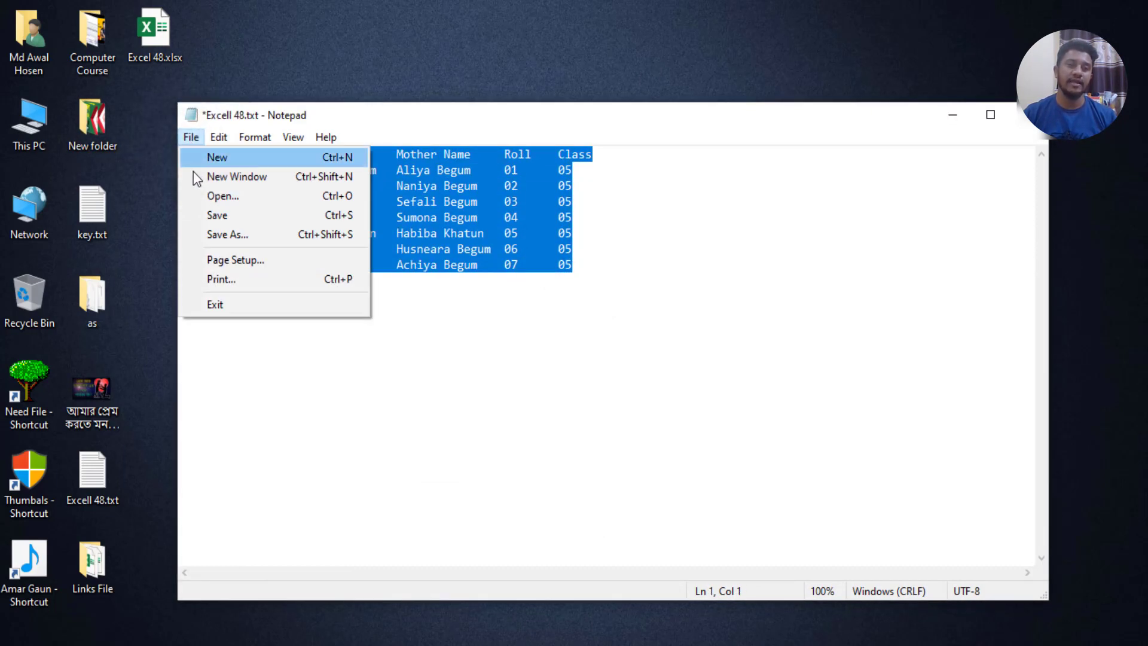
{"action": "left_click", "coordinate": [215, 217]}
{"action": "left_click", "coordinate": [718, 314]}
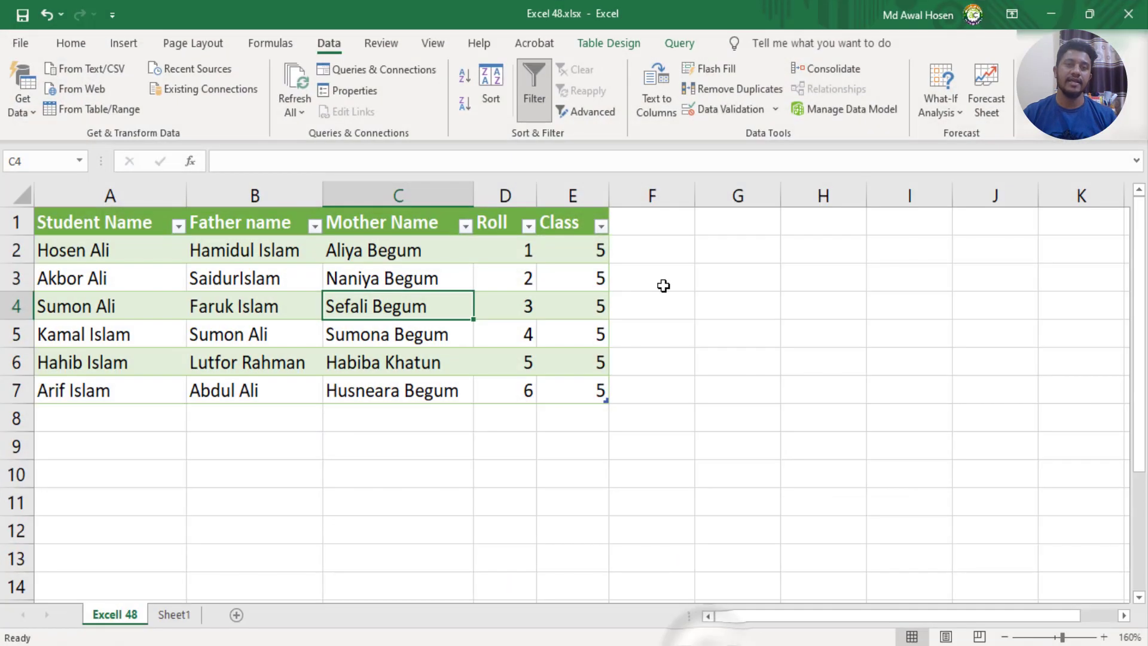
- Refresh only the imported table in Excel 48.xlsx to load the saved text file changes
{"action": "left_click", "coordinate": [305, 113]}
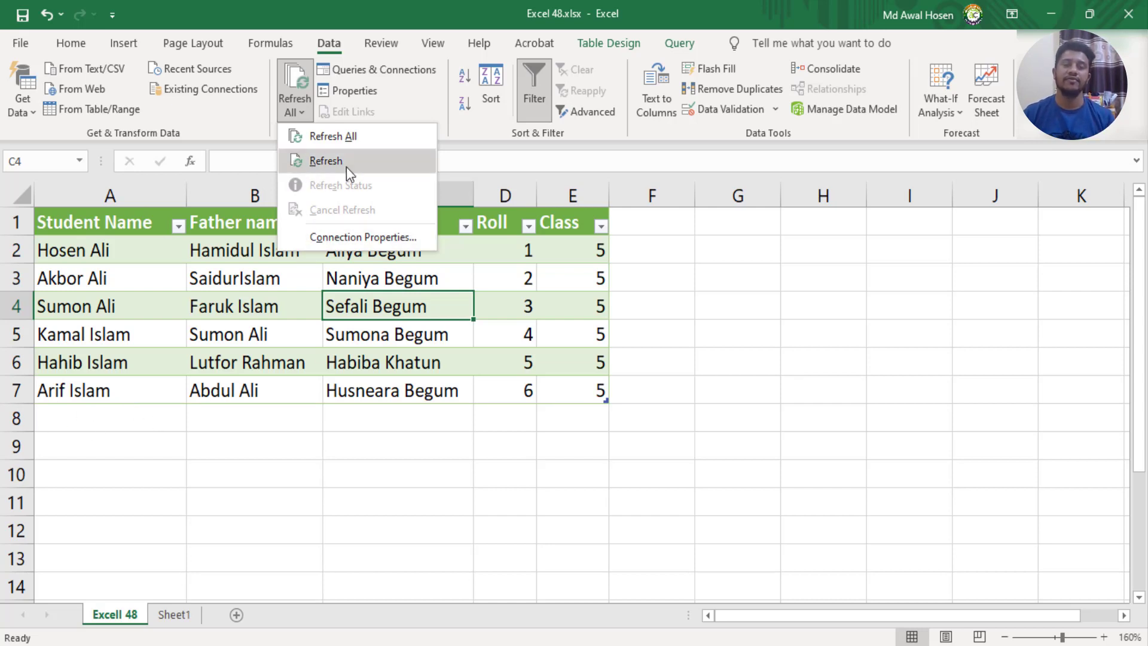
{"action": "left_click", "coordinate": [324, 168]}
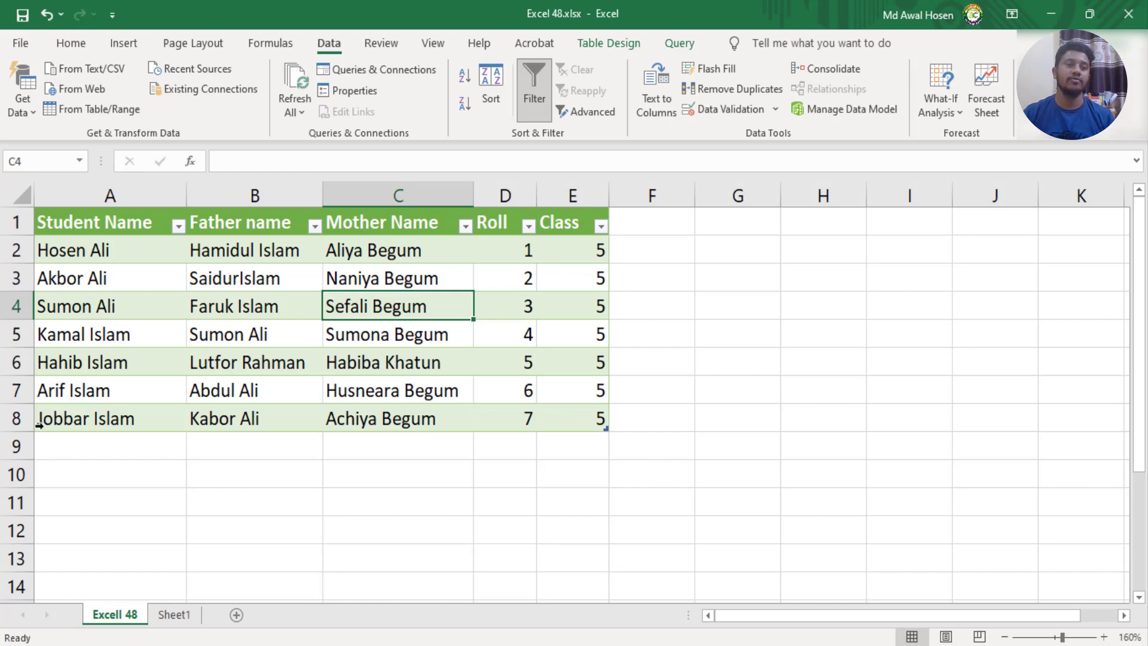
{"action": "left_click", "coordinate": [301, 113]}
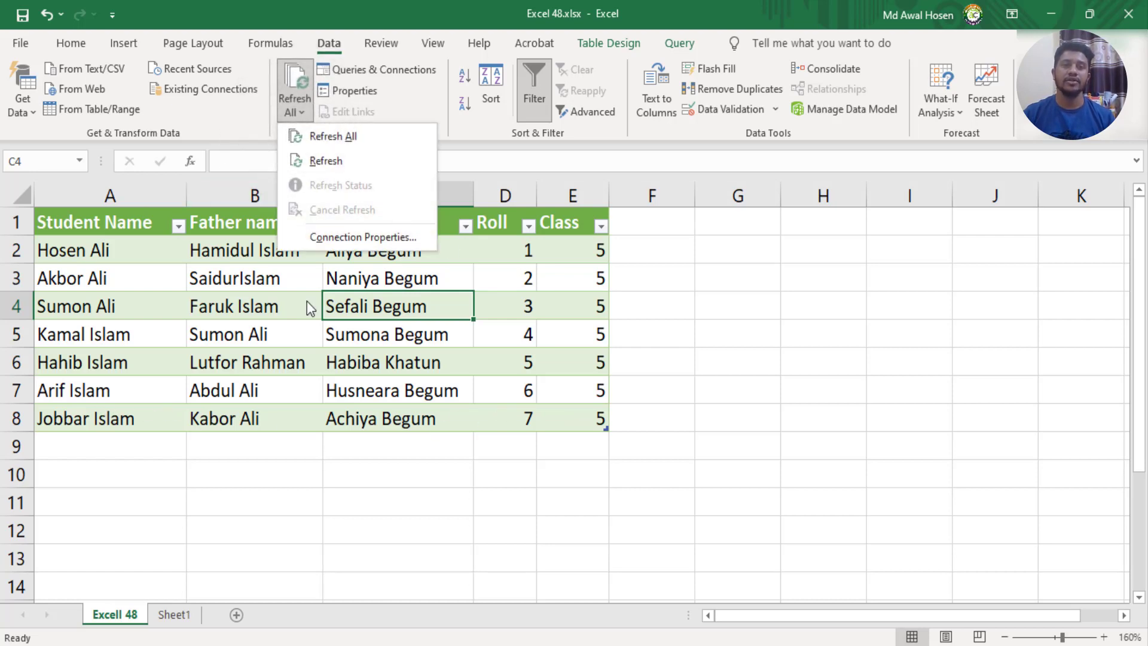
{"action": "left_click", "coordinate": [165, 292]}
{"action": "left_click", "coordinate": [37, 222]}
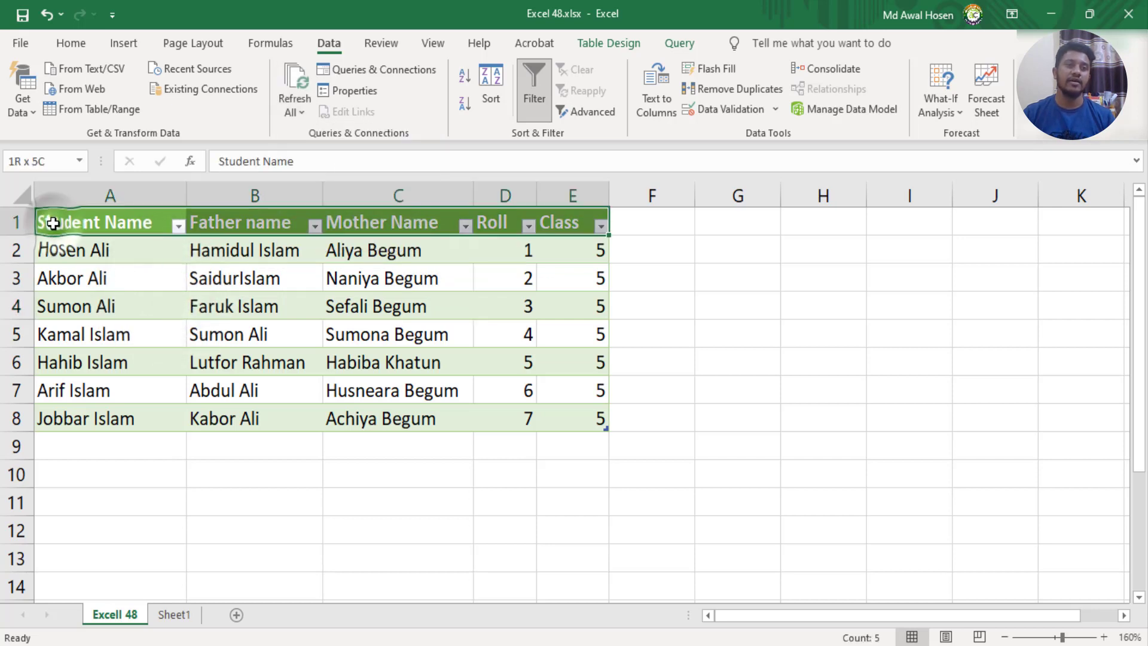
{"action": "left_click", "coordinate": [34, 114]}
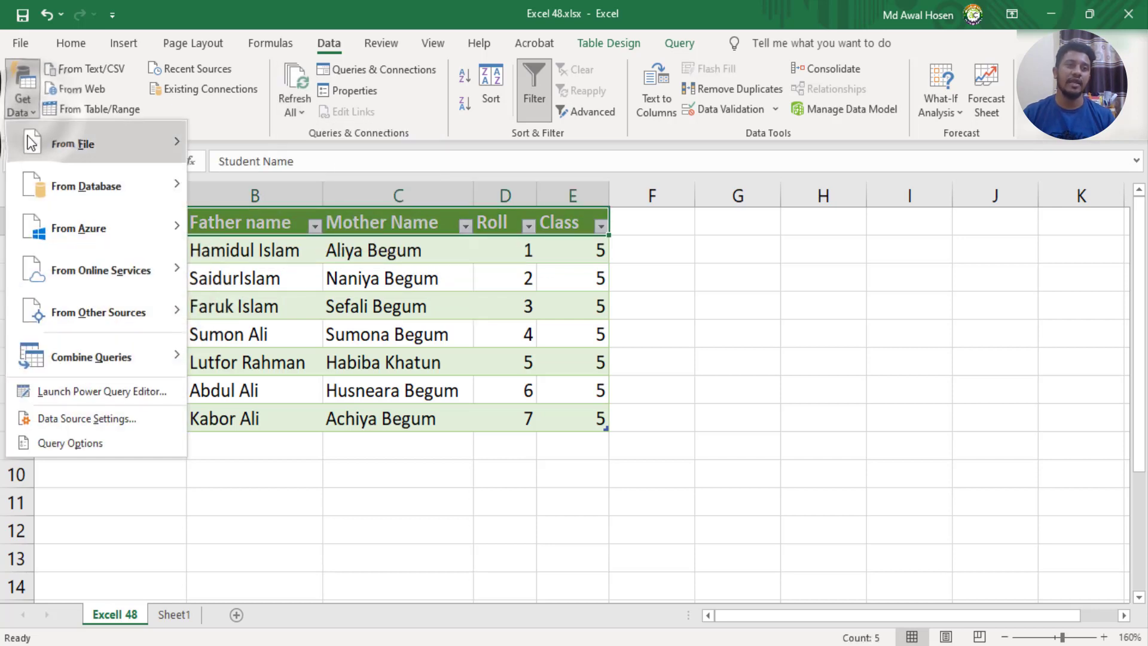
{"action": "left_click", "coordinate": [668, 380]}
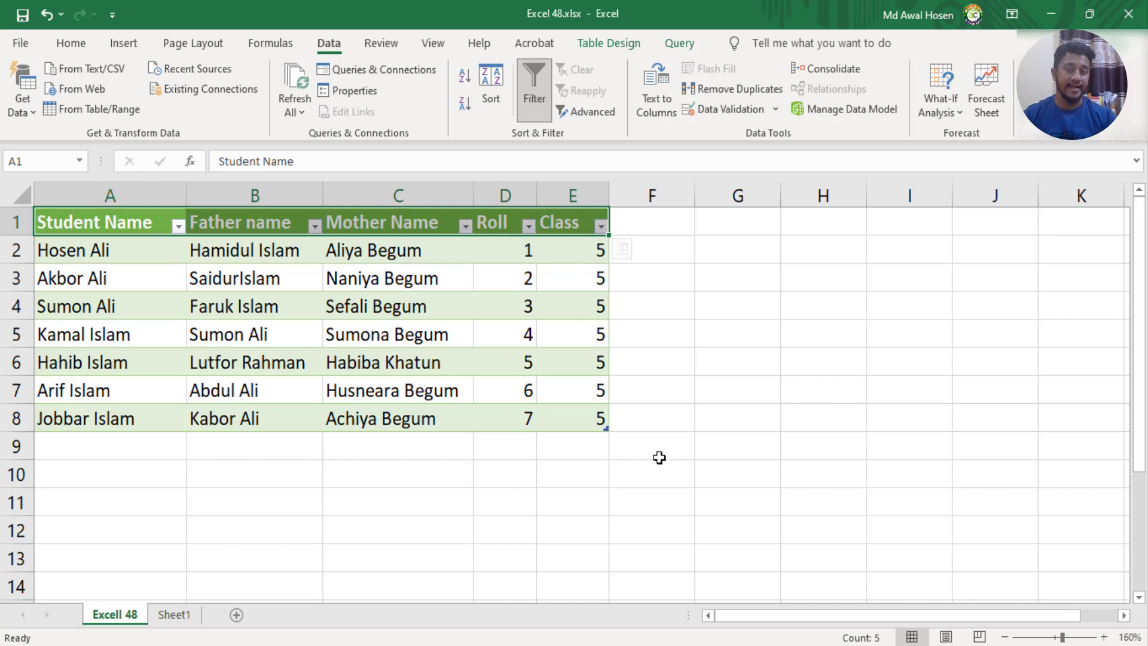
- Open the connection properties of the Excell 48 query and review its name and usage settings
{"action": "left_click", "coordinate": [301, 113]}
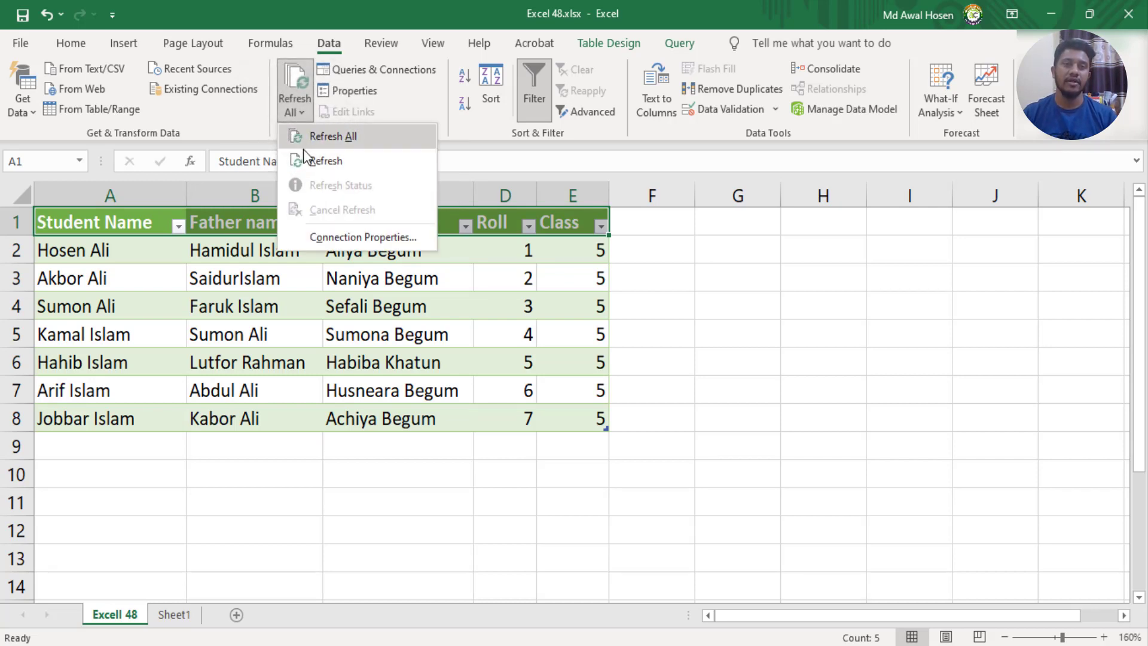
{"action": "left_click", "coordinate": [393, 238]}
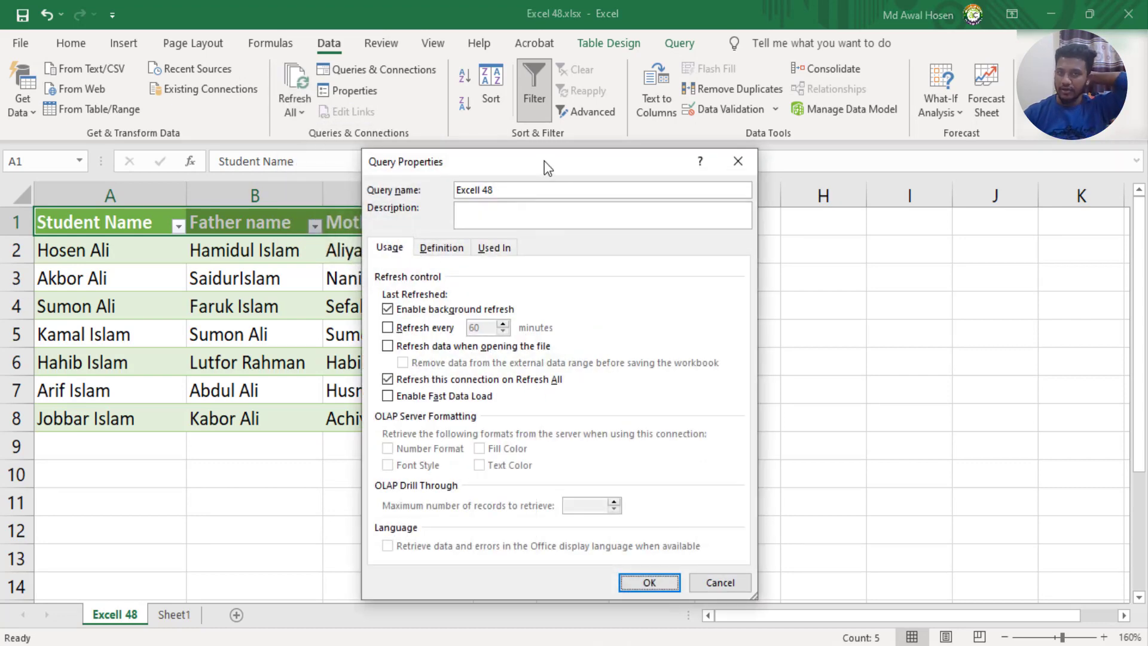
{"action": "left_click_drag", "start_coordinate": [545, 160], "coordinate": [563, 153]}
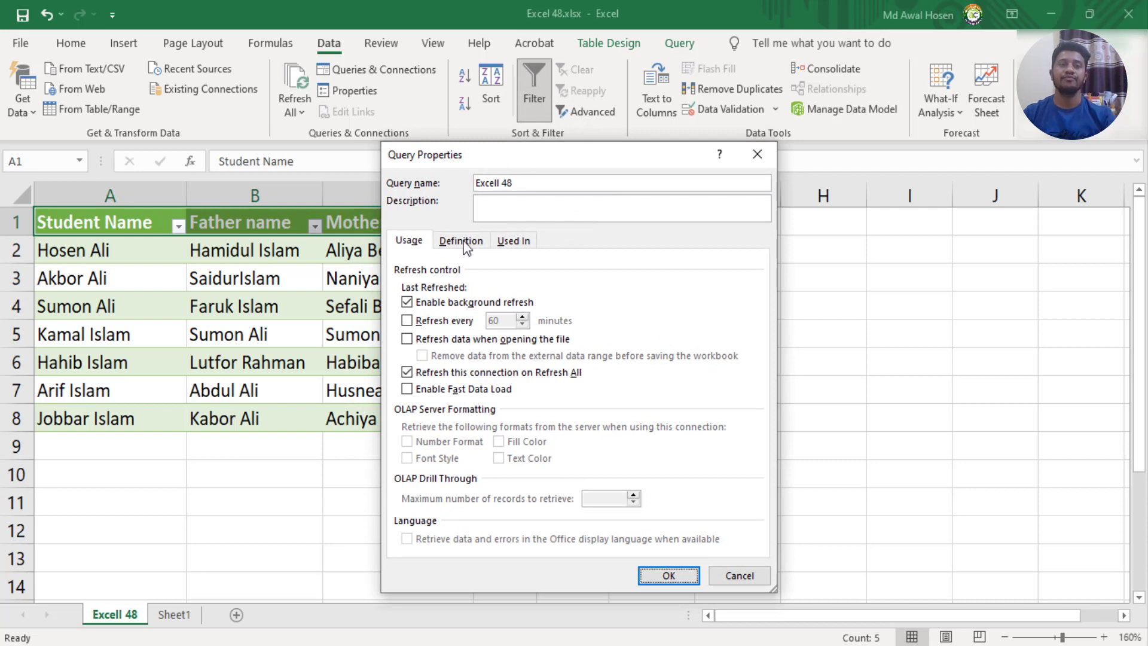
{"action": "double_click", "coordinate": [542, 183]}
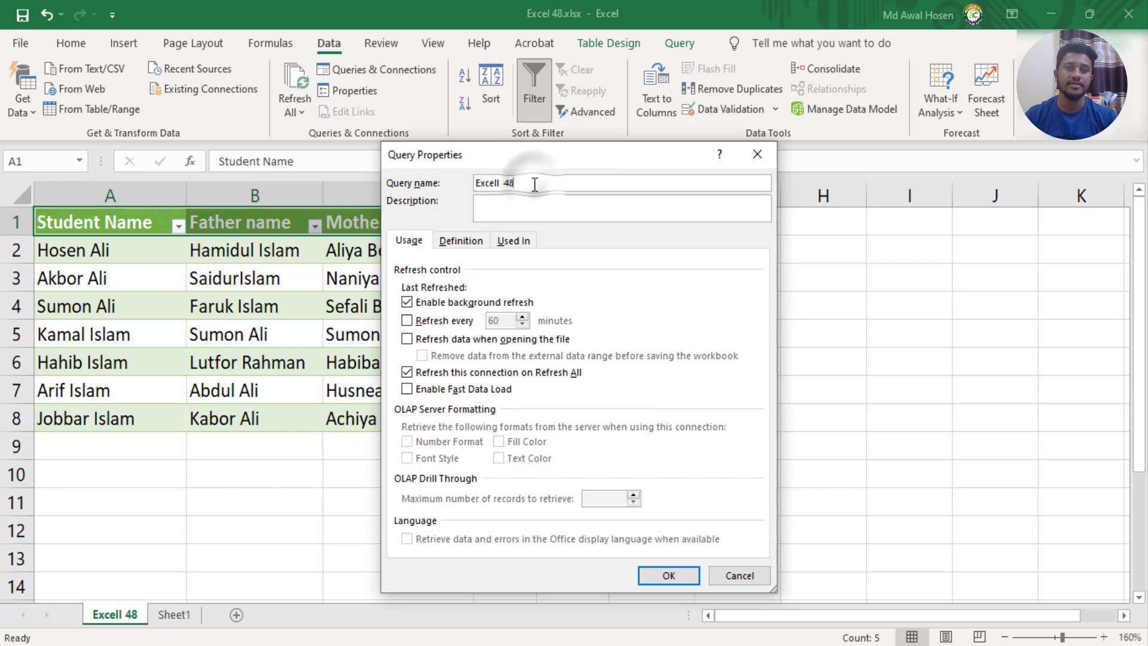
{"action": "left_click", "coordinate": [410, 242]}
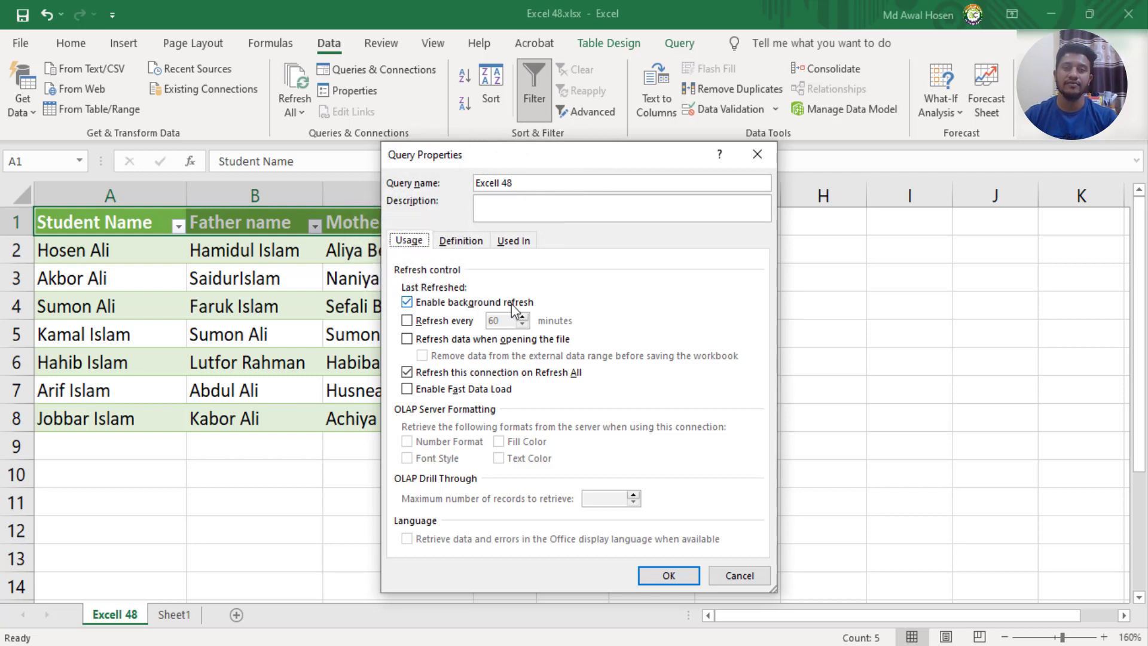
- Disable background refresh for the query and enable automatic refresh every 60 minutes
{"action": "left_click", "coordinate": [407, 303]}
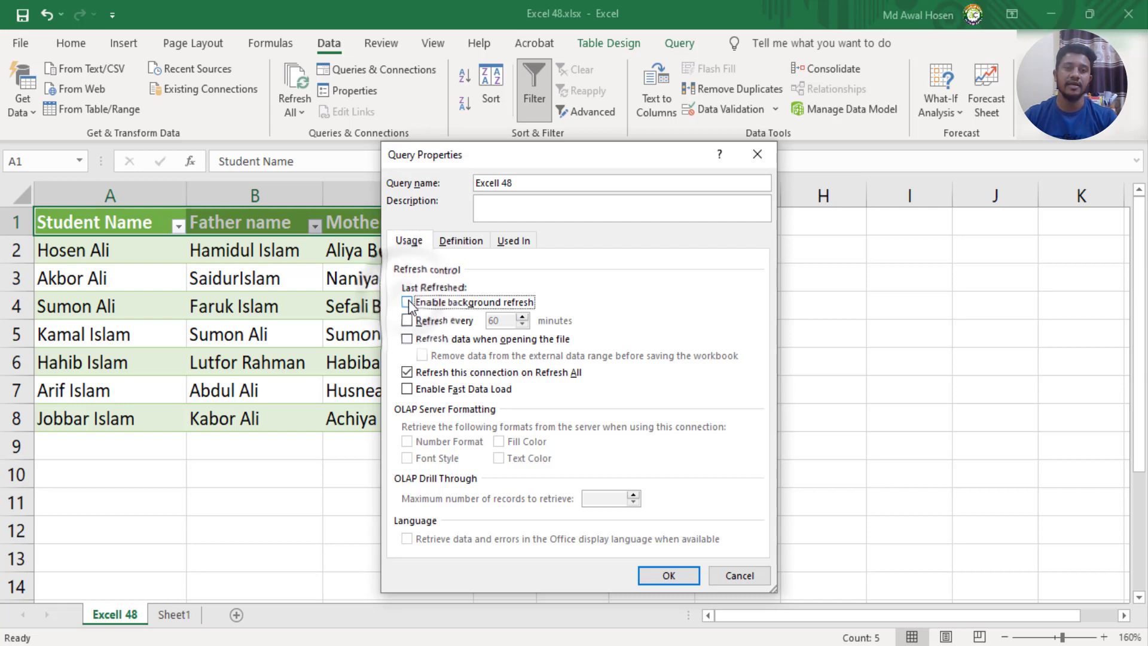
{"action": "left_click", "coordinate": [408, 302]}
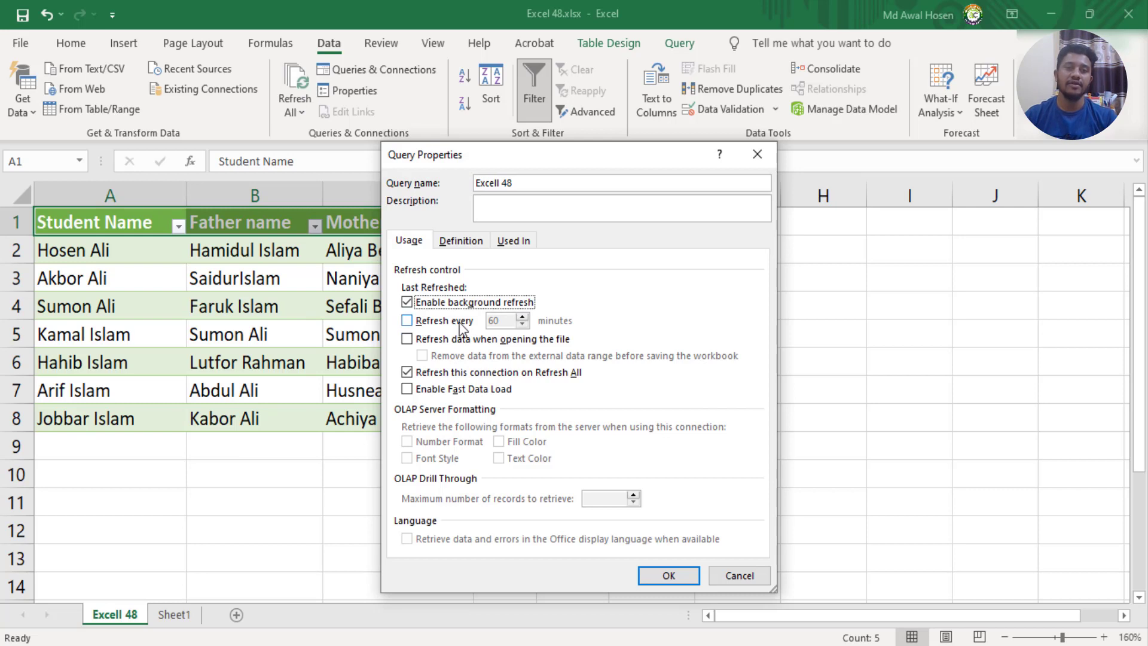
{"action": "left_click", "coordinate": [407, 302]}
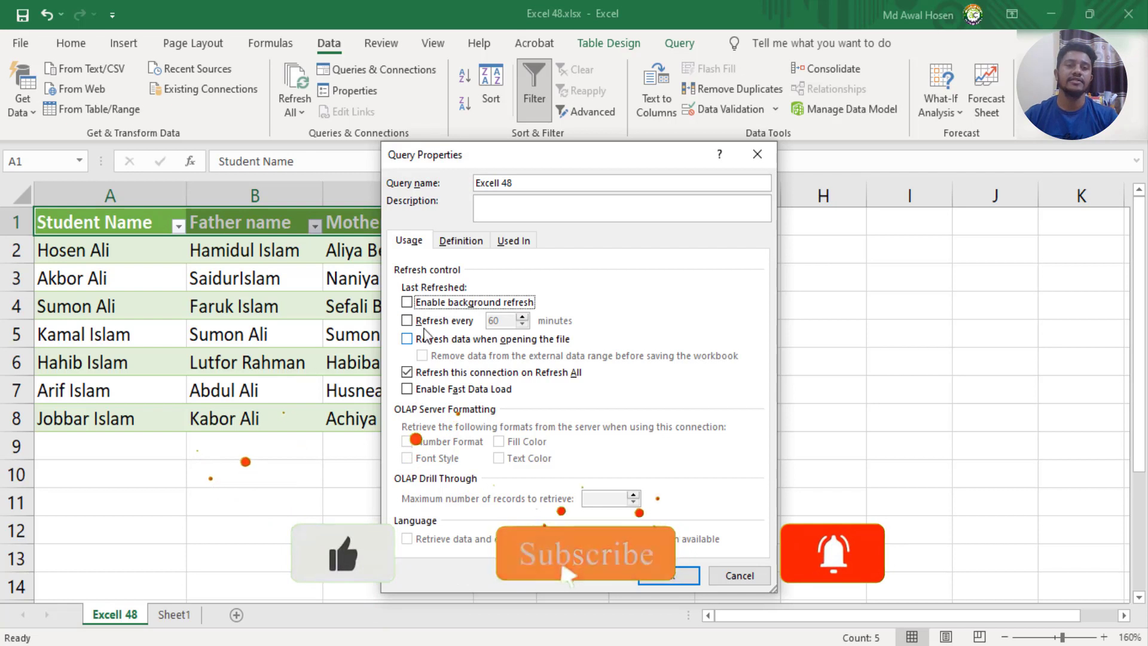
{"action": "left_click", "coordinate": [407, 321]}
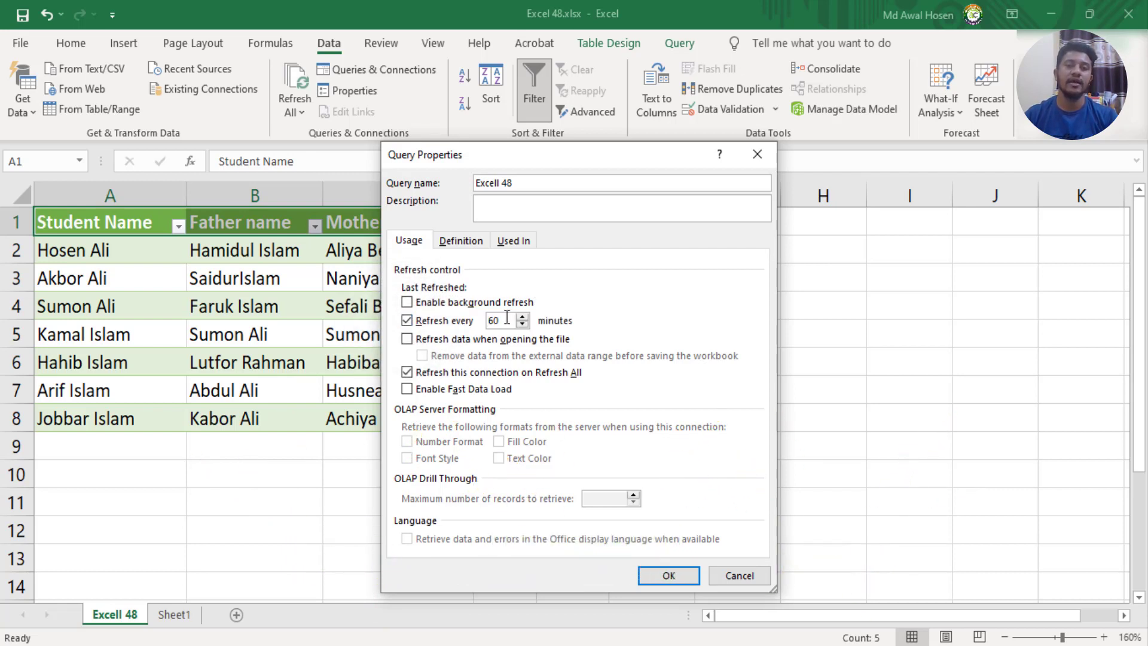
- Set the automatic refresh interval of the Excell 48 query to 1 minute and apply the properties
{"action": "left_click_drag", "start_coordinate": [504, 318], "coordinate": [447, 320]}
{"action": "type", "text": "1"}
{"action": "left_click", "coordinate": [671, 575]}
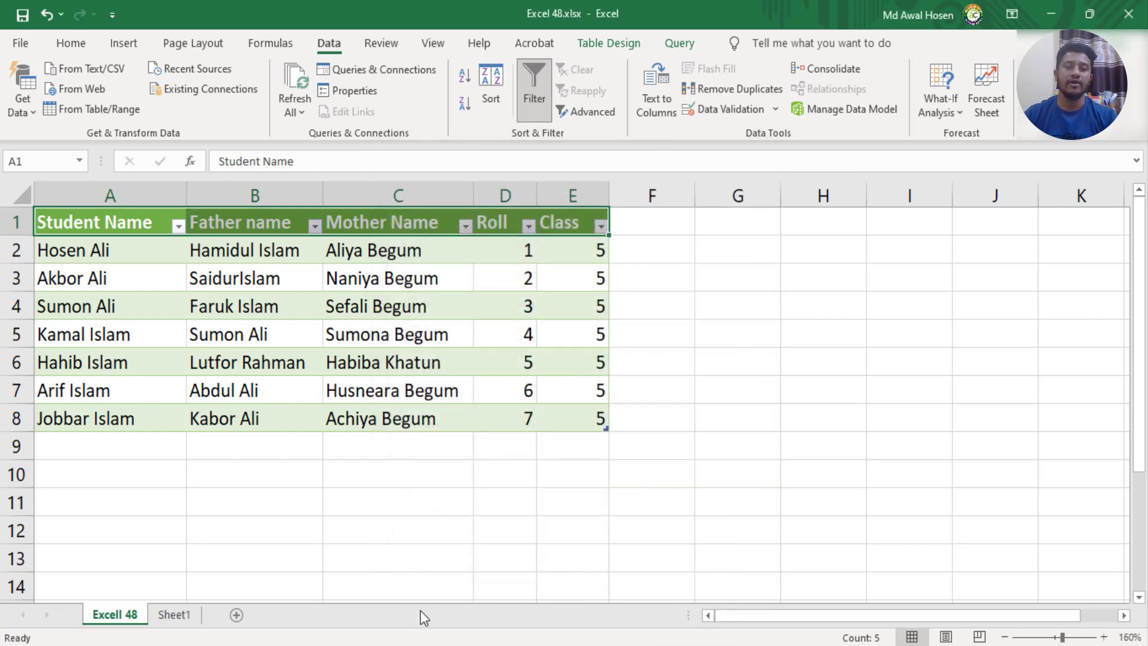
- Switch to the desktop, open Excell 48.txt in Notepad, and enter a new student's full name on a new line below the last row
{"action": "left_click", "coordinate": [1051, 12]}
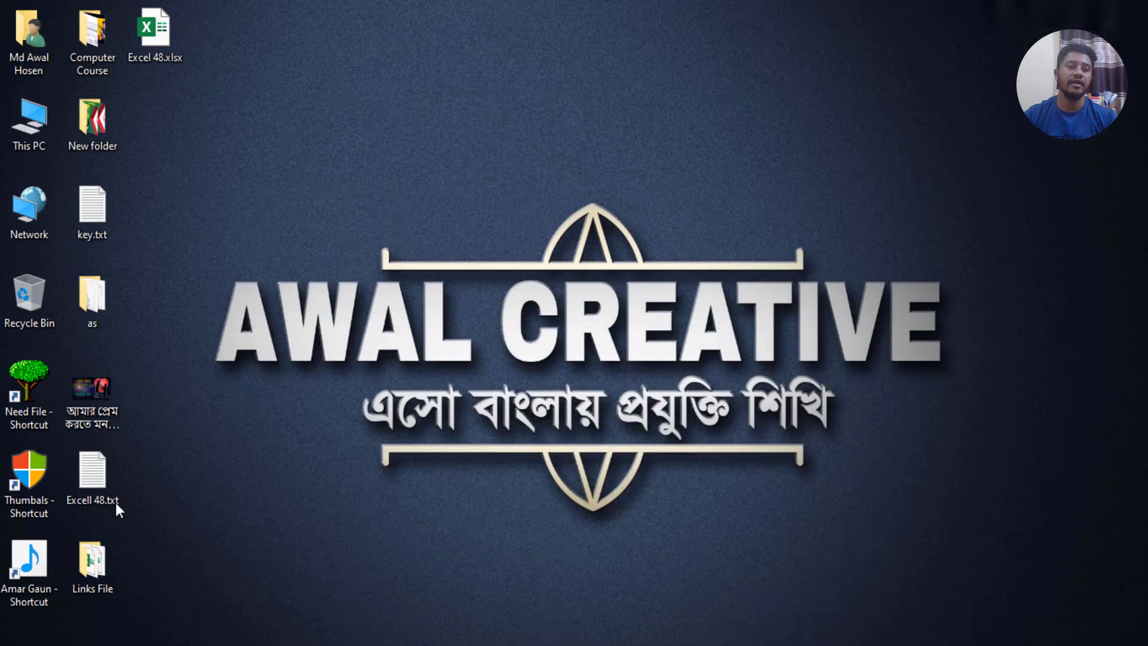
{"action": "double_click", "coordinate": [94, 480]}
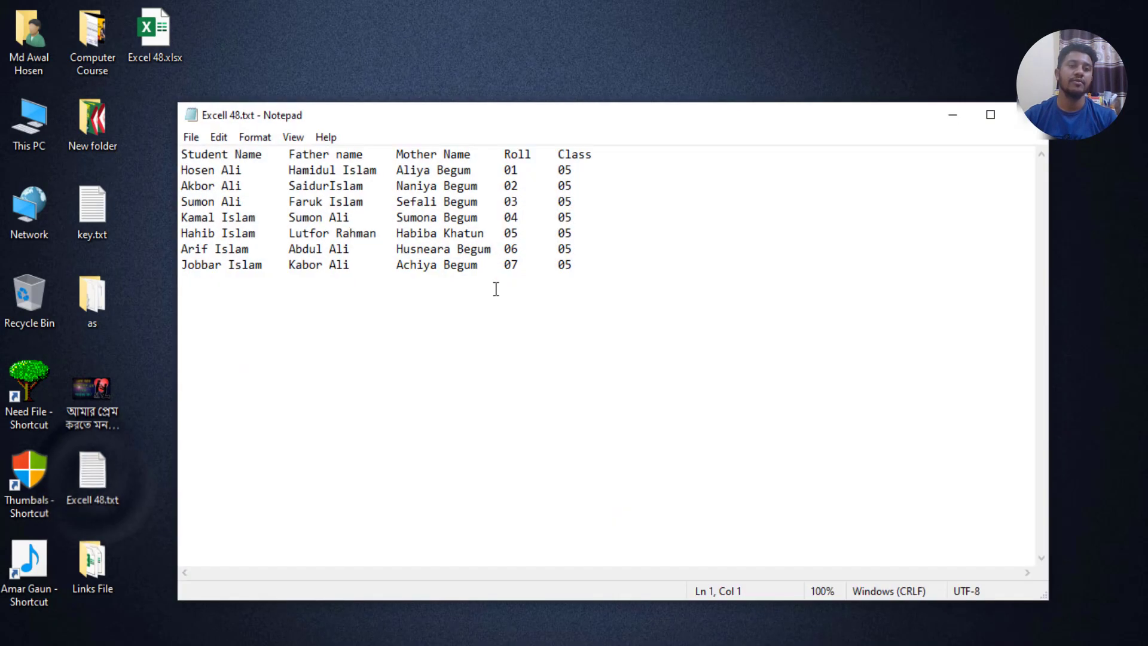
{"action": "left_click", "coordinate": [577, 267]}
{"action": "key", "text": "Return"}
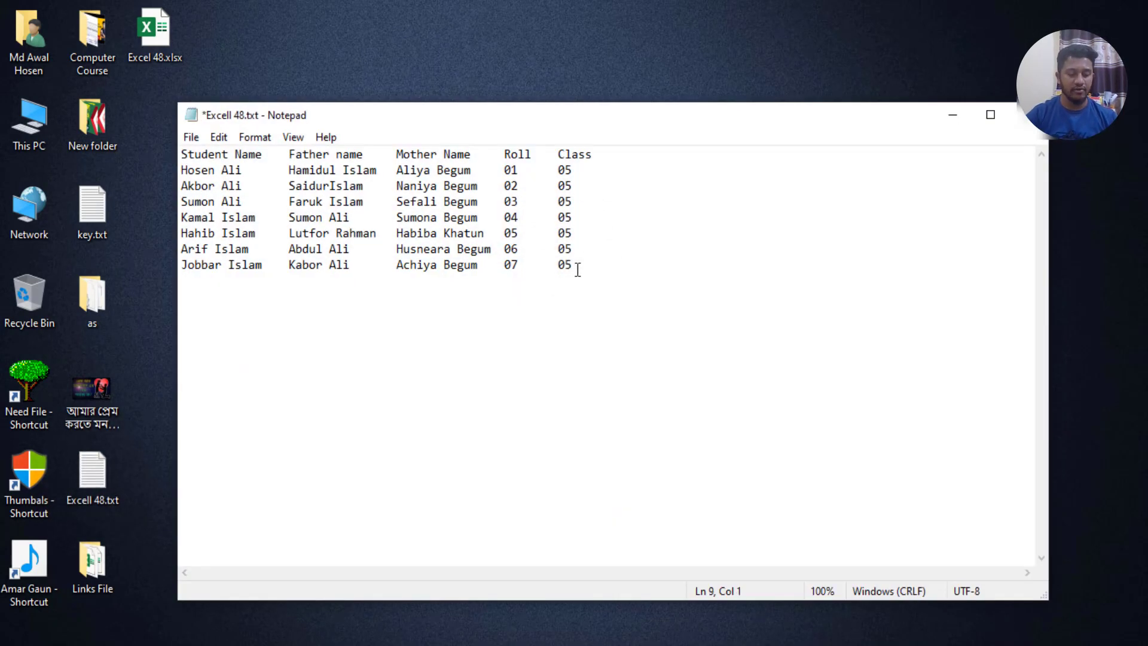
{"action": "type", "text": "g"}
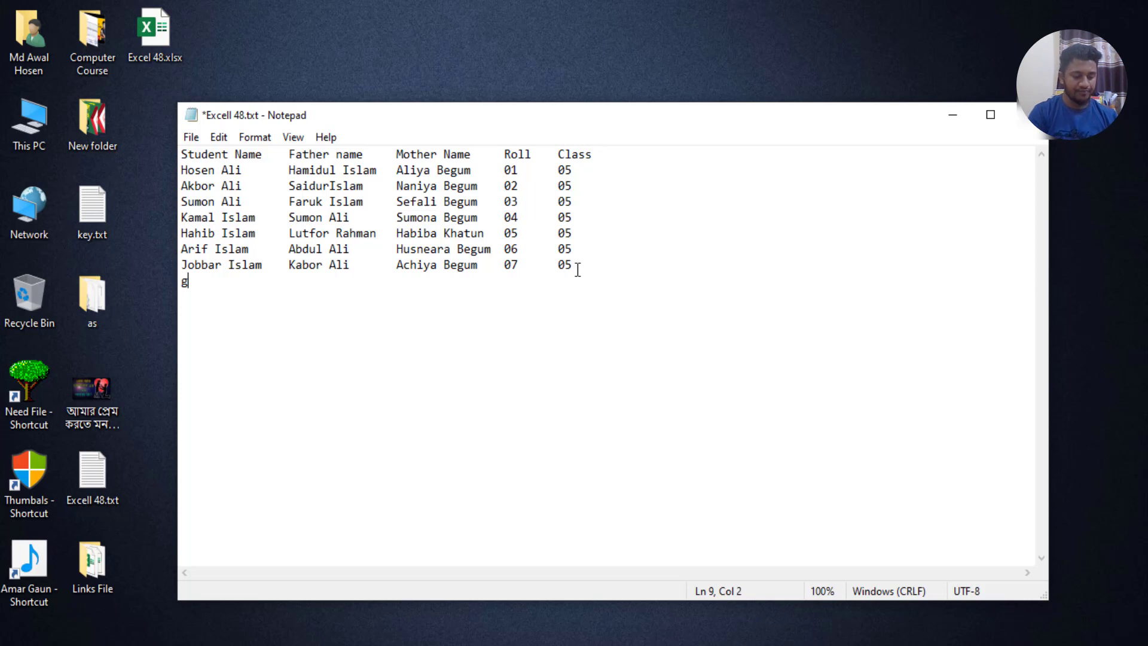
{"action": "key", "text": "BackSpace"}
{"action": "type", "text": "G"}
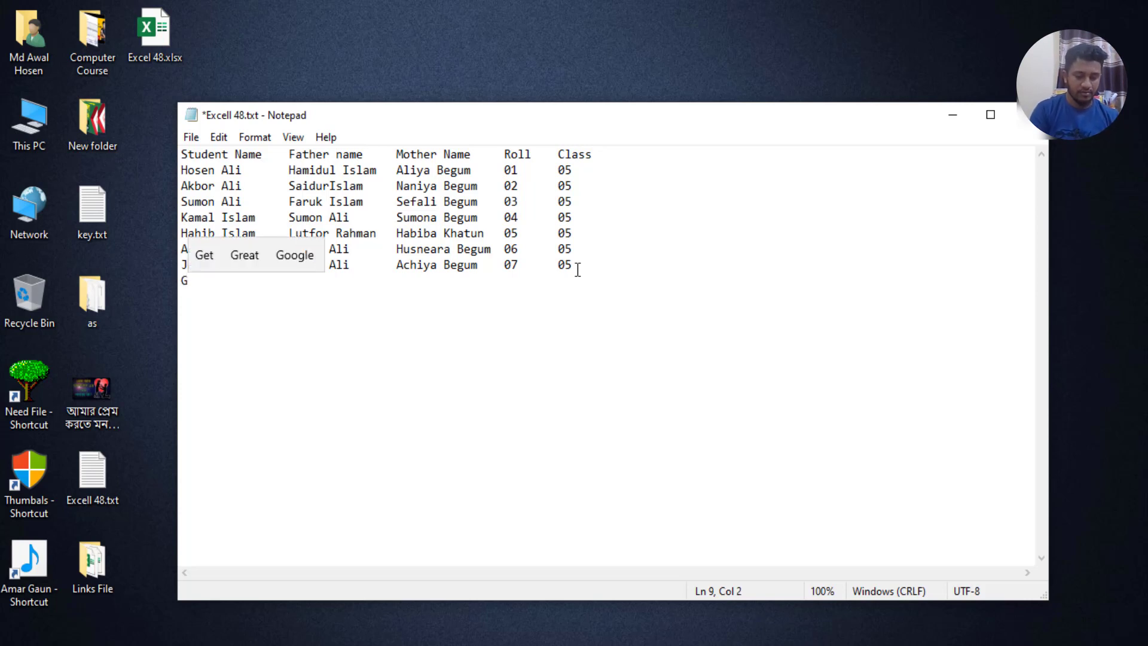
{"action": "type", "text": "uljae"}
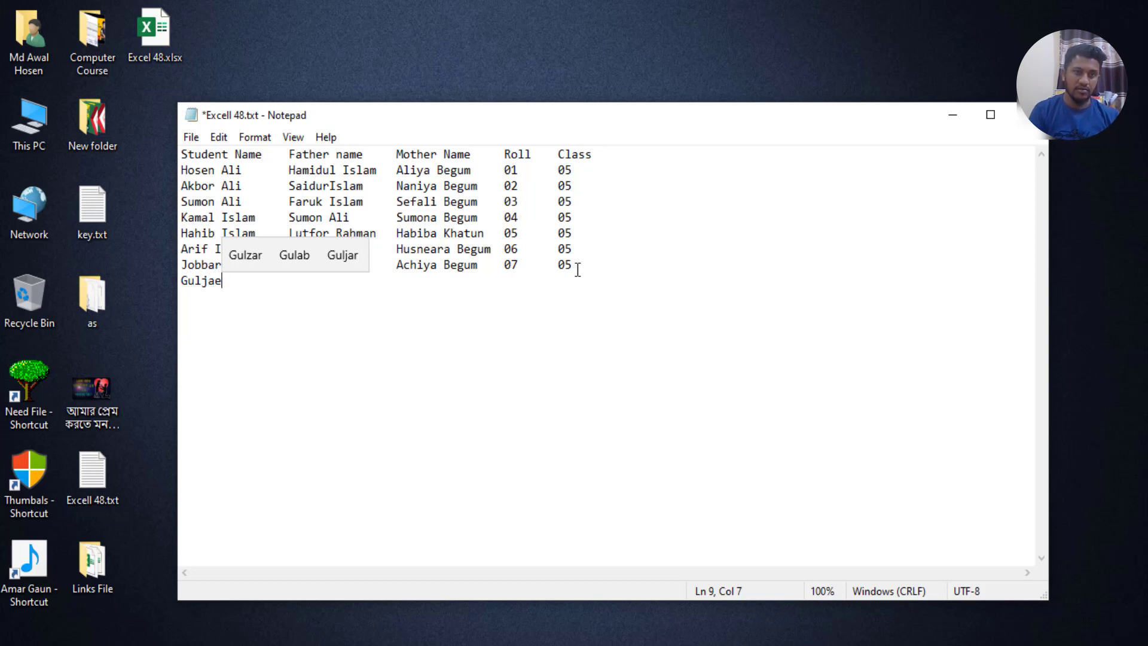
{"action": "key", "text": "BackSpace"}
{"action": "type", "text": "r "}
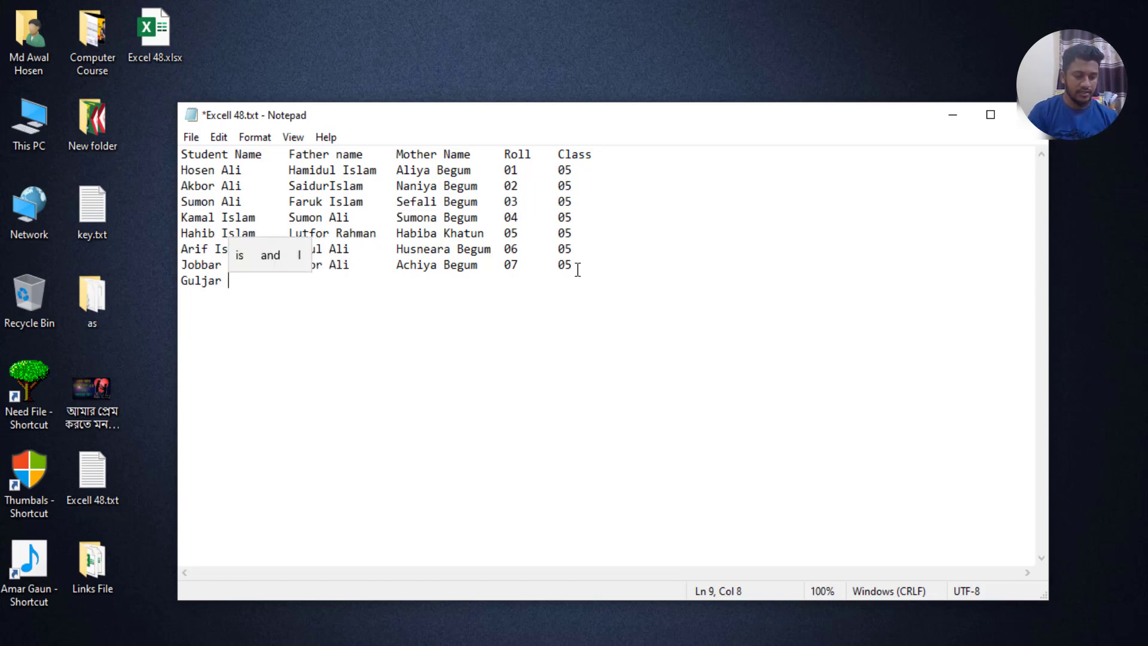
{"action": "type", "text": "Islam\t"}
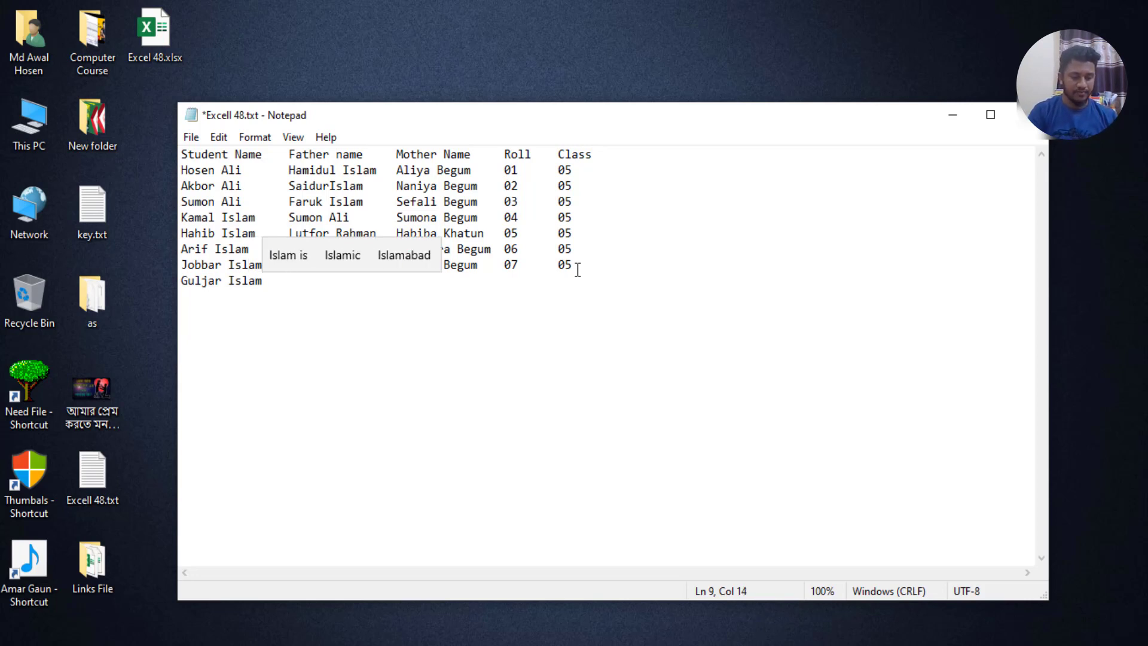
- Enter the father's full name in the second column of the new student row
{"action": "type", "text": "K"}
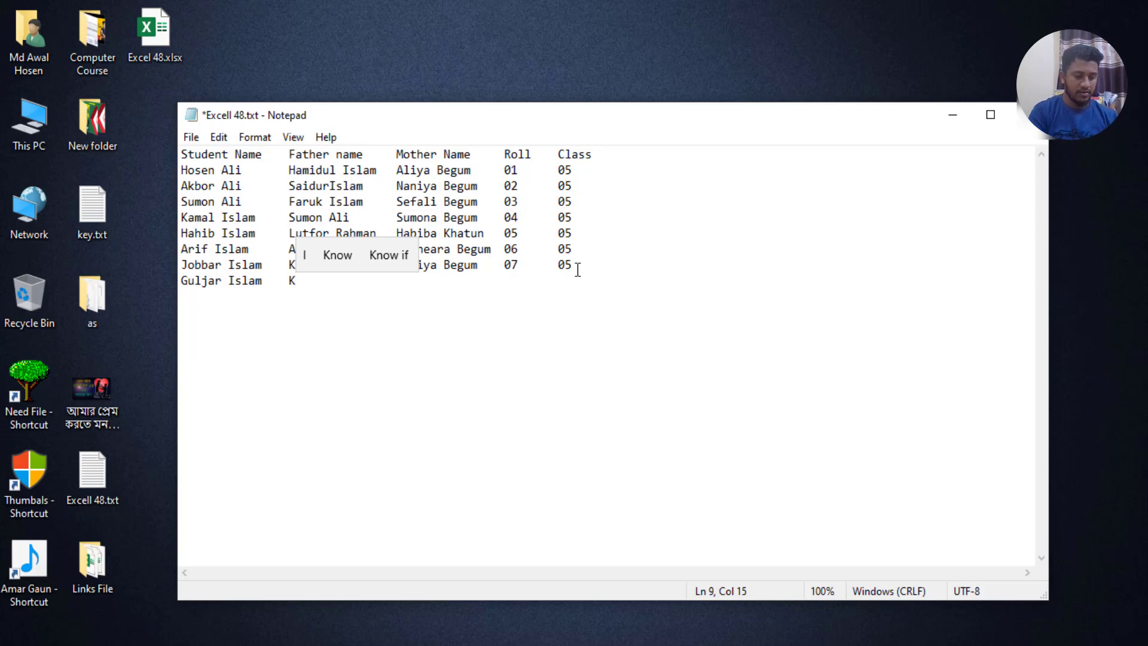
{"action": "key", "text": "BackSpace"}
{"action": "type", "text": "Akt"}
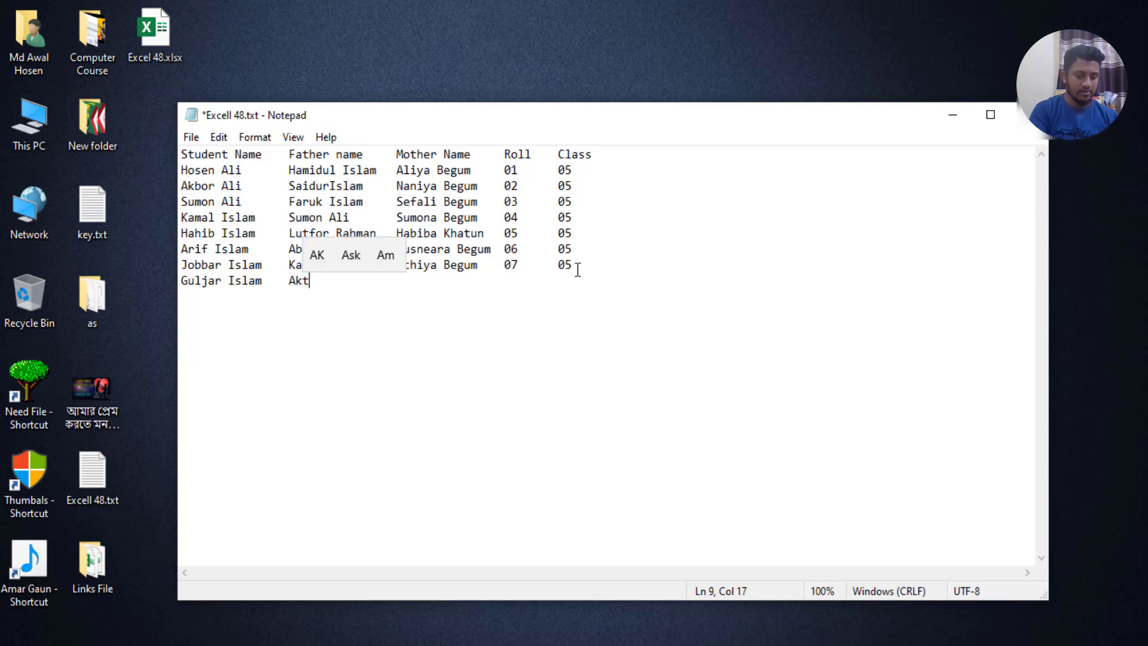
{"action": "type", "text": "arul "}
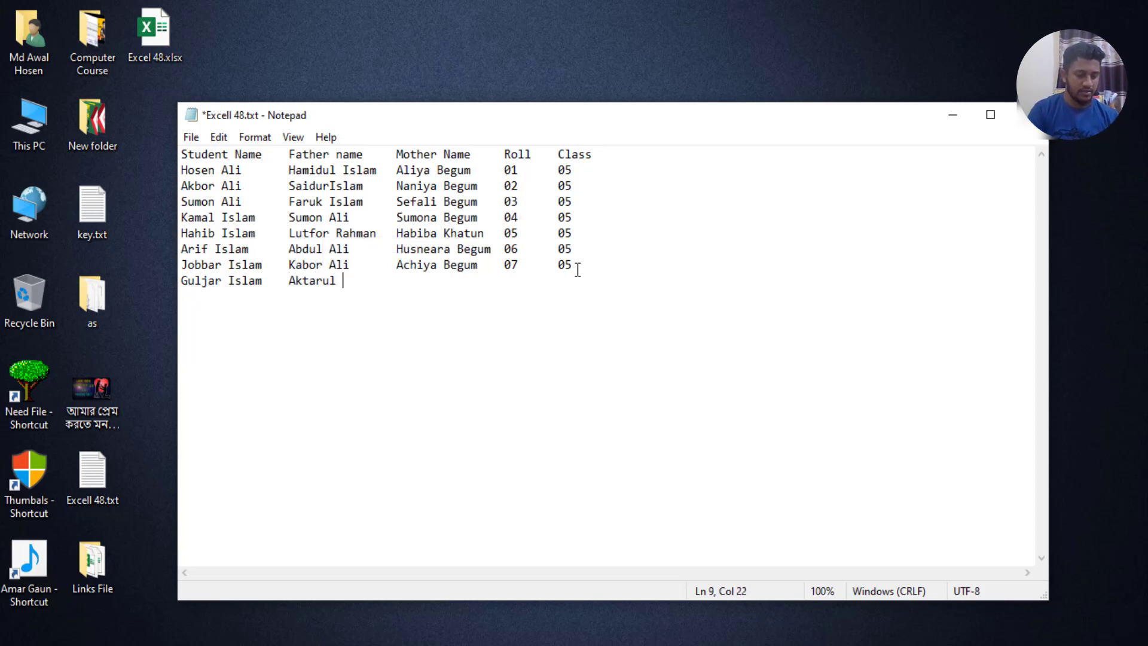
{"action": "type", "text": "Islam"}
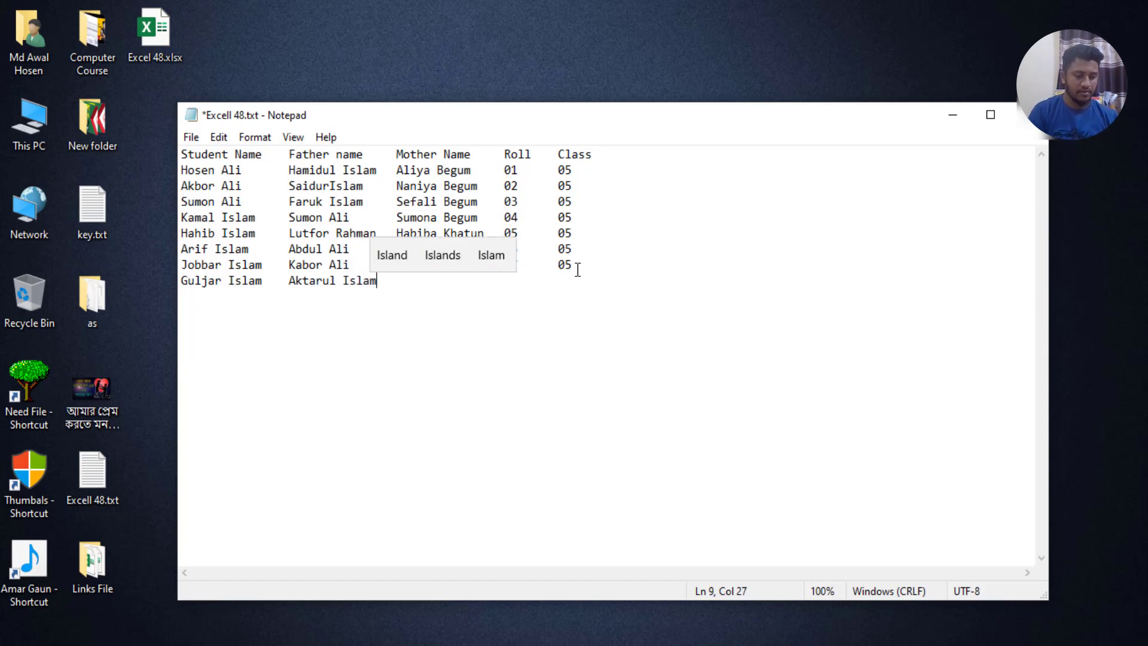
{"action": "key", "text": "Tab"}
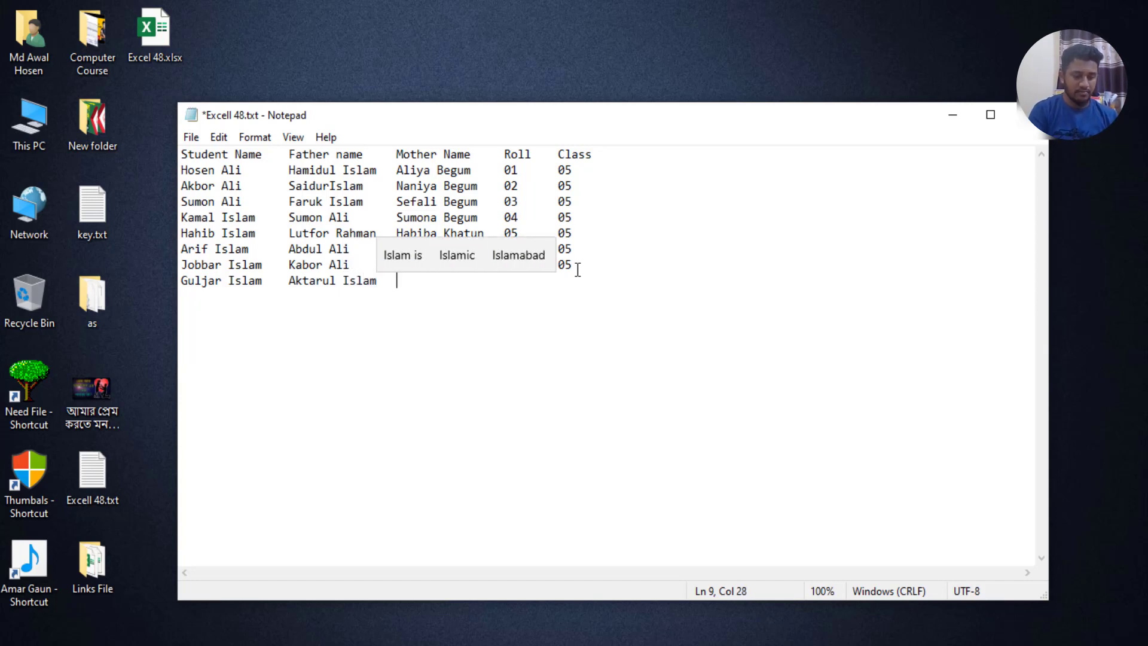
- Complete the new row with the mother's full name, roll 08 and class 05, and save Excell 48.txt
{"action": "type", "text": "Golec"}
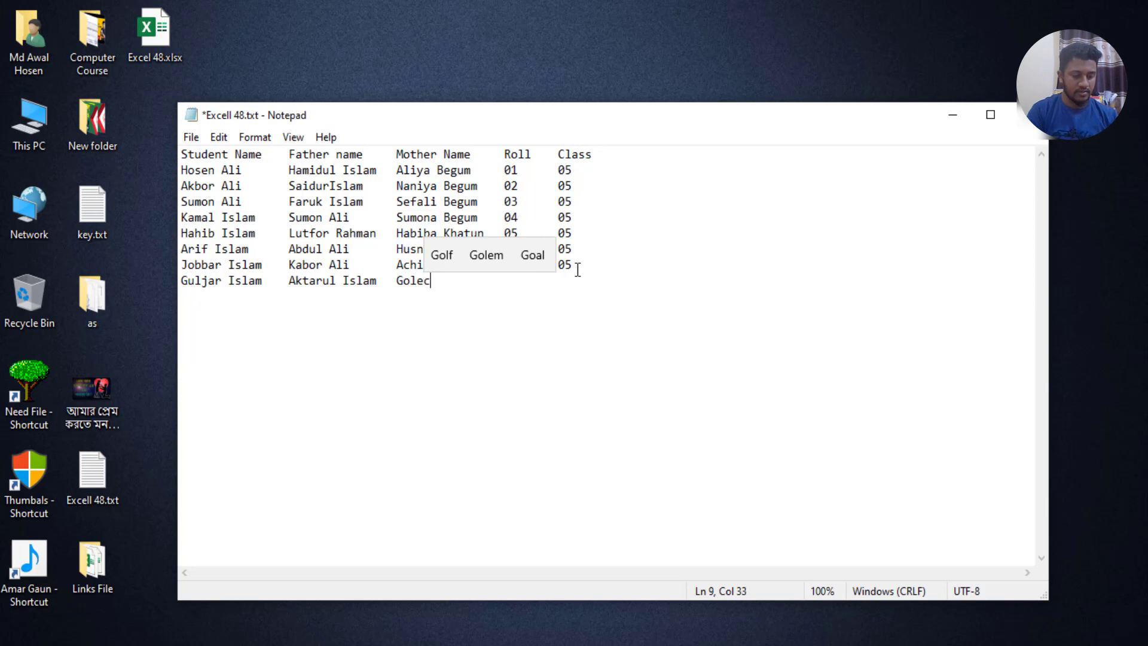
{"action": "type", "text": "ha B"}
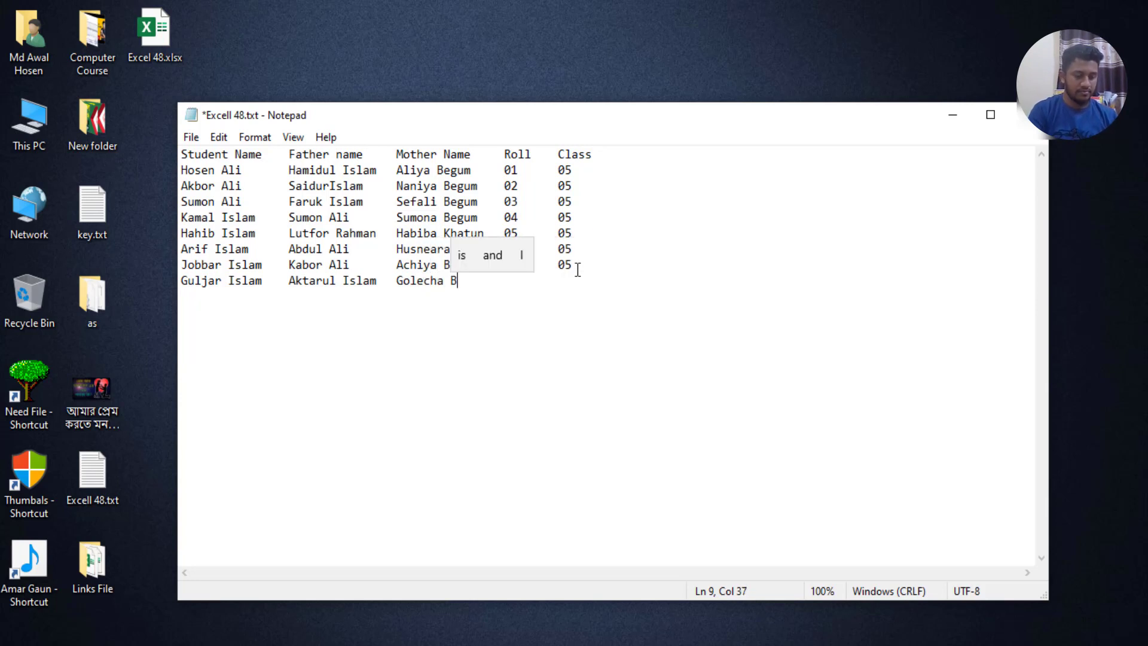
{"action": "type", "text": "egu"}
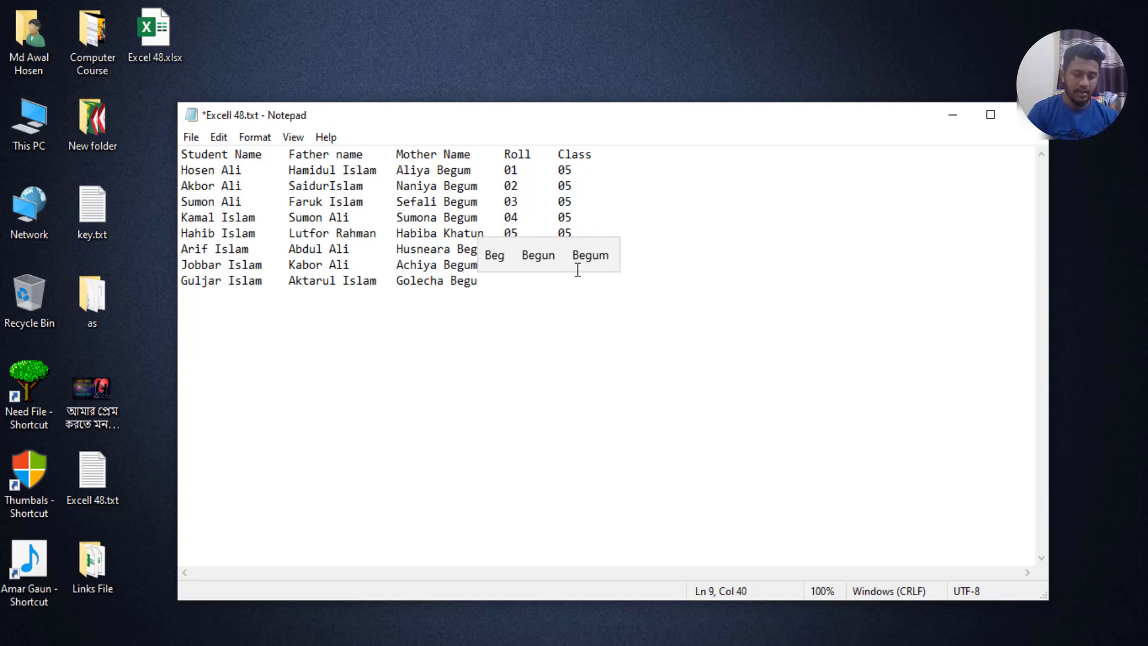
{"action": "type", "text": "m"}
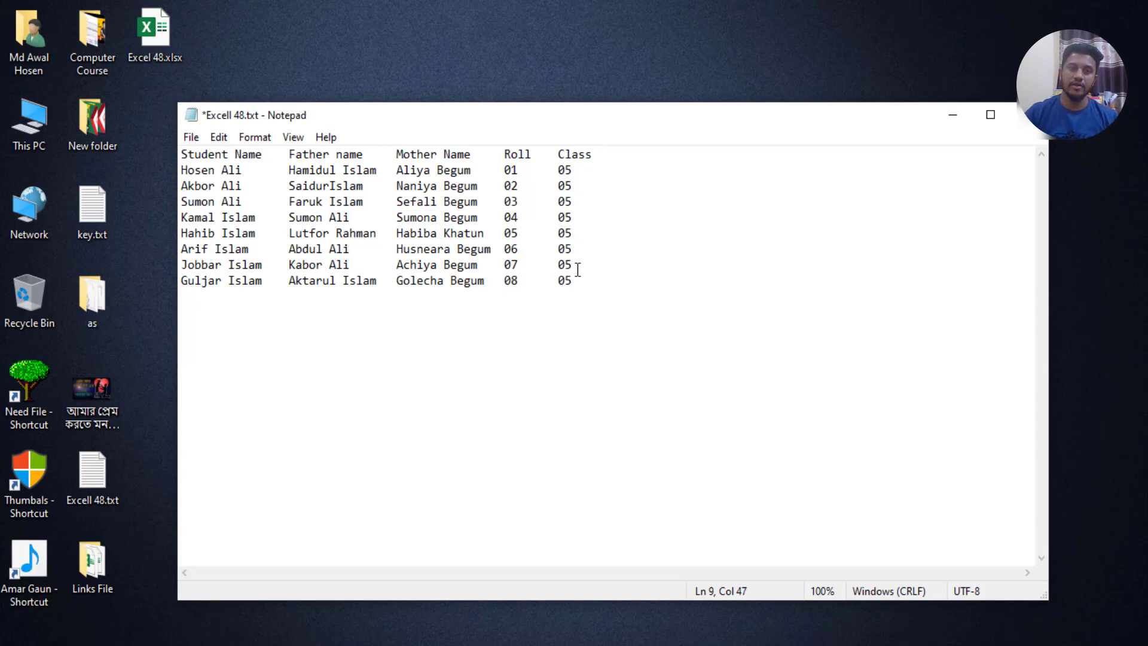
{"action": "left_click", "coordinate": [191, 137]}
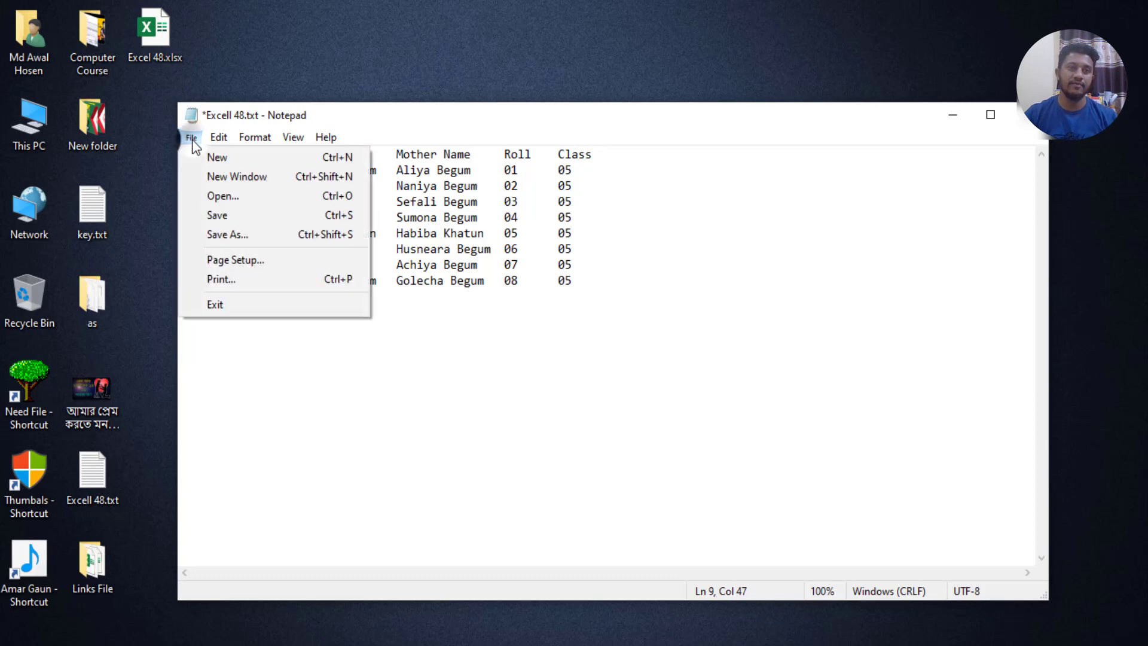
{"action": "left_click", "coordinate": [208, 215]}
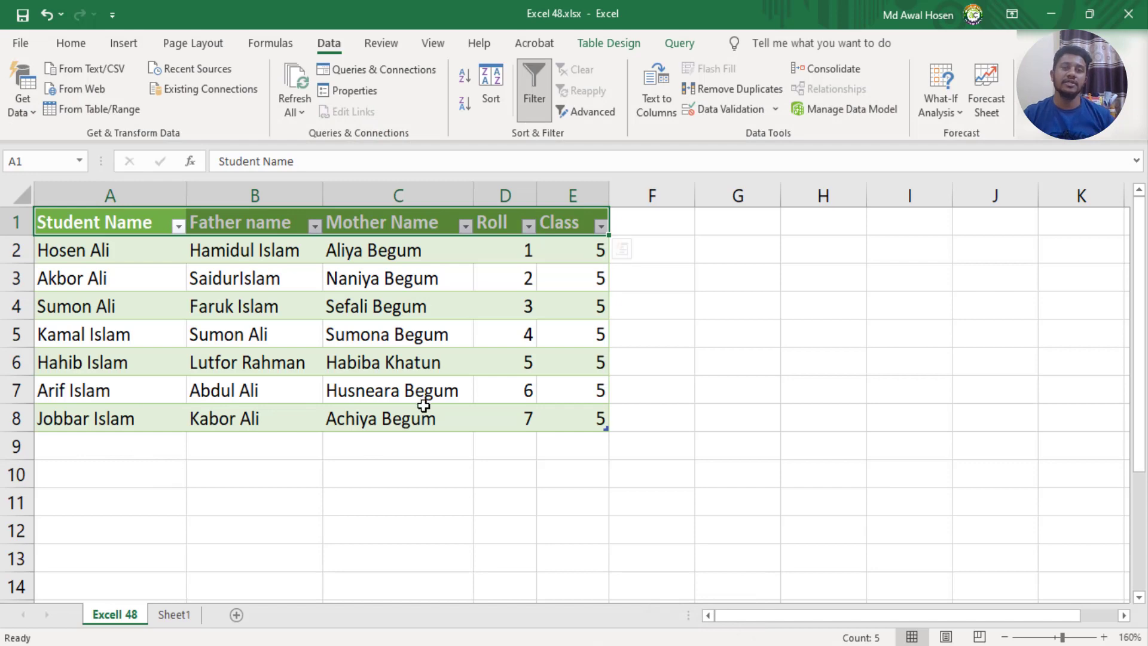
- Switch to Excel 48.xlsx, check the refresh interval in the query's connection properties, and select an empty cell outside the table
{"action": "left_click", "coordinate": [304, 110]}
{"action": "left_click", "coordinate": [328, 234]}
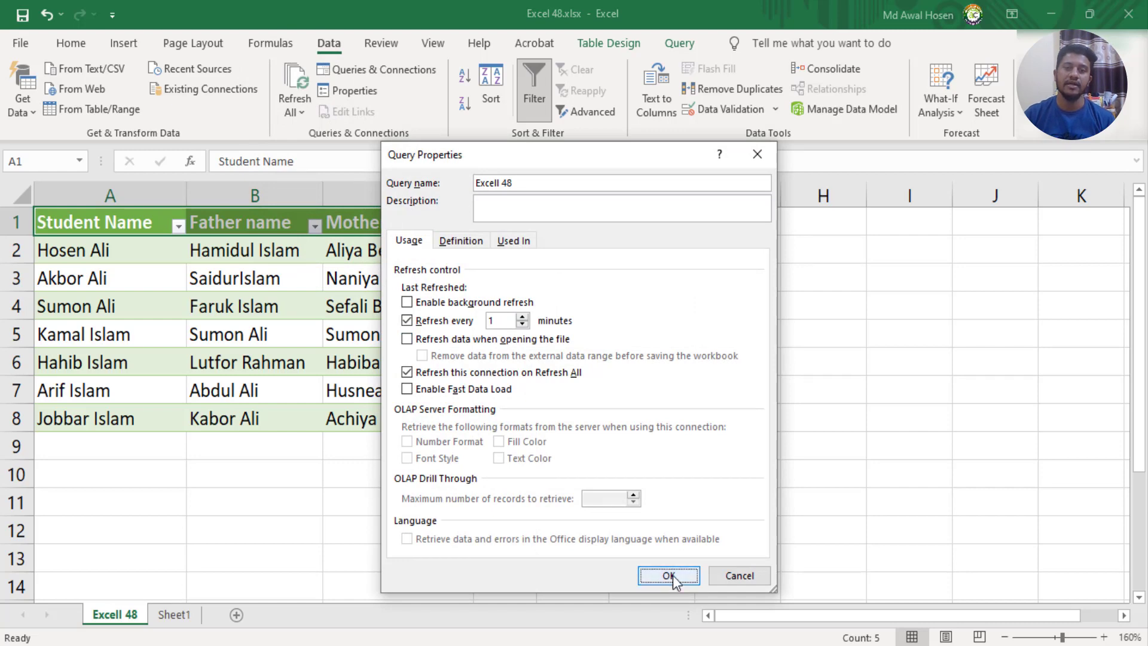
{"action": "left_click", "coordinate": [669, 576]}
{"action": "left_click", "coordinate": [670, 573]}
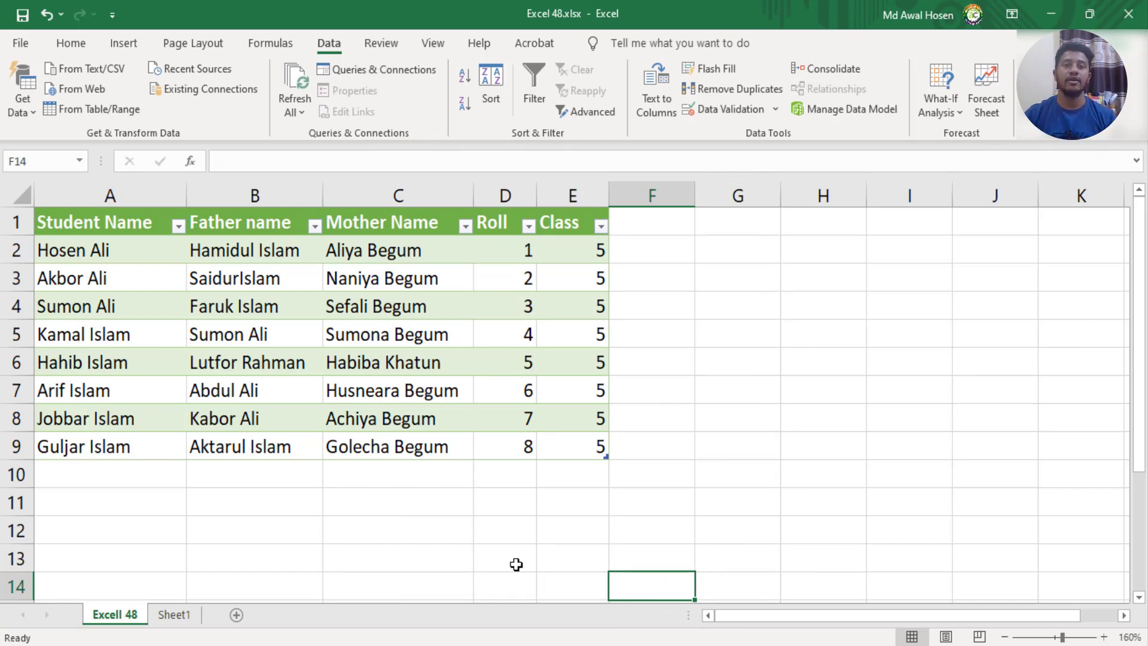
- Review the student rows in Excell 48.txt against the imported table and return to the workbook
{"action": "left_click", "coordinate": [302, 113]}
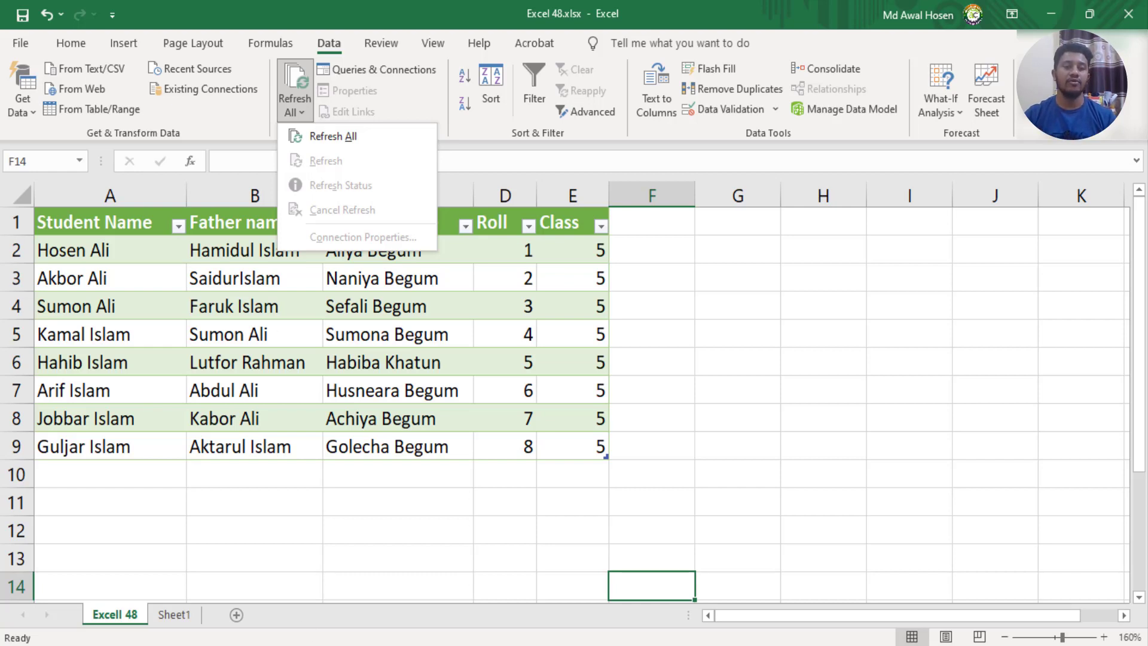
{"action": "key", "text": "alt+Tab"}
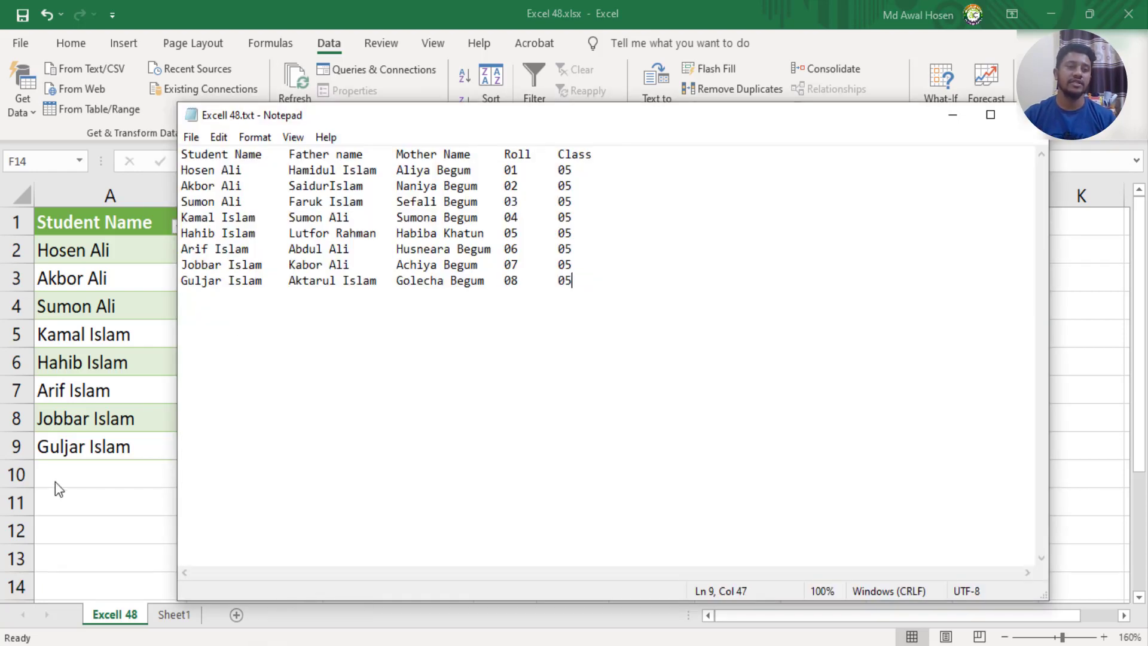
{"action": "left_click", "coordinate": [953, 115]}
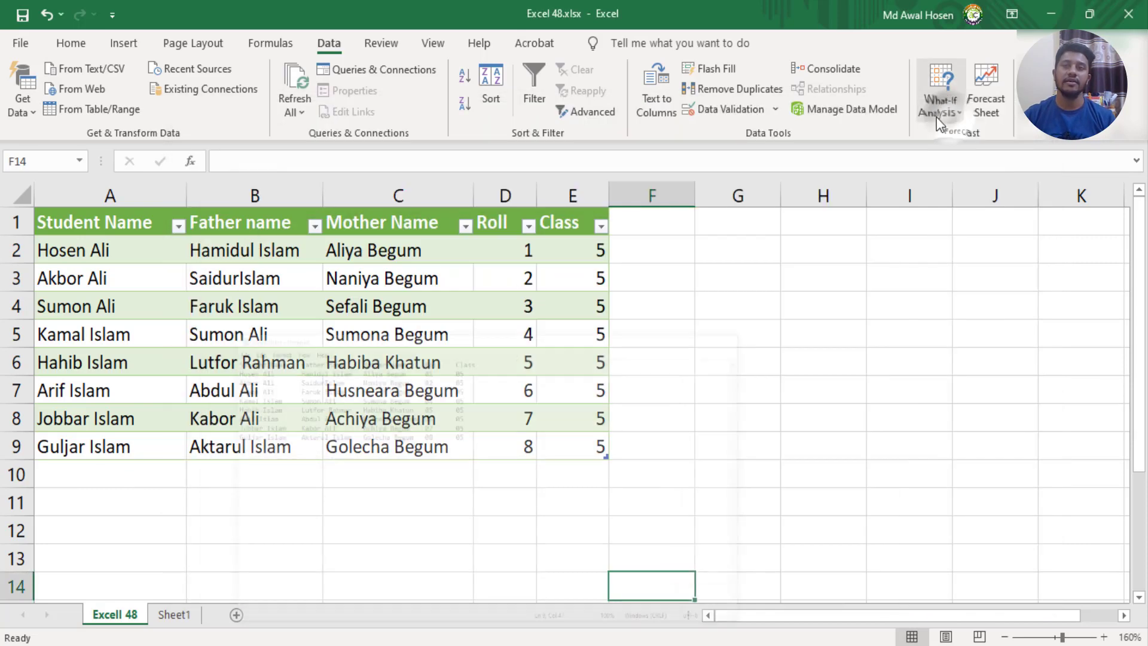
- In the imported table's connection properties, enable refreshing data when opening the file and disable the timed refresh
{"action": "left_click", "coordinate": [303, 113]}
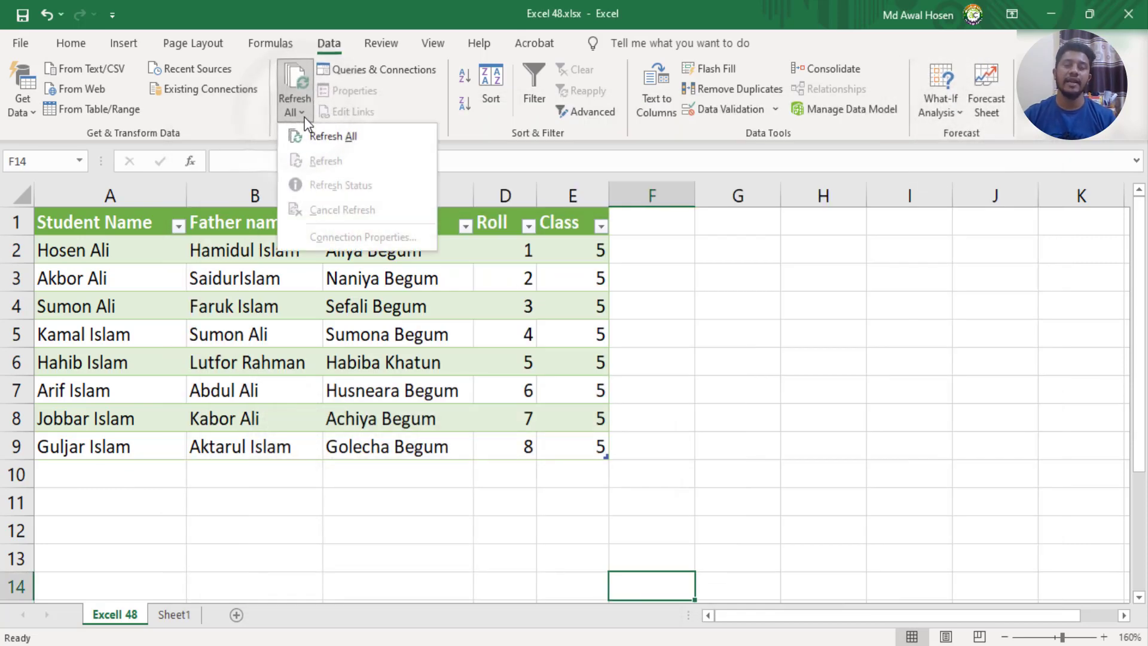
{"action": "left_click", "coordinate": [299, 425]}
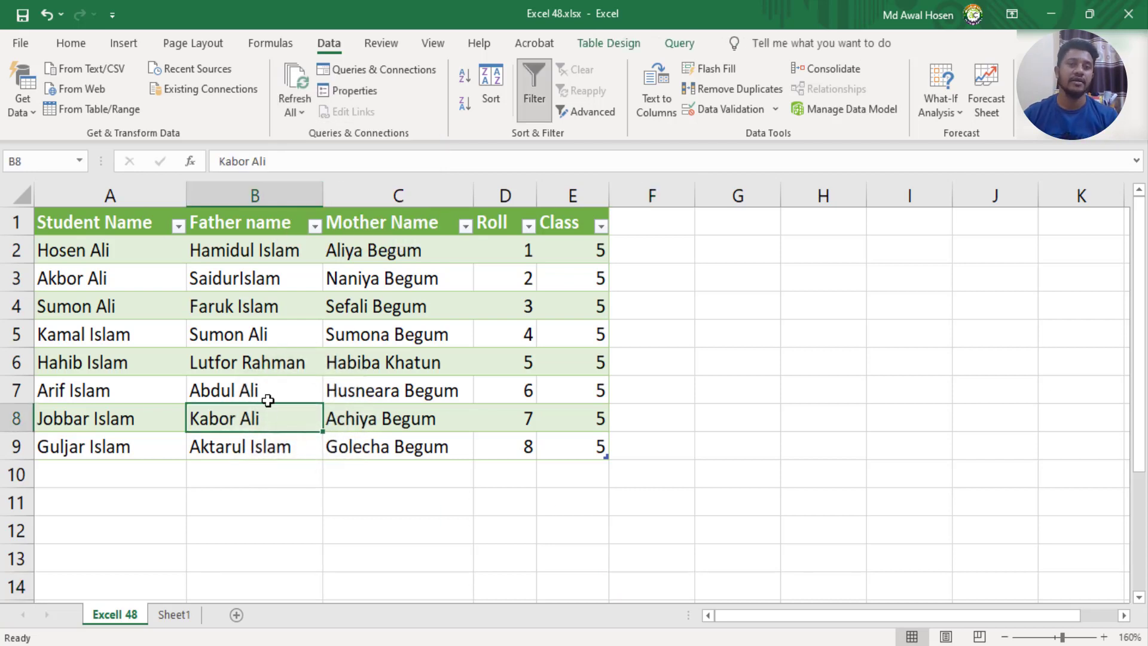
{"action": "left_click", "coordinate": [309, 112]}
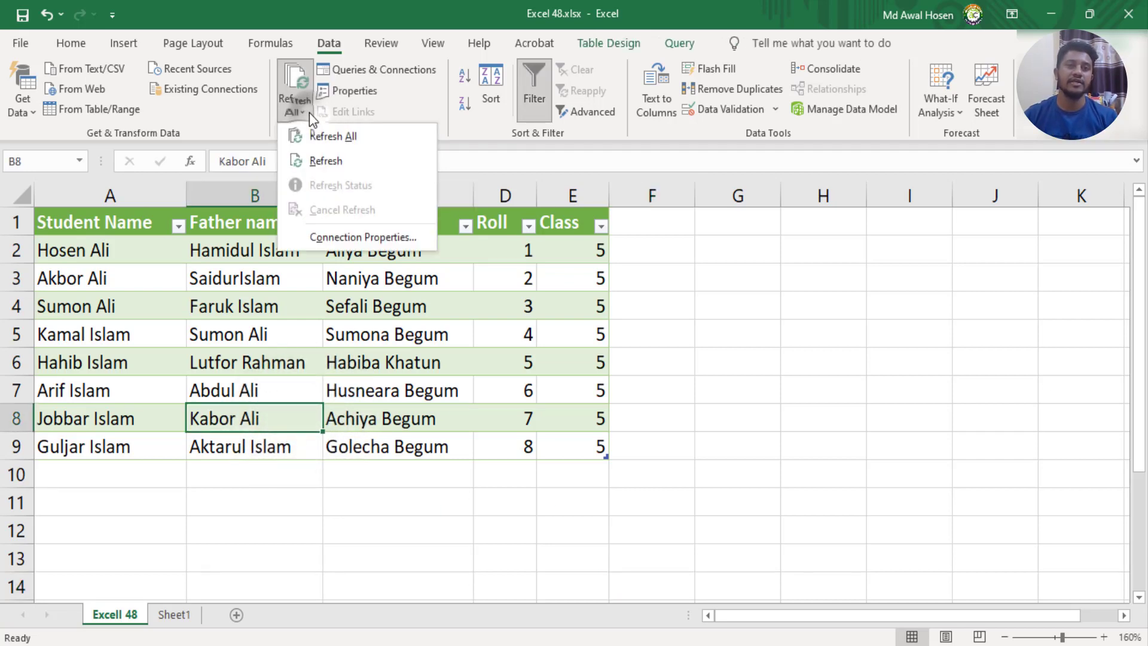
{"action": "left_click", "coordinate": [320, 305]}
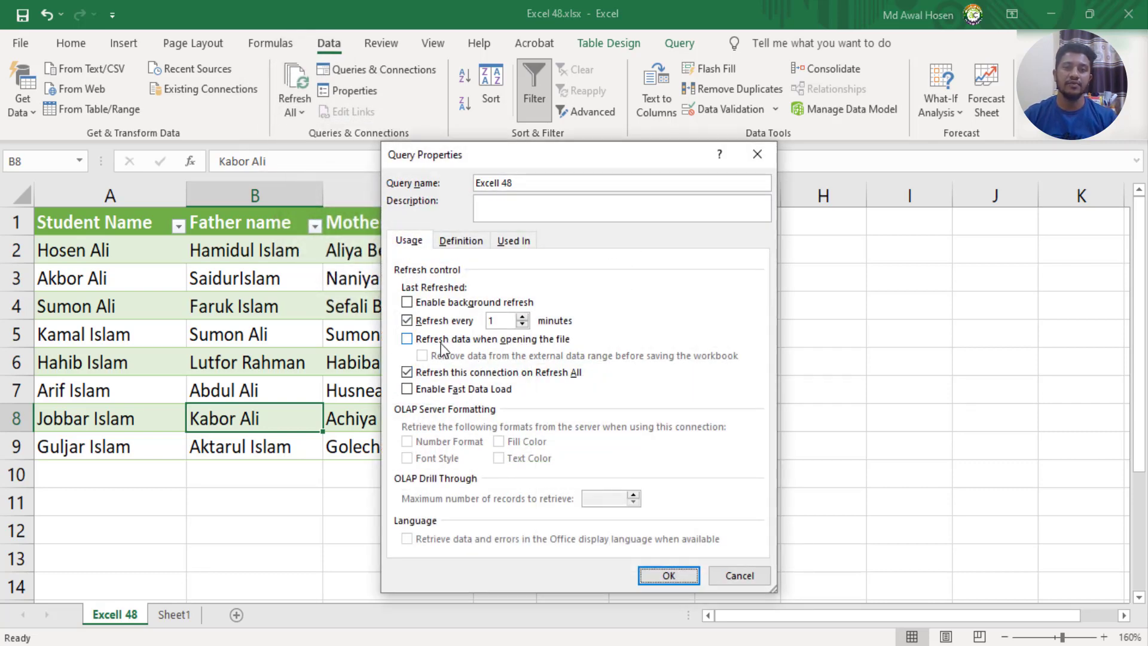
{"action": "left_click", "coordinate": [408, 339]}
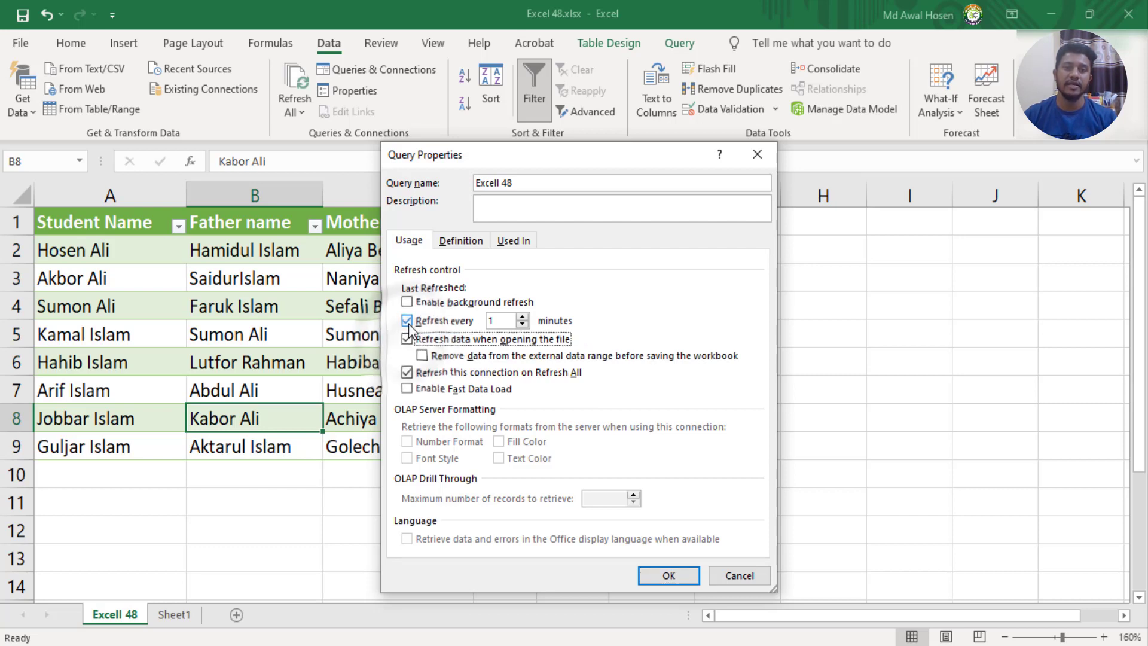
{"action": "left_click", "coordinate": [407, 321]}
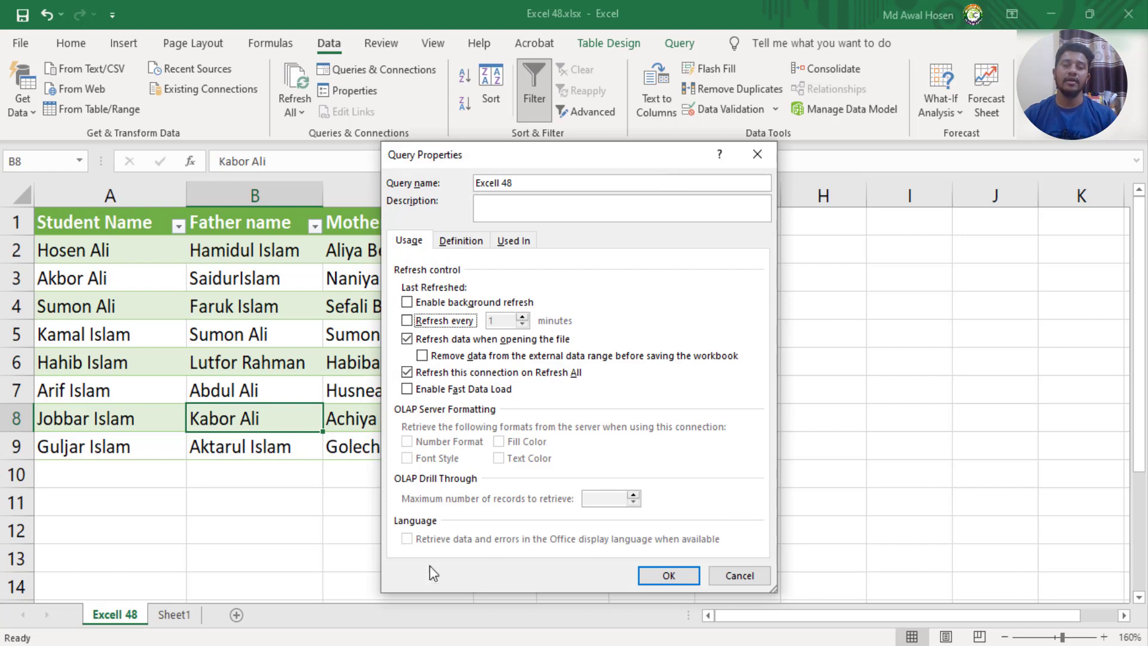
- Check the rows in Excell 48.txt, and review the query's definition and where it is used in the workbook
{"action": "left_click", "coordinate": [323, 645]}
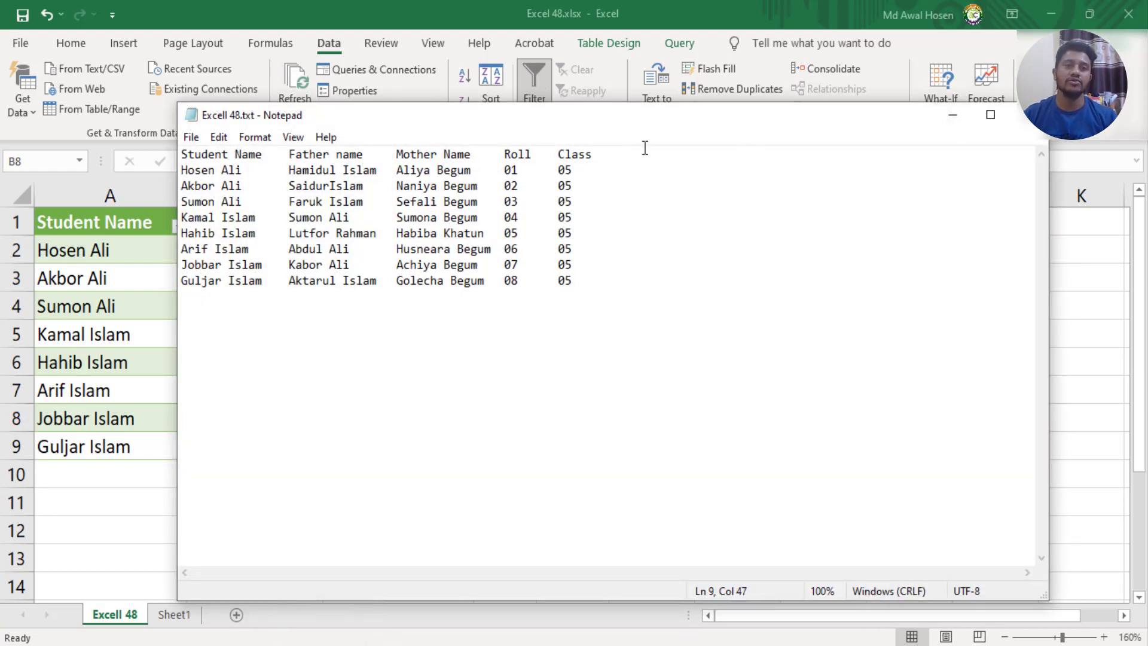
{"action": "left_click", "coordinate": [1015, 119]}
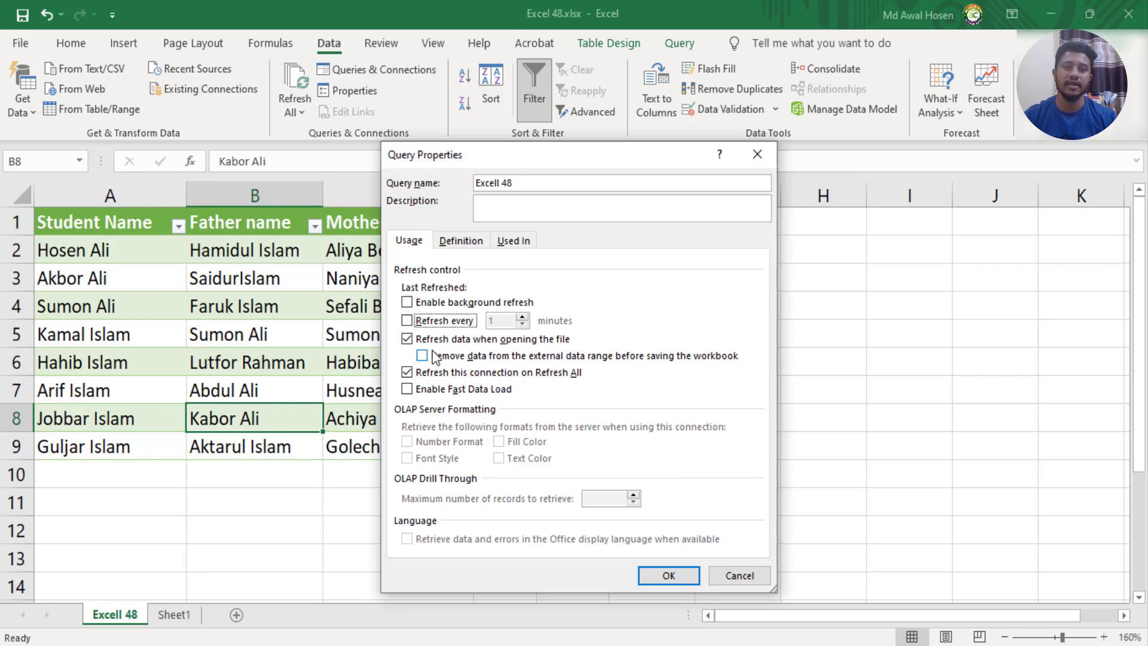
{"action": "left_click", "coordinate": [461, 242]}
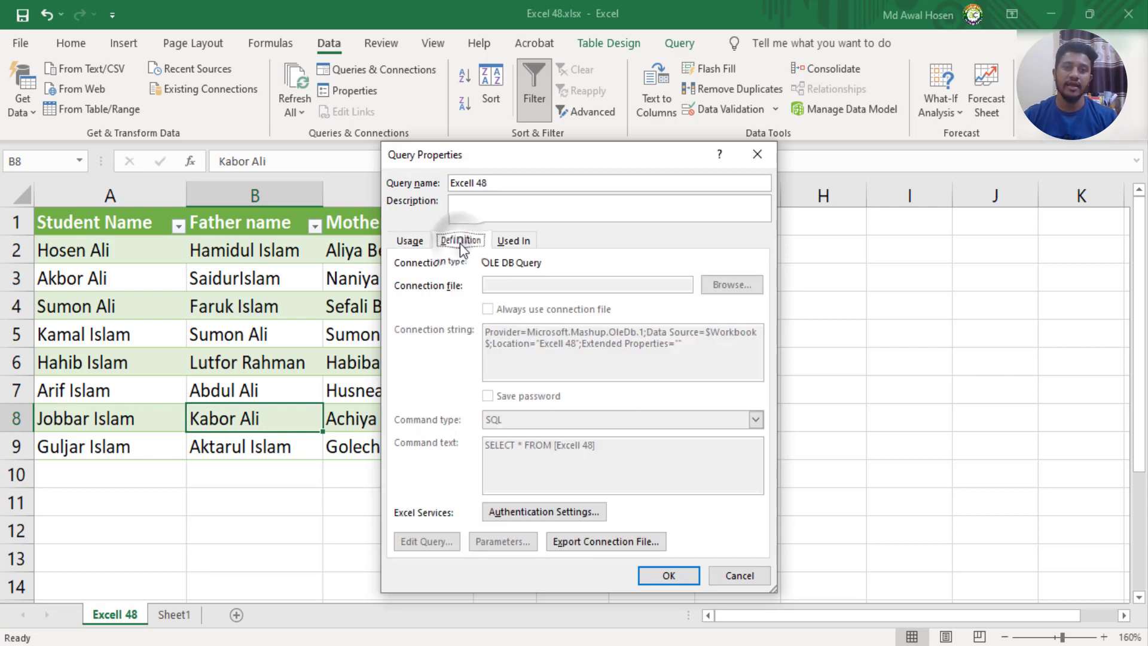
{"action": "left_click", "coordinate": [513, 240]}
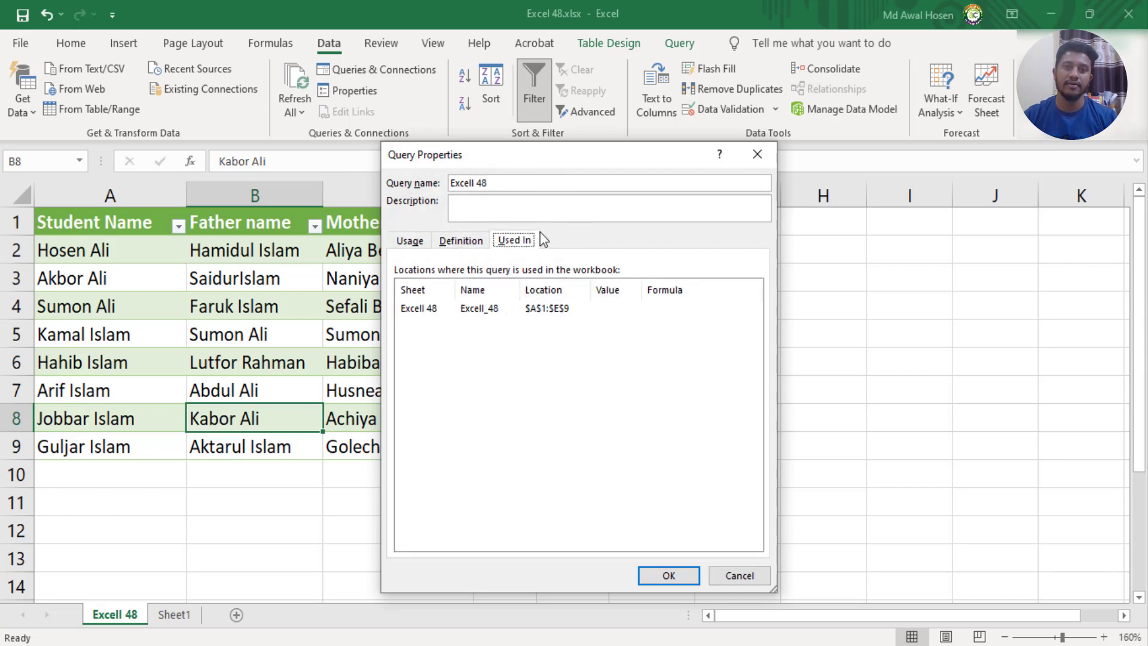
- Close the query properties and refresh all data connections in the workbook
{"action": "left_click", "coordinate": [678, 578]}
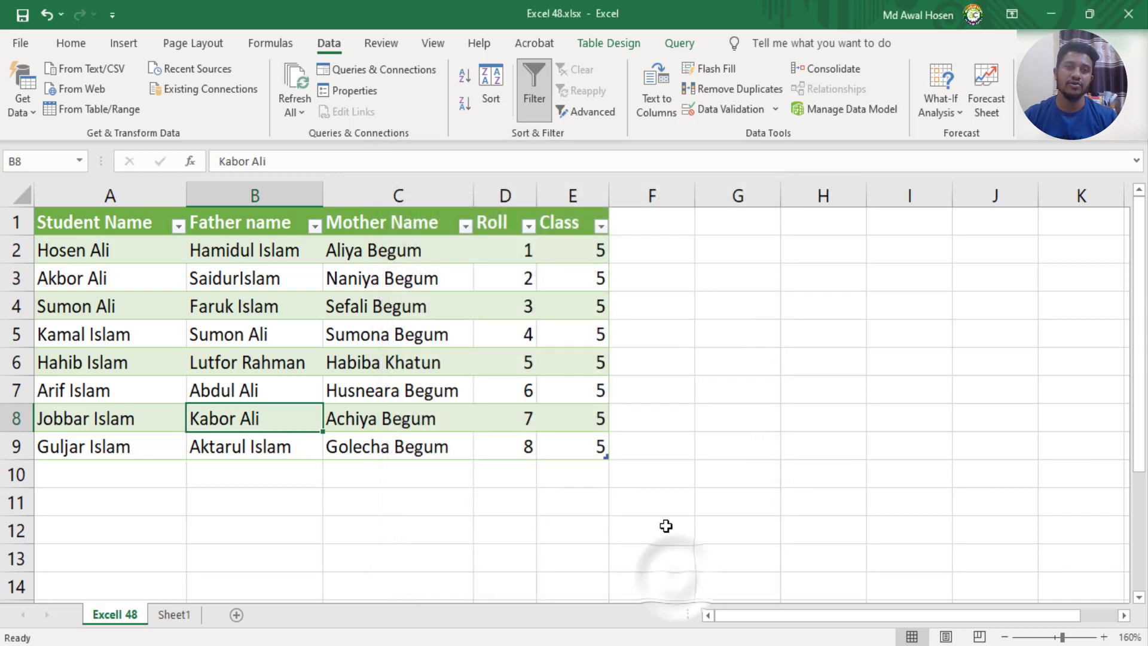
{"action": "left_click", "coordinate": [310, 111]}
{"action": "left_click", "coordinate": [323, 136]}
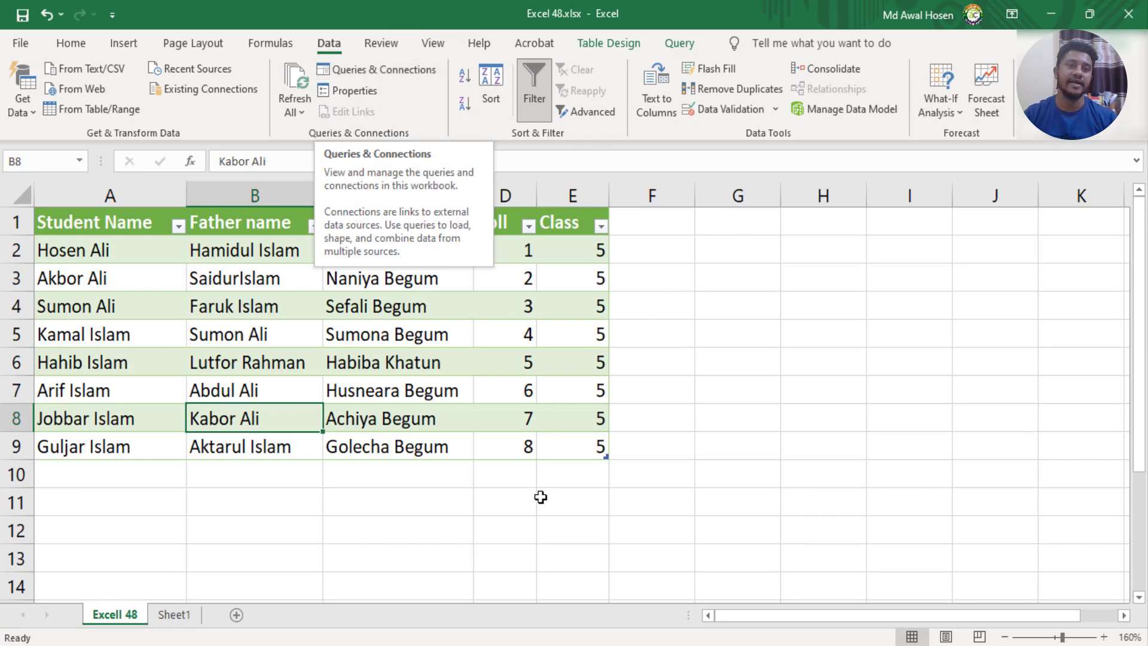
- List the workbook's queries, preview the details of the Excell 48 query, and select its table in the sheet
{"action": "left_click", "coordinate": [407, 70]}
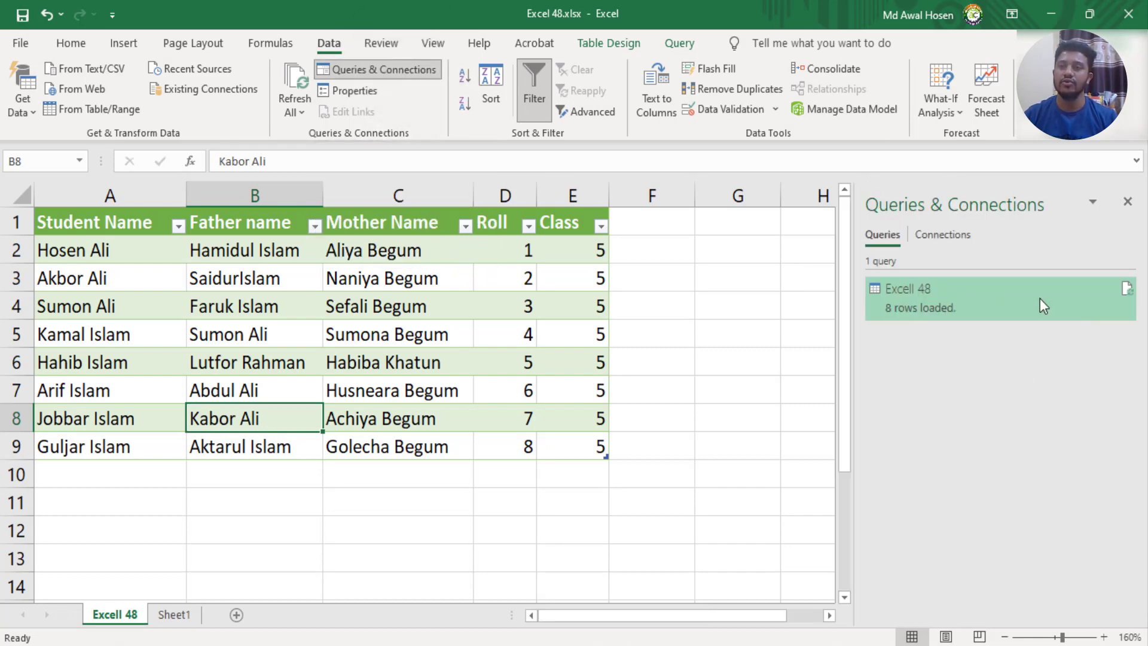
{"action": "mouse_move", "coordinate": [1039, 299]}
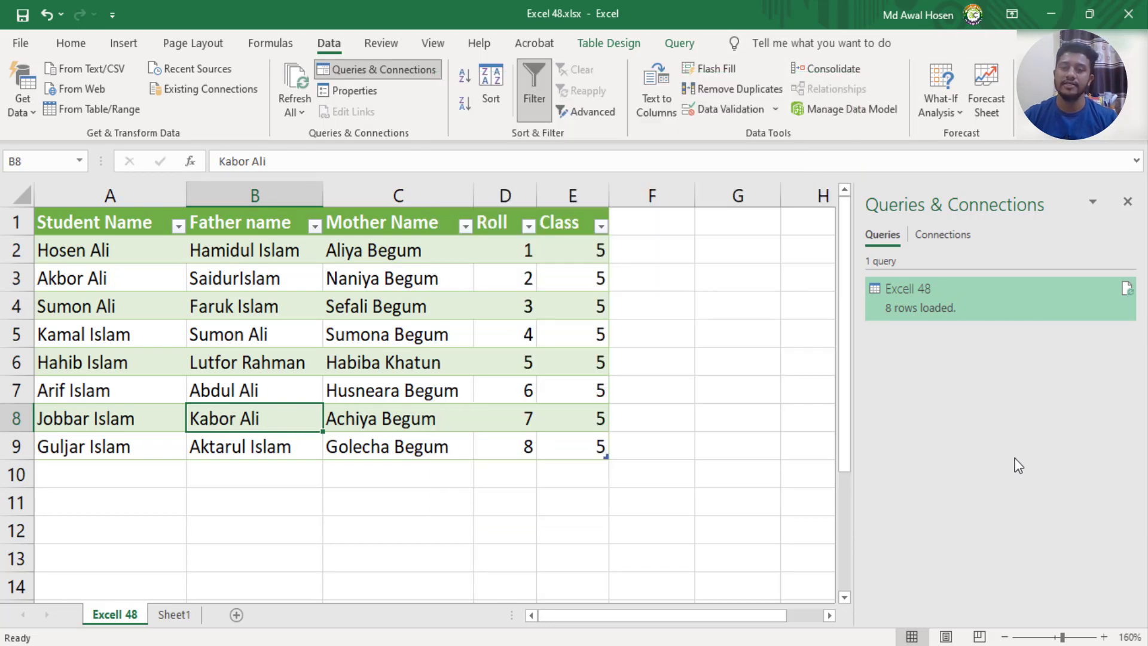
{"action": "mouse_move", "coordinate": [1119, 292]}
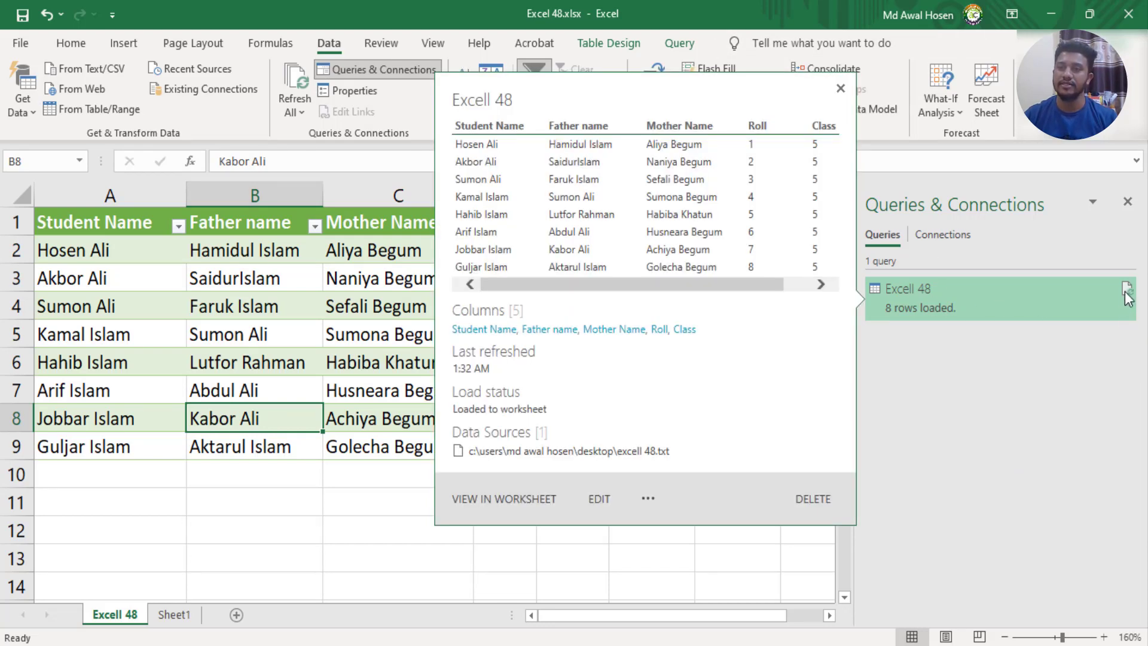
{"action": "left_click", "coordinate": [1060, 293]}
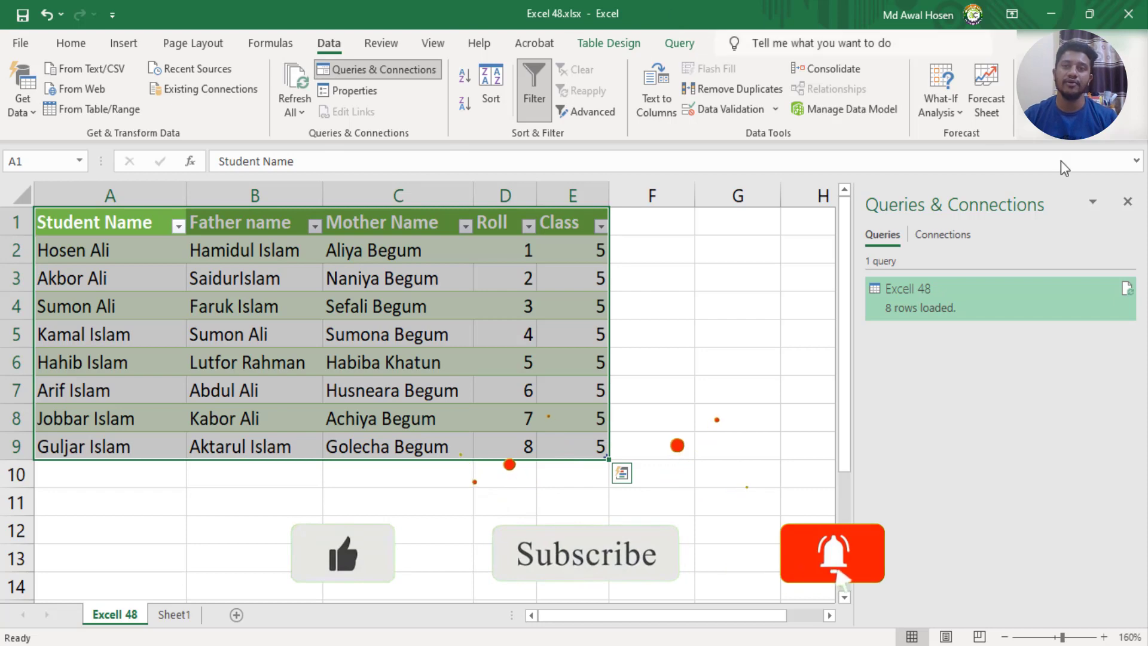
- Open the Excell 48 query in a maximized Power Query Editor, look through the available command groups, and close the editor
{"action": "double_click", "coordinate": [1045, 287]}
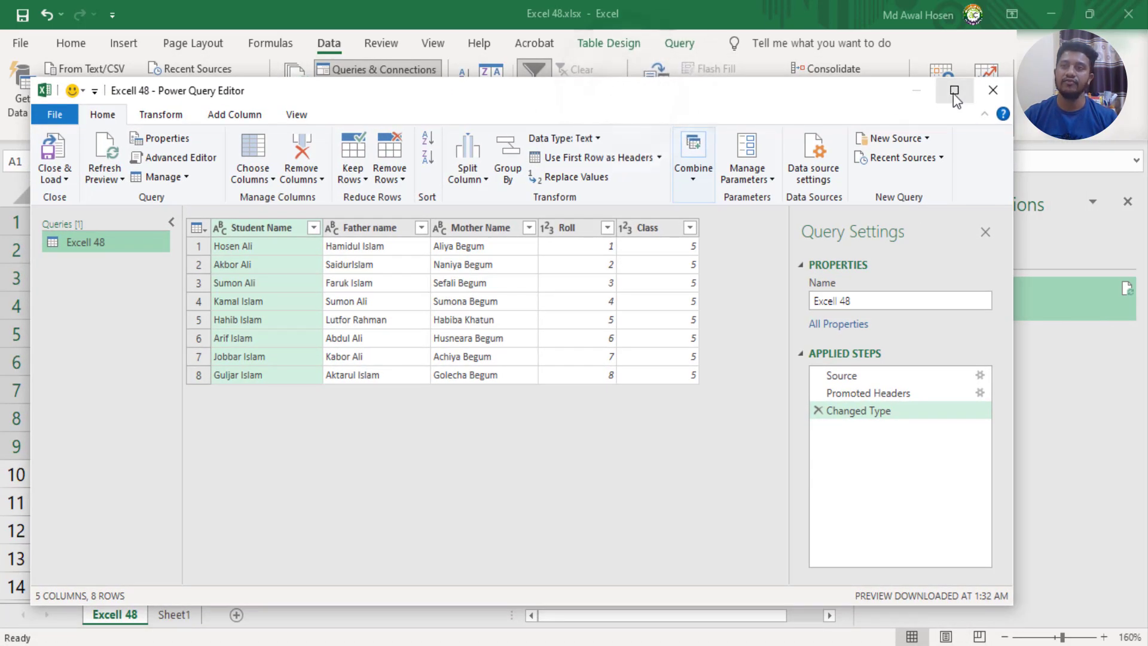
{"action": "left_click", "coordinate": [954, 91]}
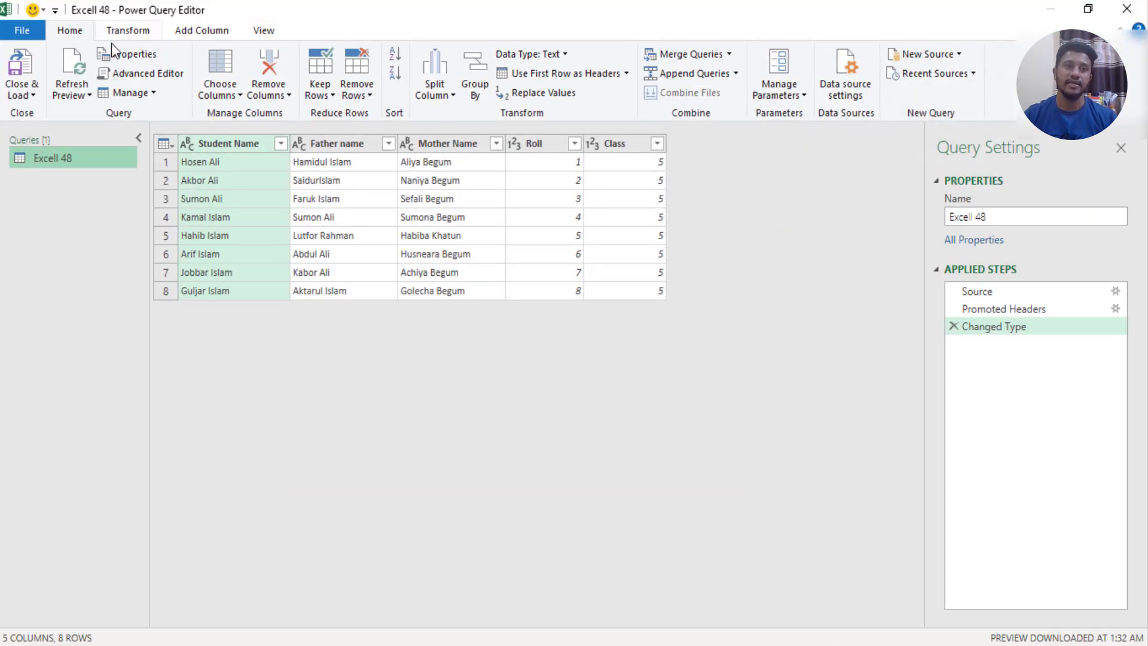
{"action": "left_click", "coordinate": [138, 30]}
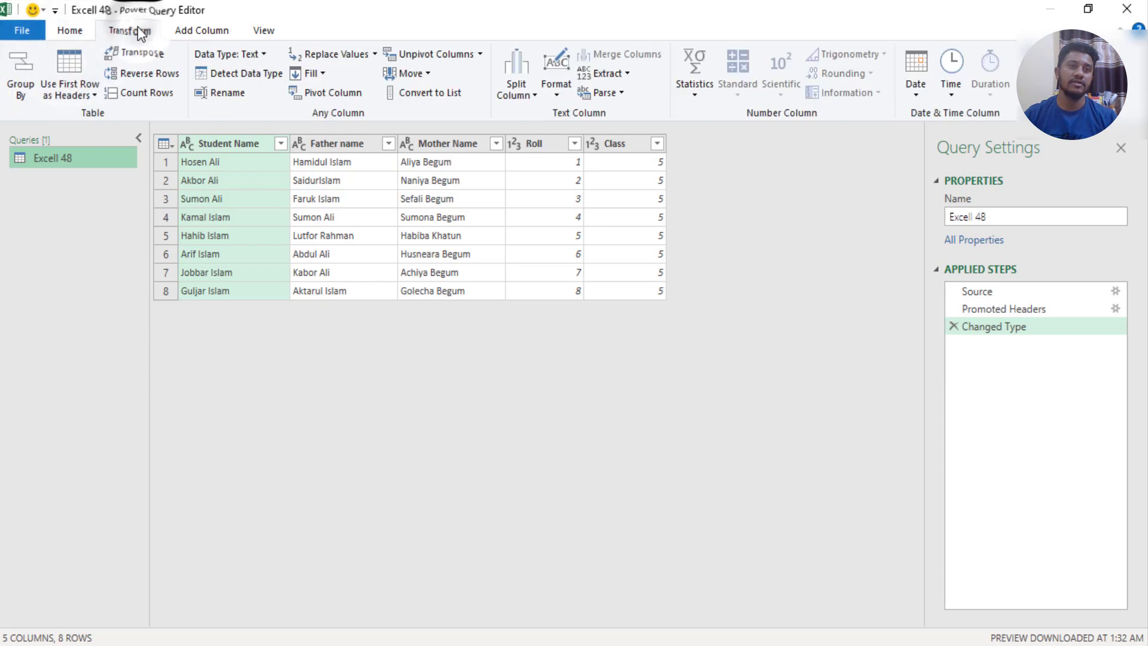
{"action": "left_click", "coordinate": [197, 30]}
{"action": "left_click", "coordinate": [262, 30]}
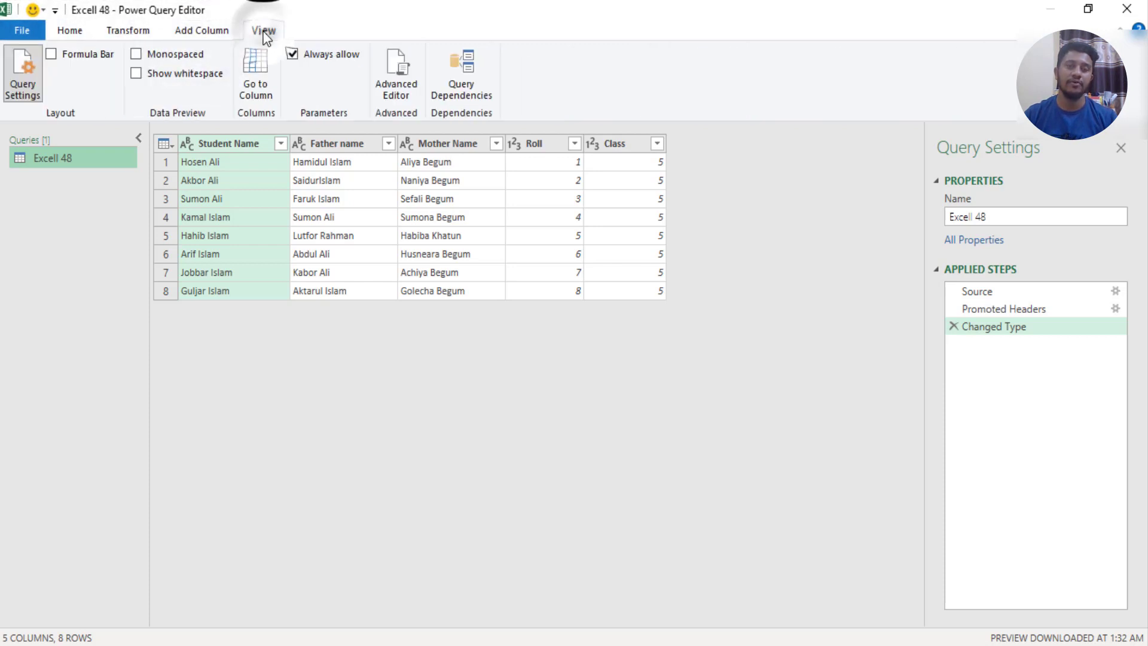
{"action": "left_click", "coordinate": [72, 31]}
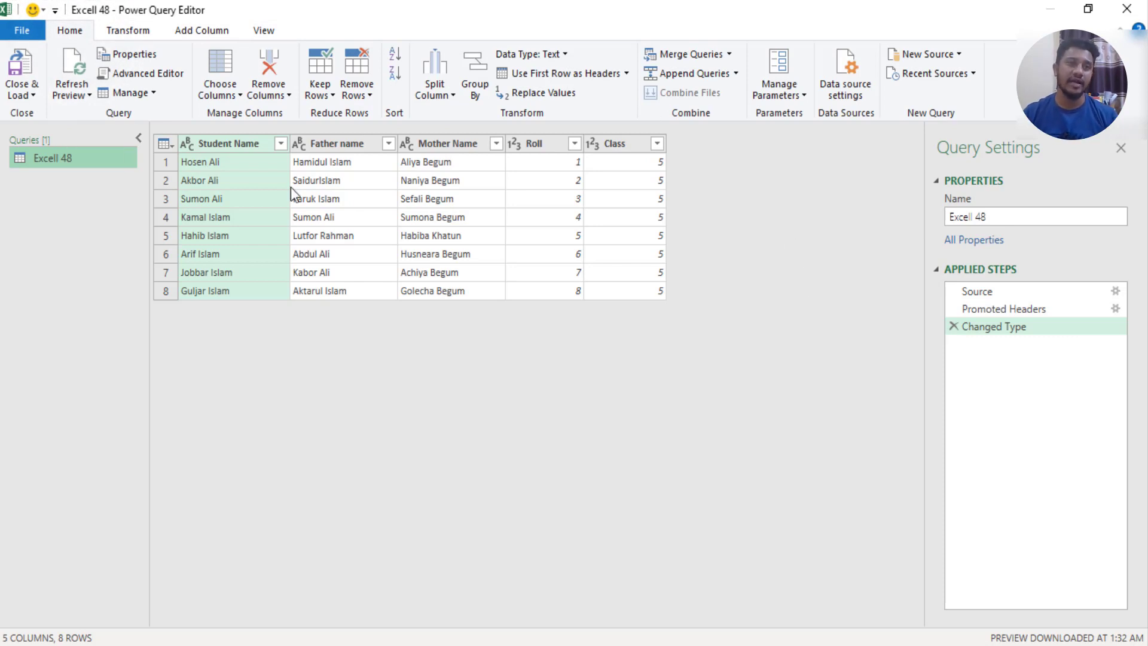
{"action": "left_click", "coordinate": [1126, 9]}
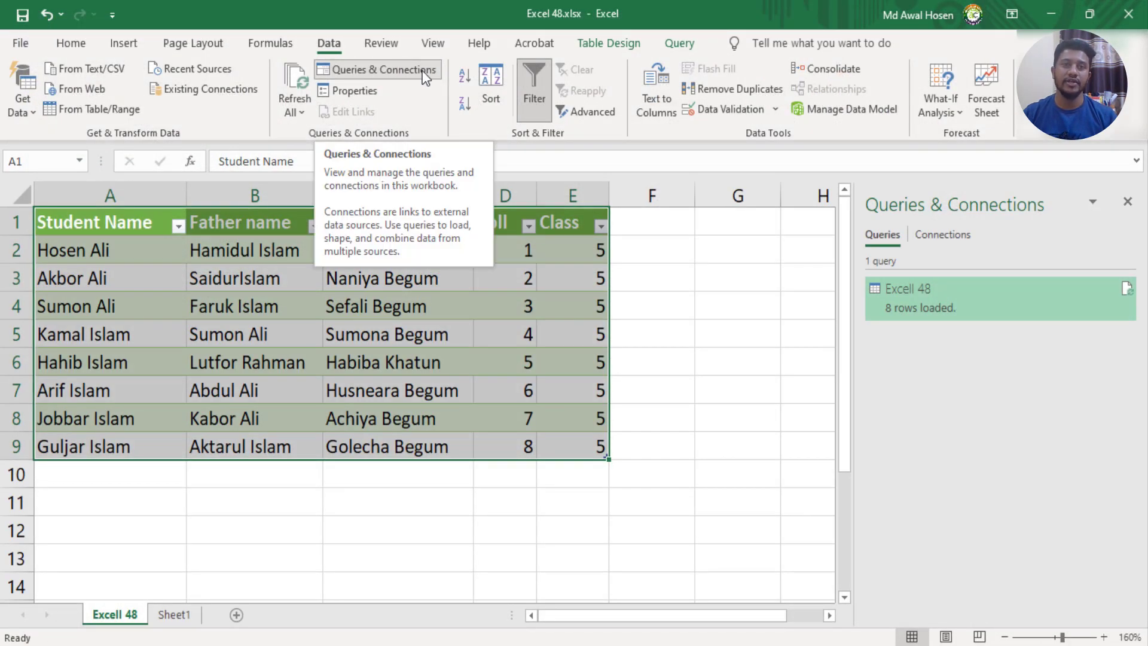
- Enable background refresh in the Excell 48 query's connection properties and hide the list of workbook queries
{"action": "left_click", "coordinate": [357, 92]}
{"action": "left_click_drag", "start_coordinate": [639, 297], "coordinate": [776, 227]}
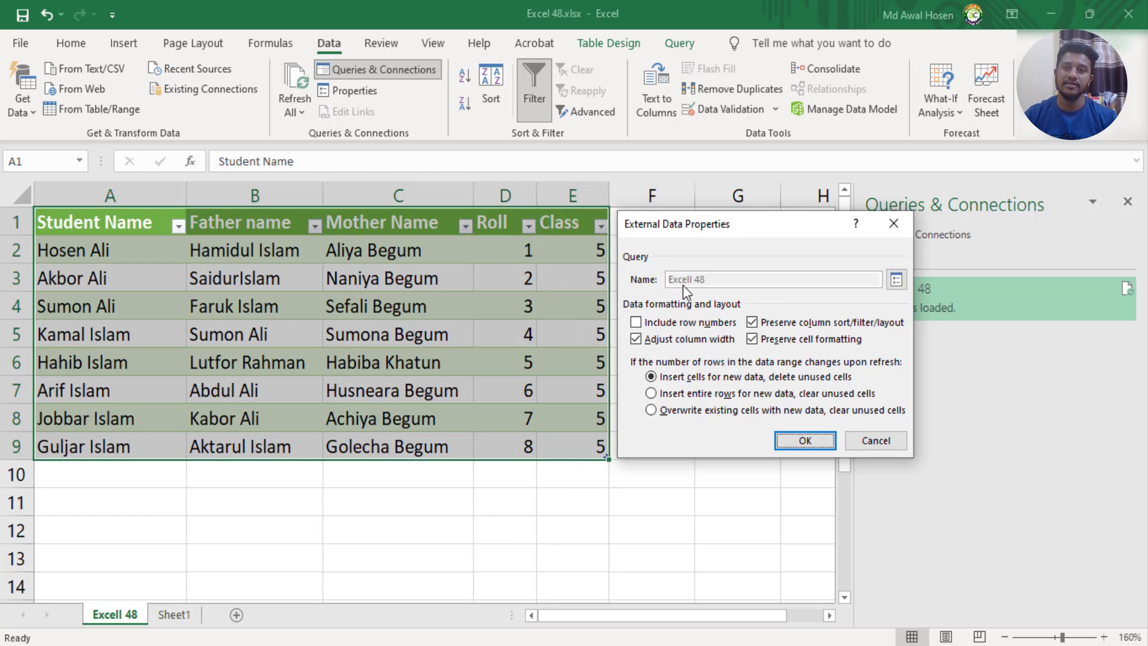
{"action": "left_click", "coordinate": [896, 280]}
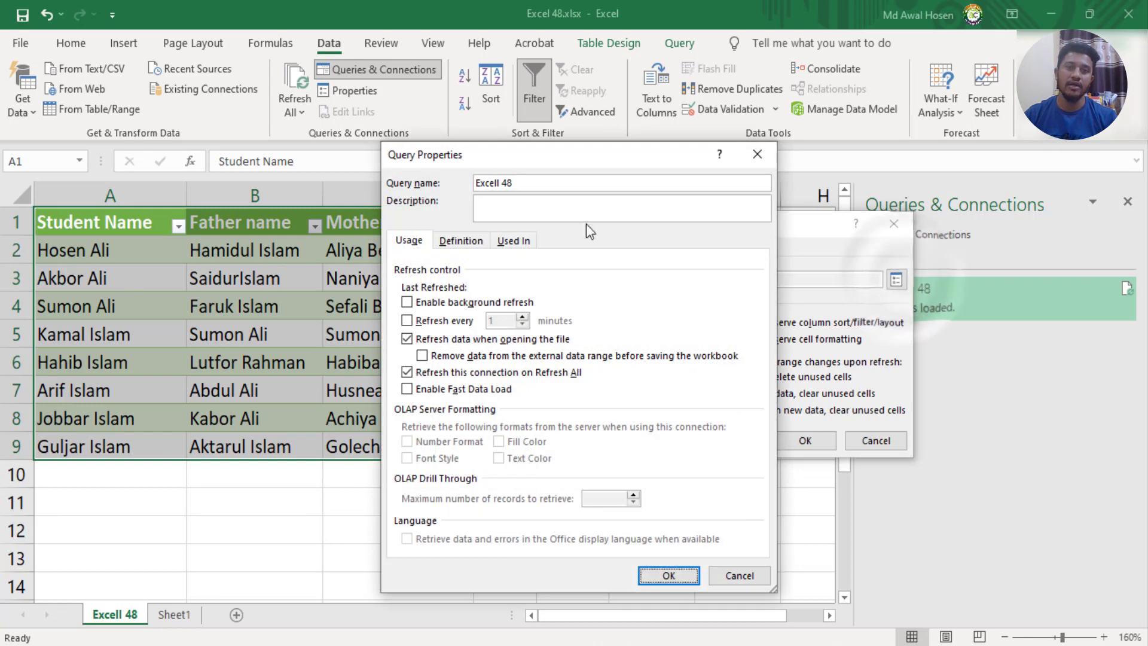
{"action": "left_click_drag", "start_coordinate": [668, 140], "coordinate": [748, 150]}
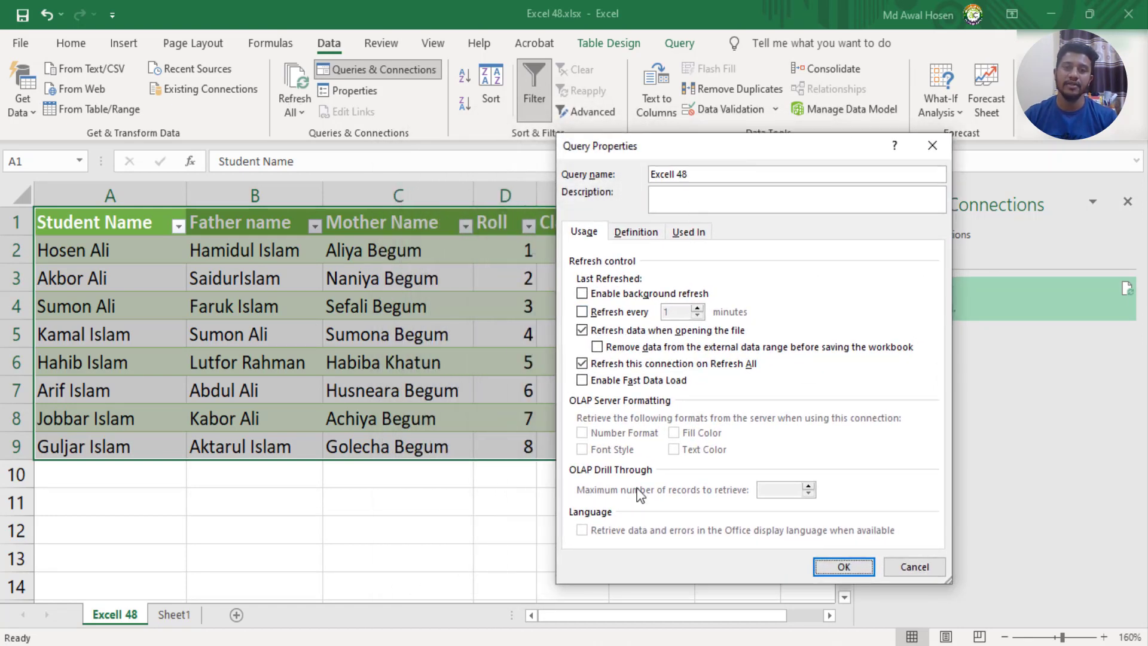
{"action": "left_click", "coordinate": [582, 293]}
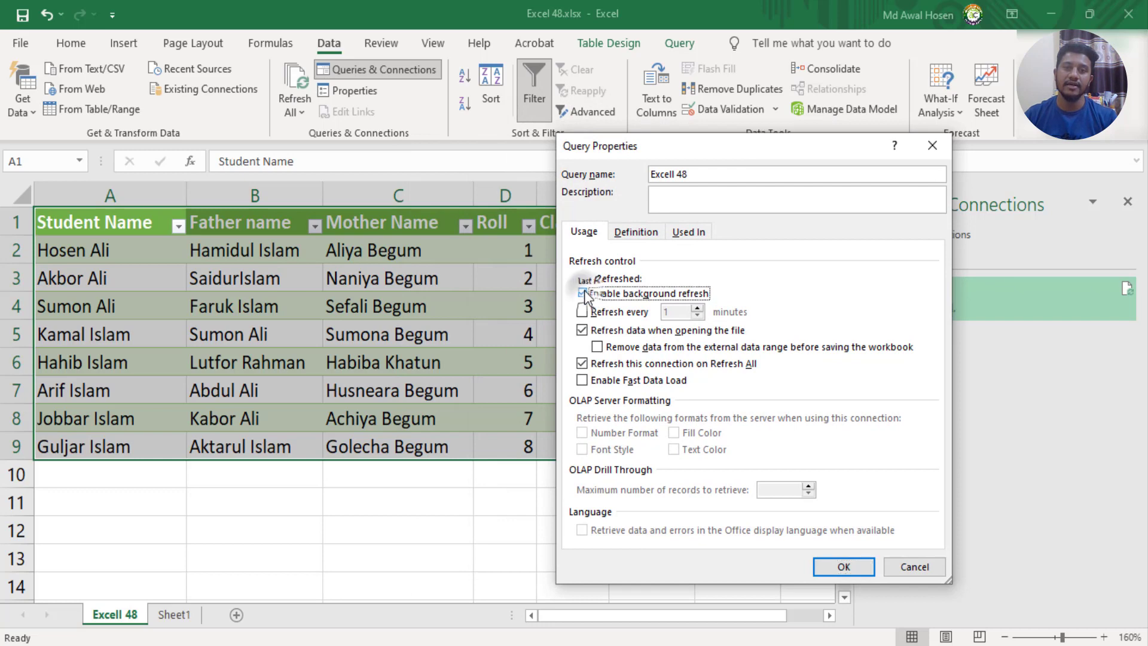
{"action": "left_click", "coordinate": [582, 330]}
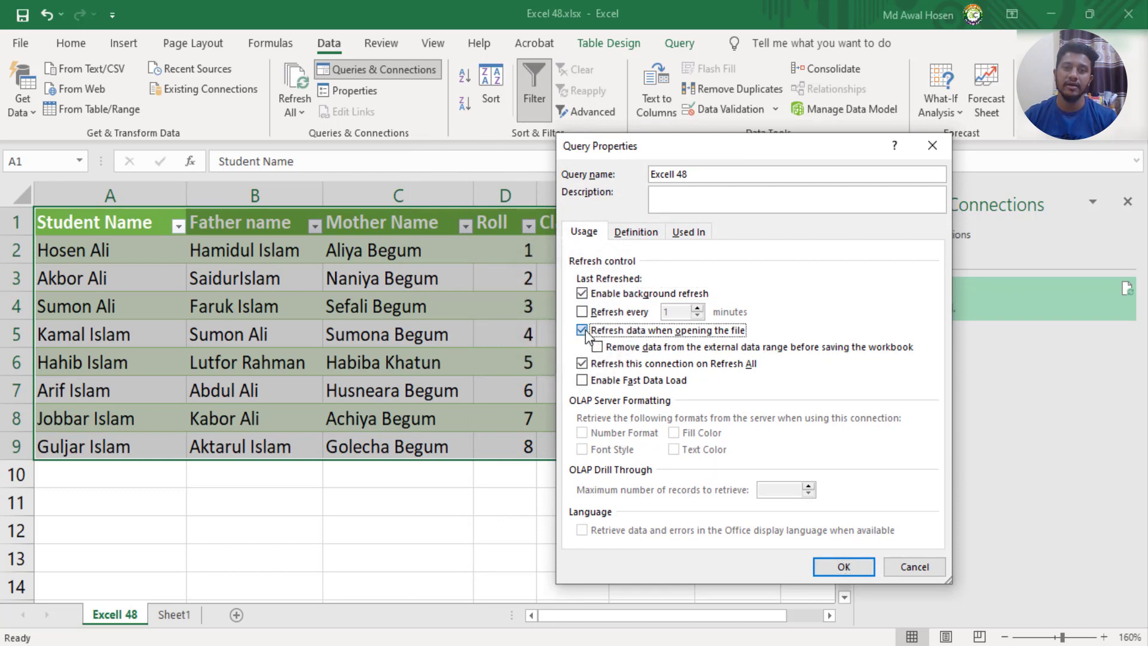
{"action": "left_click", "coordinate": [582, 330]}
{"action": "left_click", "coordinate": [846, 568]}
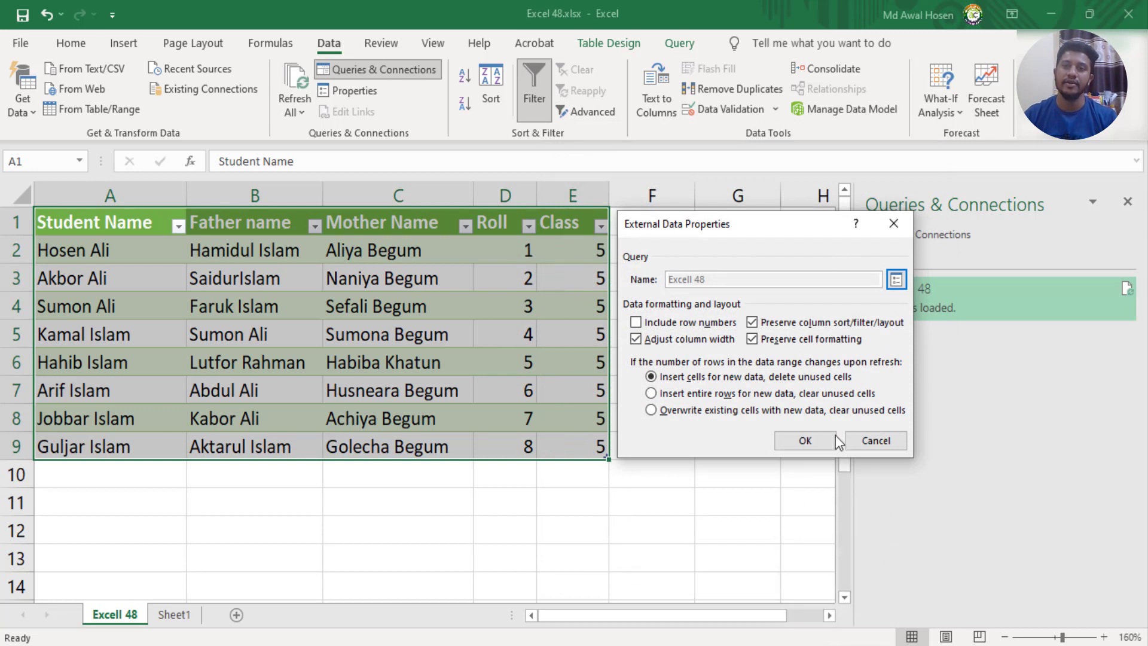
{"action": "left_click", "coordinate": [898, 226]}
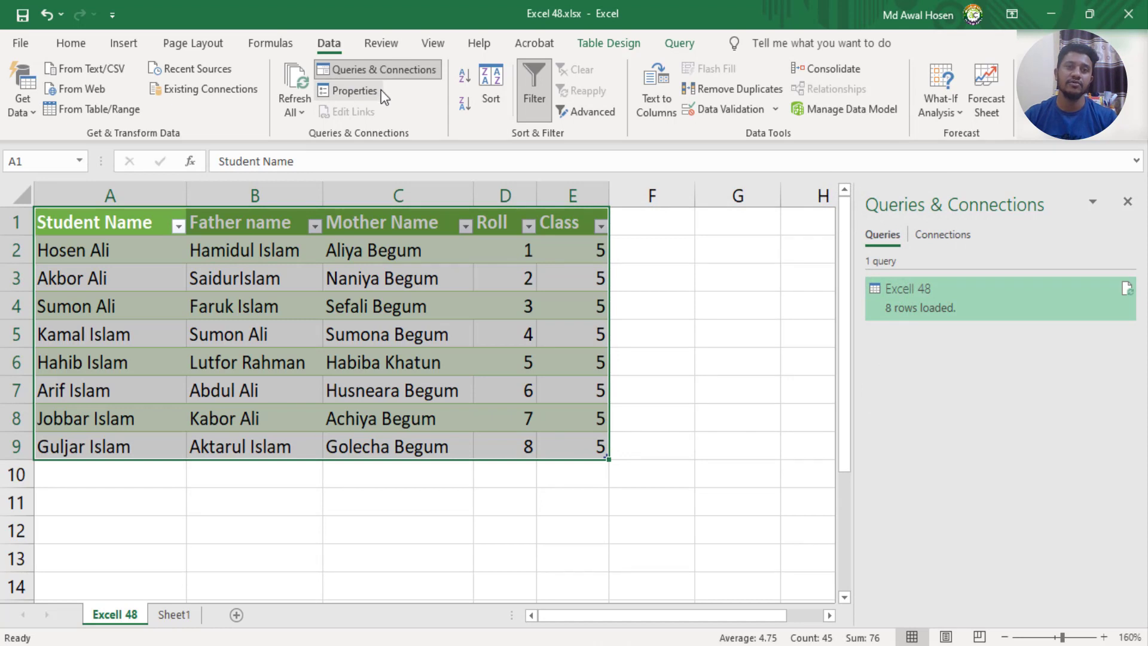
{"action": "left_click", "coordinate": [378, 69]}
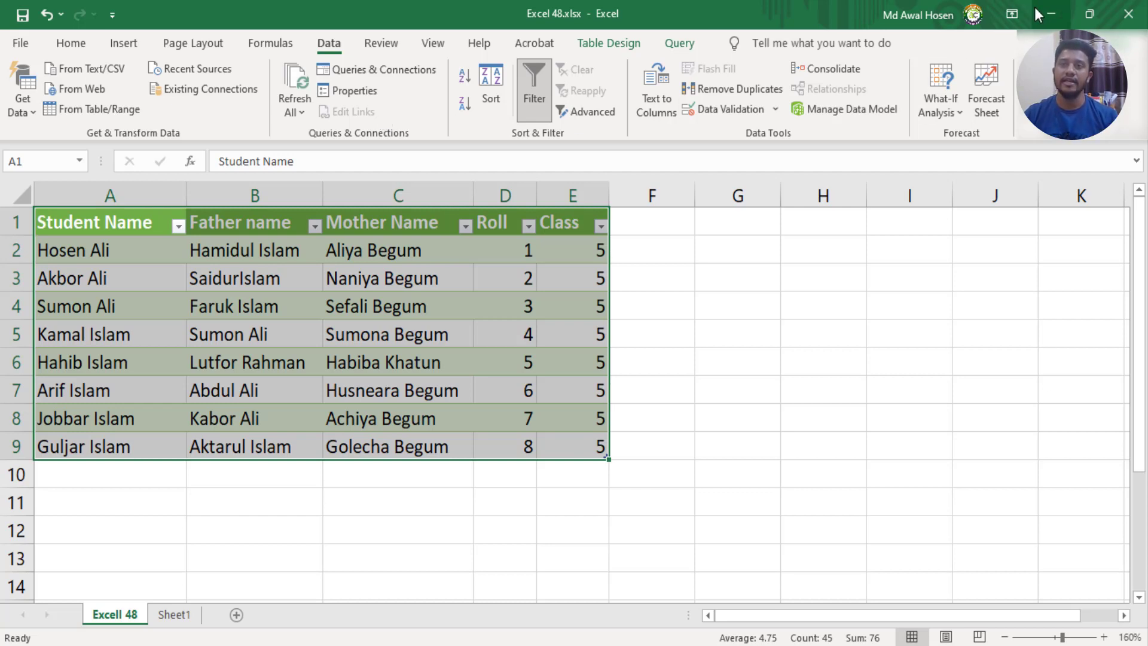
- Review the workbooks in the desktop's Links File folder, return to Excel 48.xlsx, and select an empty cell outside the table
{"action": "left_click", "coordinate": [1052, 13]}
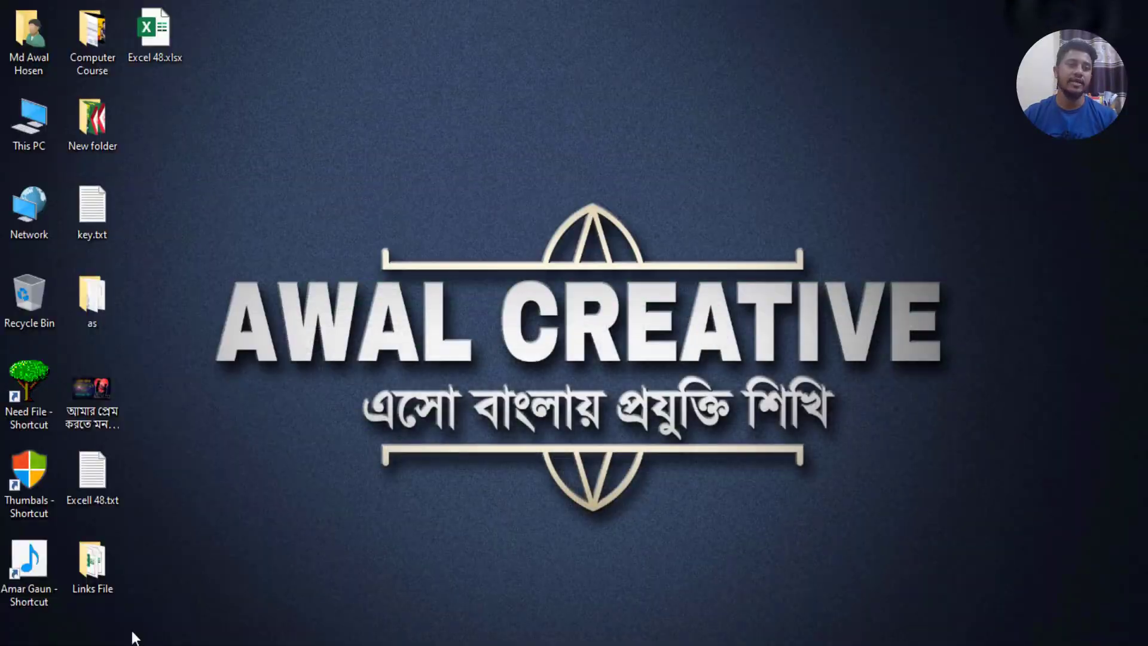
{"action": "double_click", "coordinate": [98, 562]}
{"action": "left_click_drag", "start_coordinate": [260, 354], "coordinate": [282, 161]}
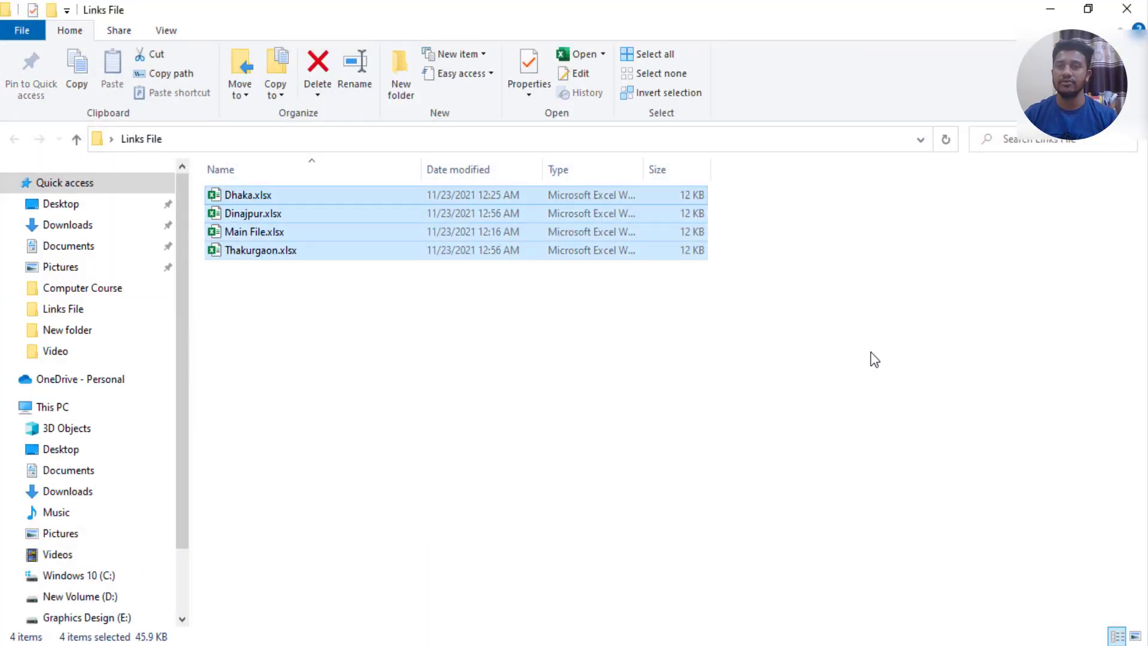
{"action": "left_click", "coordinate": [1127, 9]}
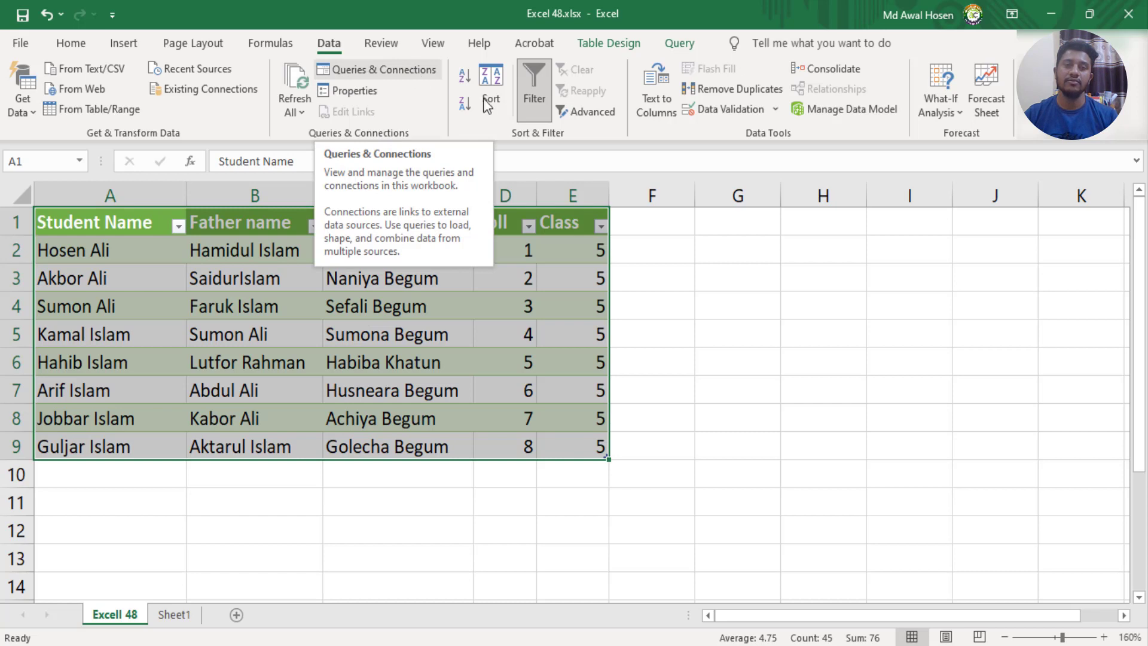
{"action": "left_click", "coordinate": [809, 426]}
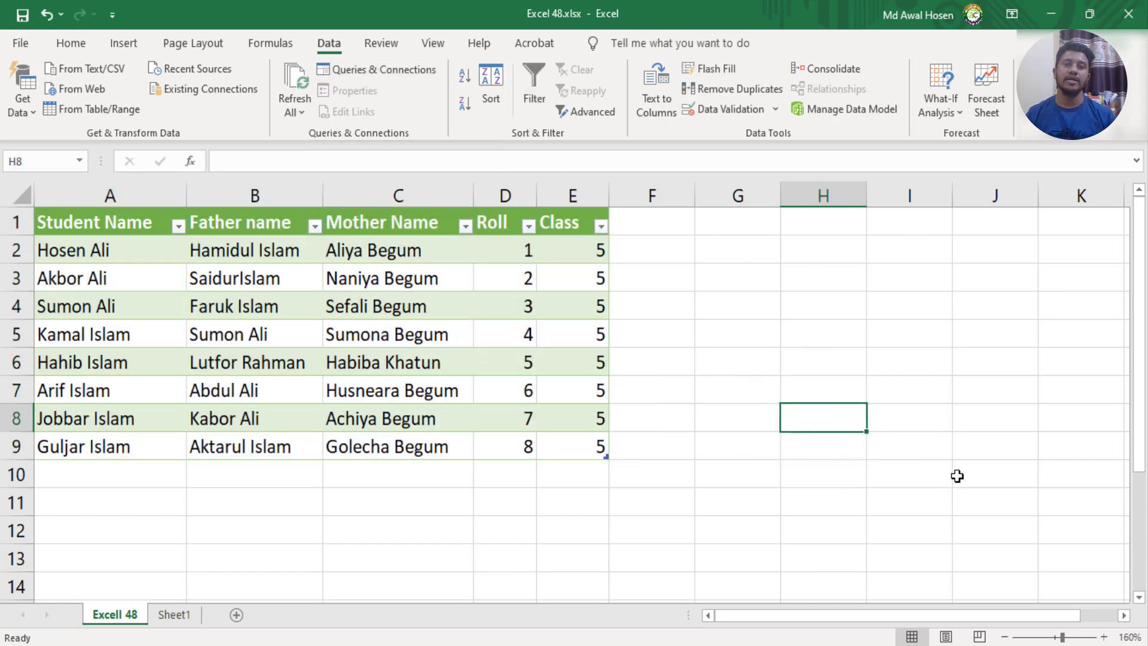